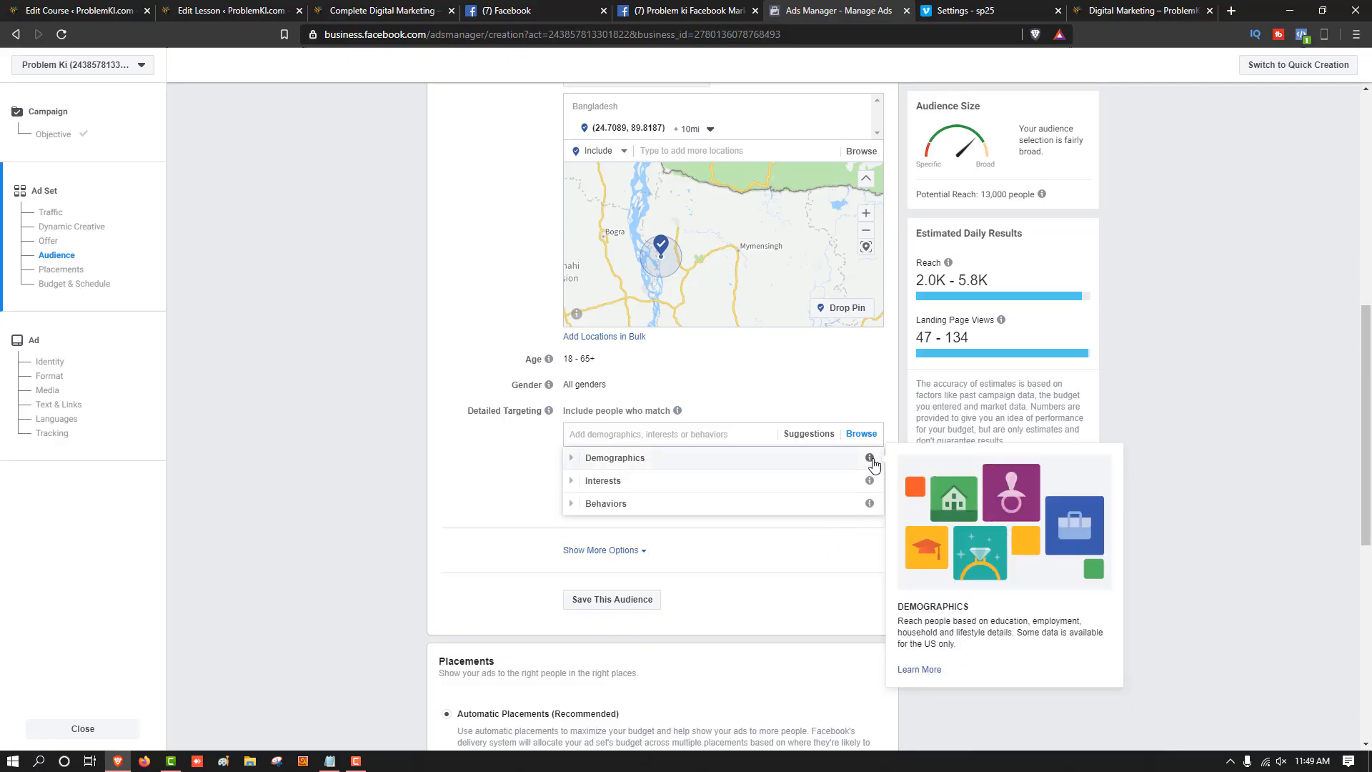
# Expand Demographics, Education and Education Level in the detailed targeting list and look through the available education levels
pyautogui.moveTo(870, 483)
pyautogui.click(572, 459)
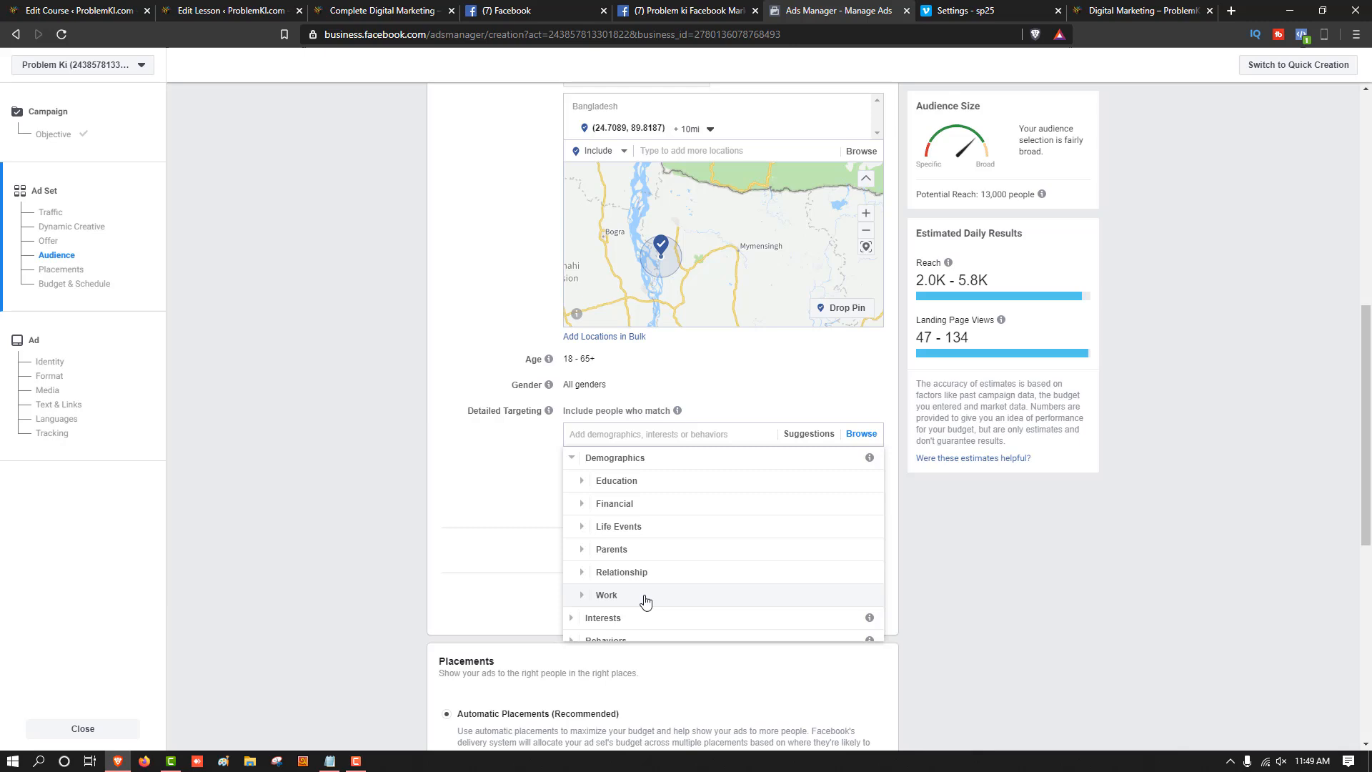
pyautogui.click(582, 482)
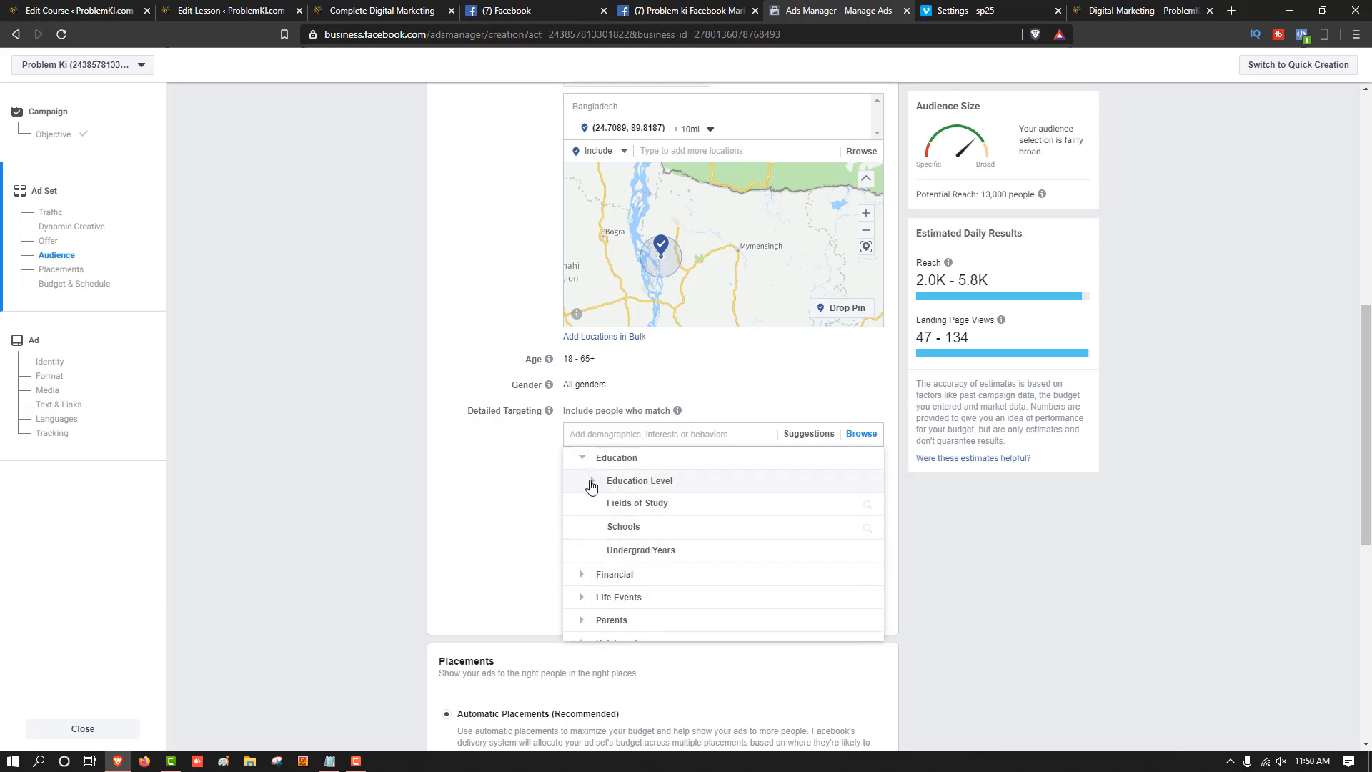
pyautogui.click(590, 482)
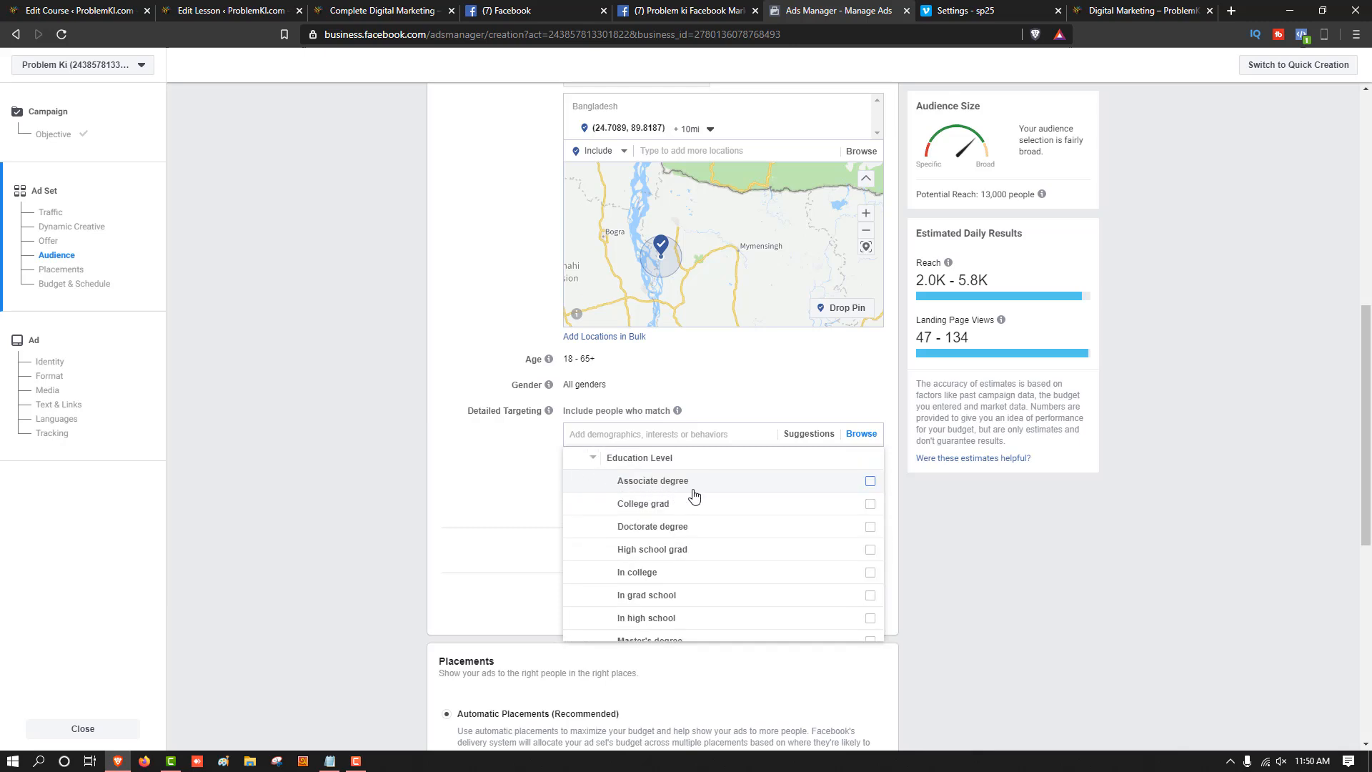
pyautogui.moveTo(679, 530)
pyautogui.scroll(-2, 686, 537)
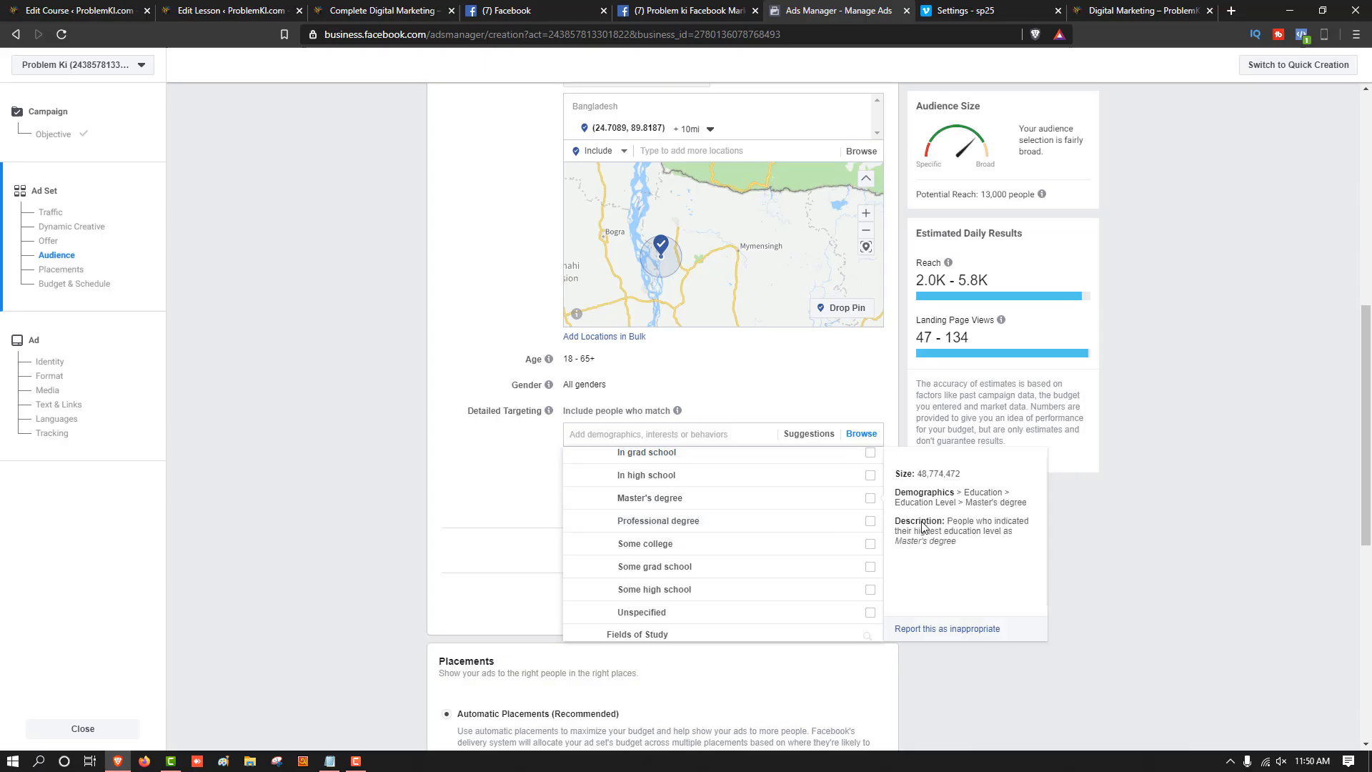
# Examine the size and description details shown for the individual education level options
pyautogui.tripleClick(957, 530)
pyautogui.rightClick(960, 526)
pyautogui.click(973, 535)
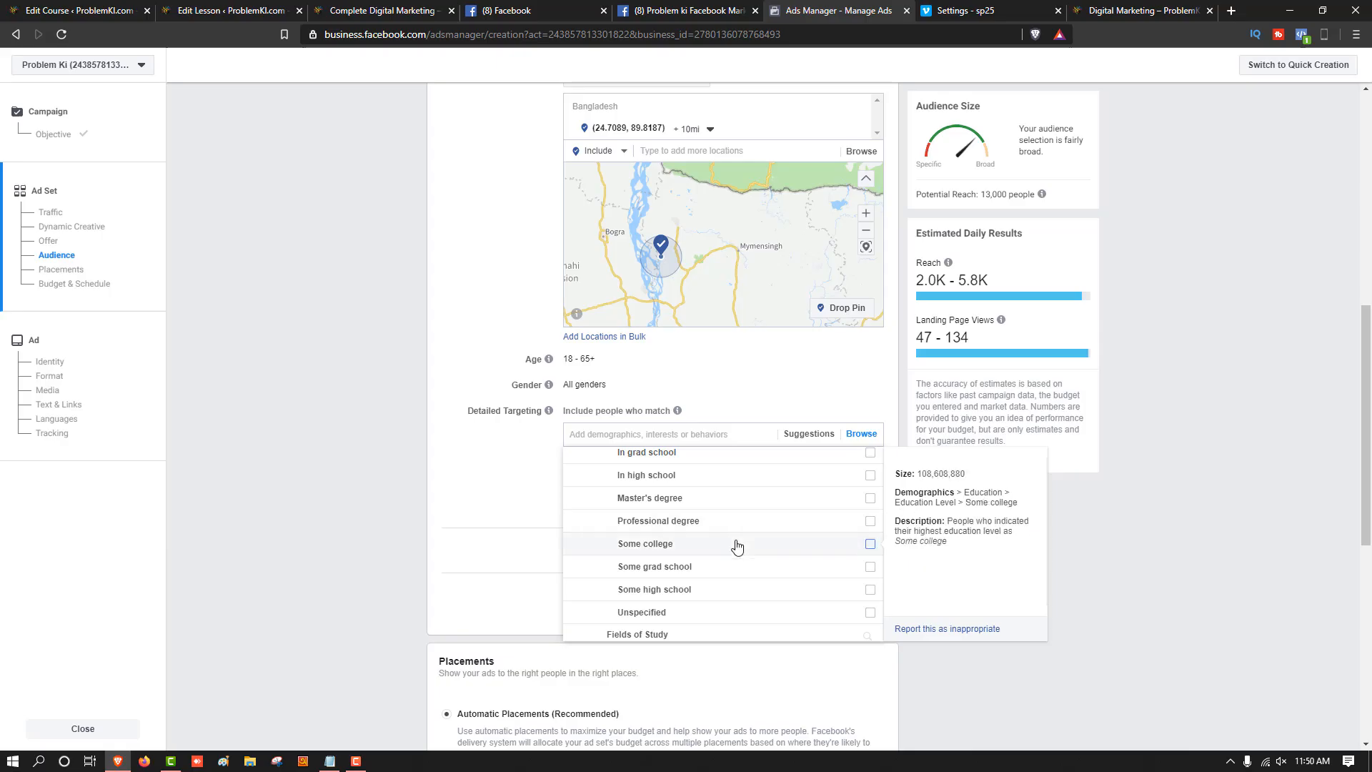
pyautogui.moveTo(947, 531); pyautogui.dragTo(975, 565)
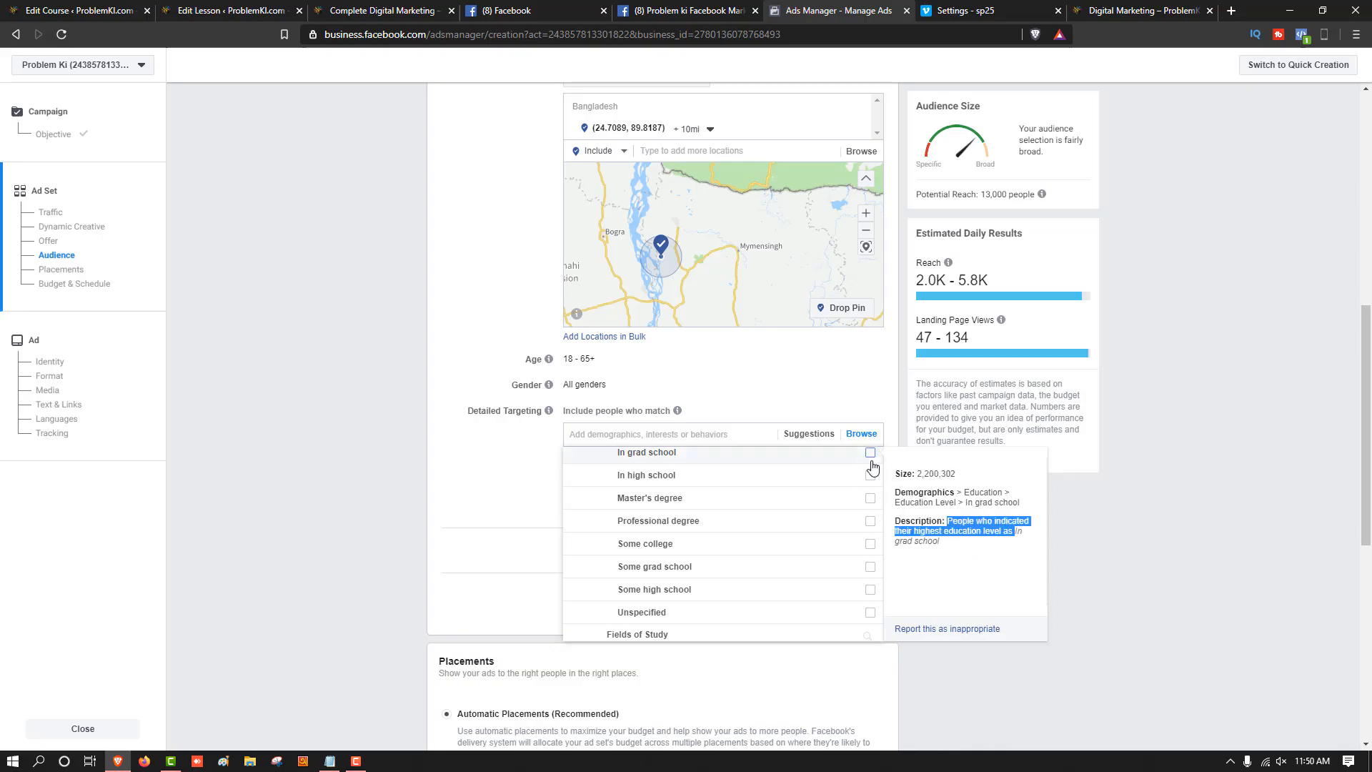
pyautogui.scroll(3, 697, 575)
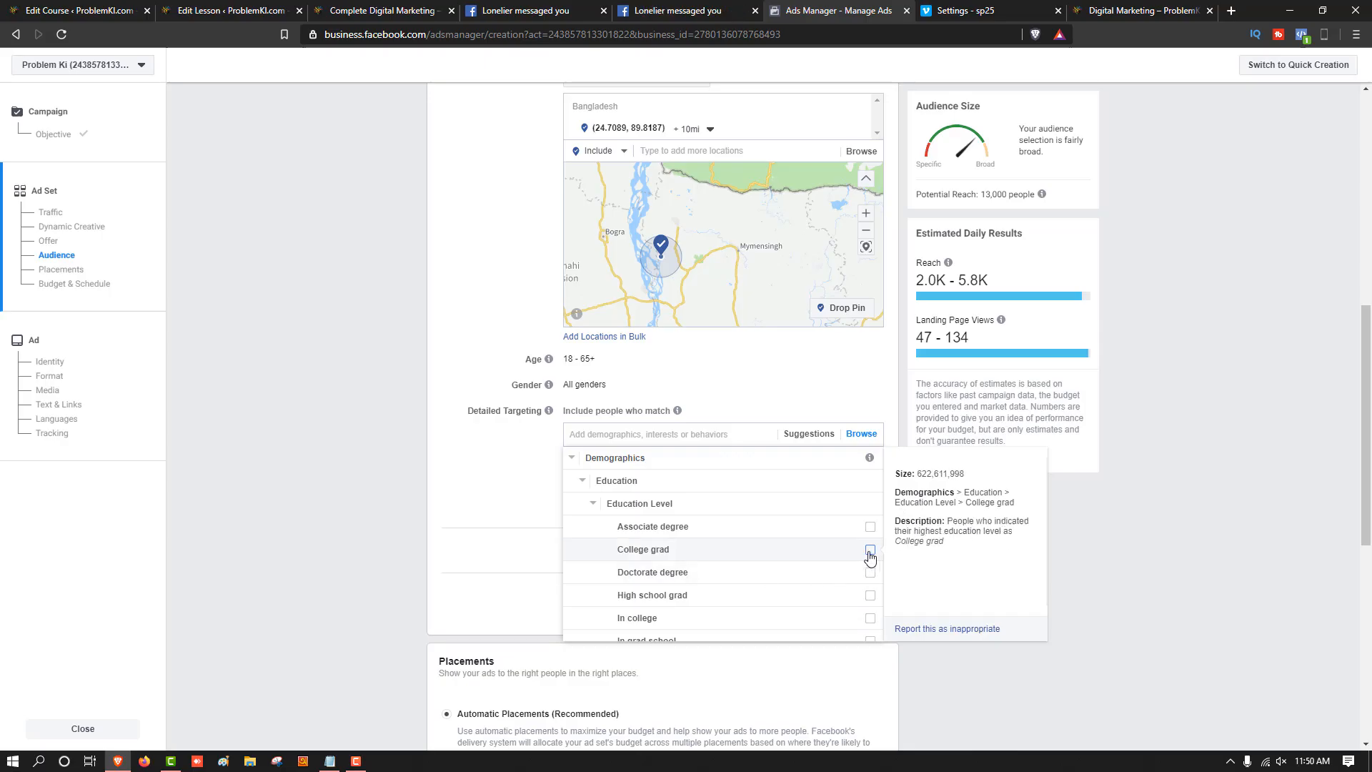
# Add the College grad education level to the detailed targeting and remove it again
pyautogui.click(846, 552)
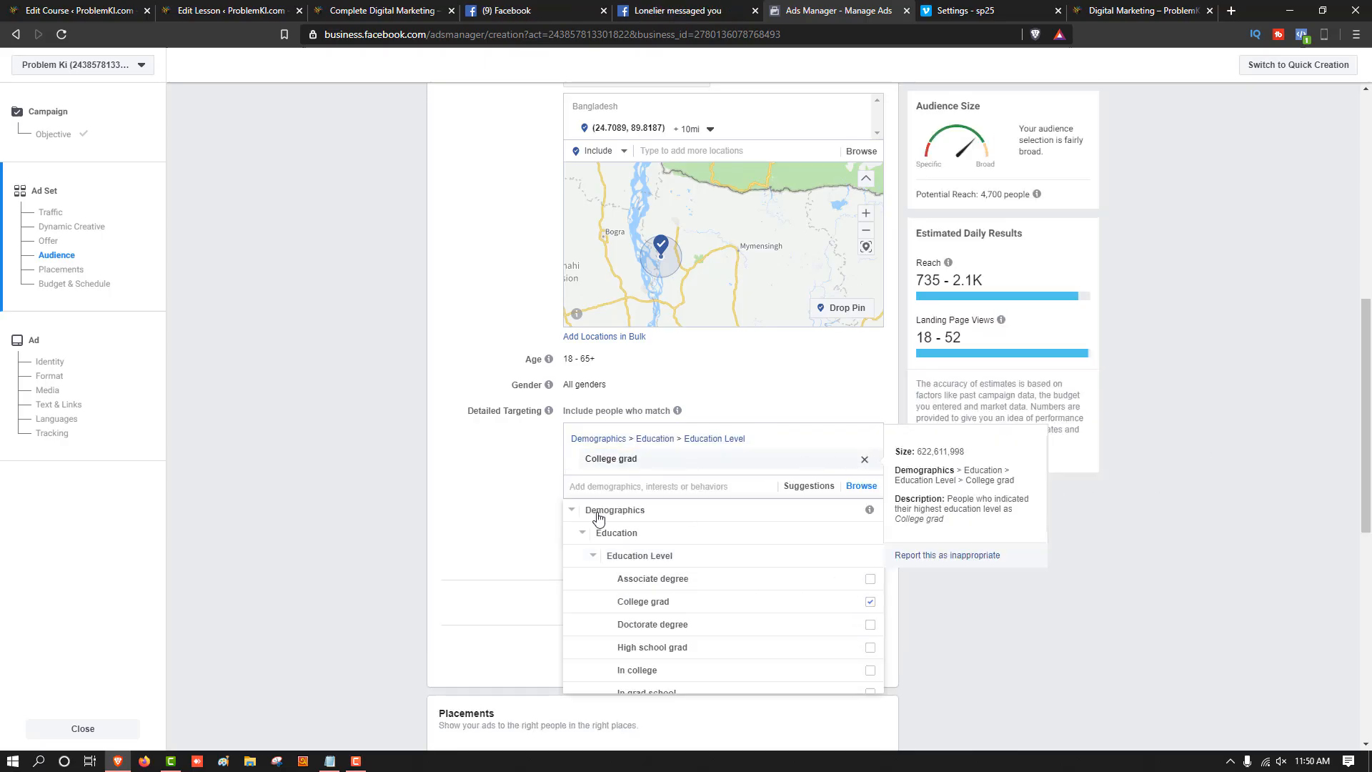
pyautogui.click(865, 461)
pyautogui.scroll(-5, 740, 561)
pyautogui.scroll(5, 736, 559)
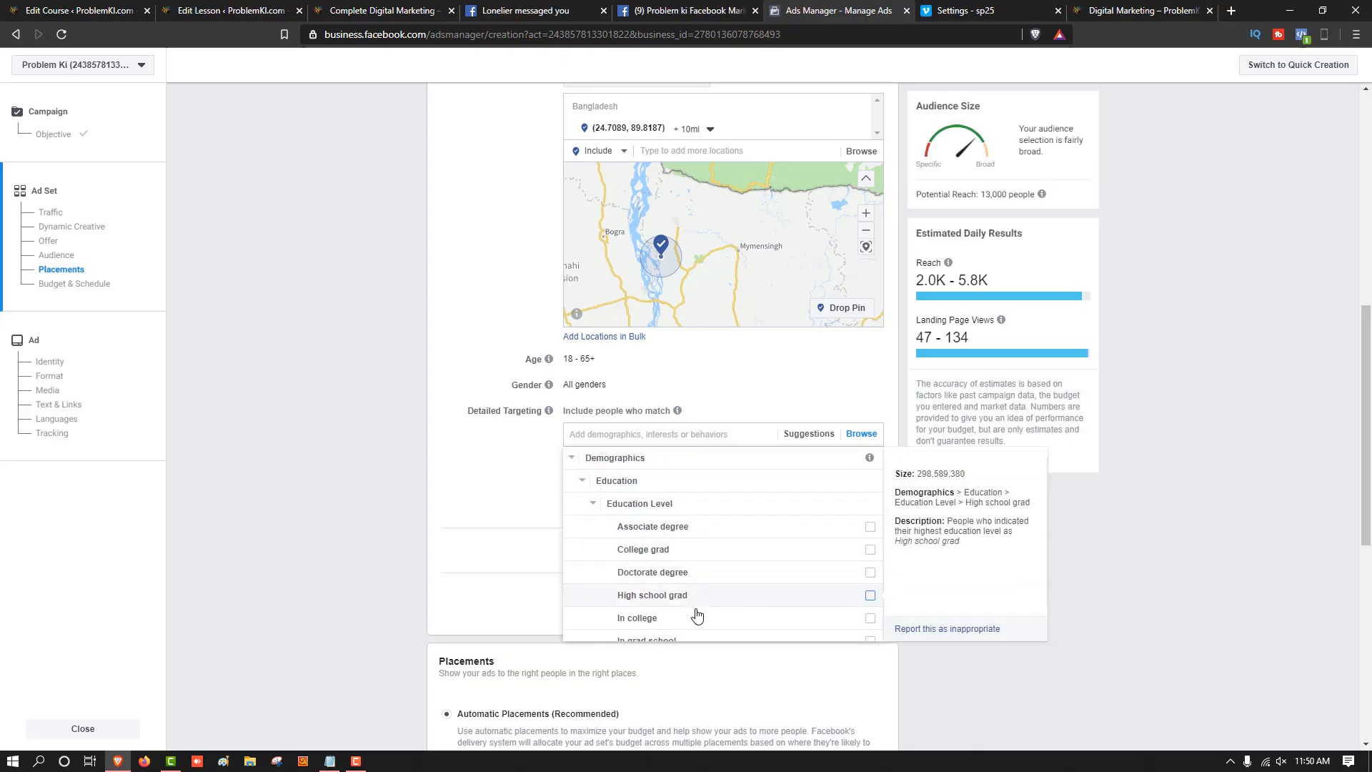
# Collapse Education Level and search the Fields of Study for "math teacher"
pyautogui.click(595, 505)
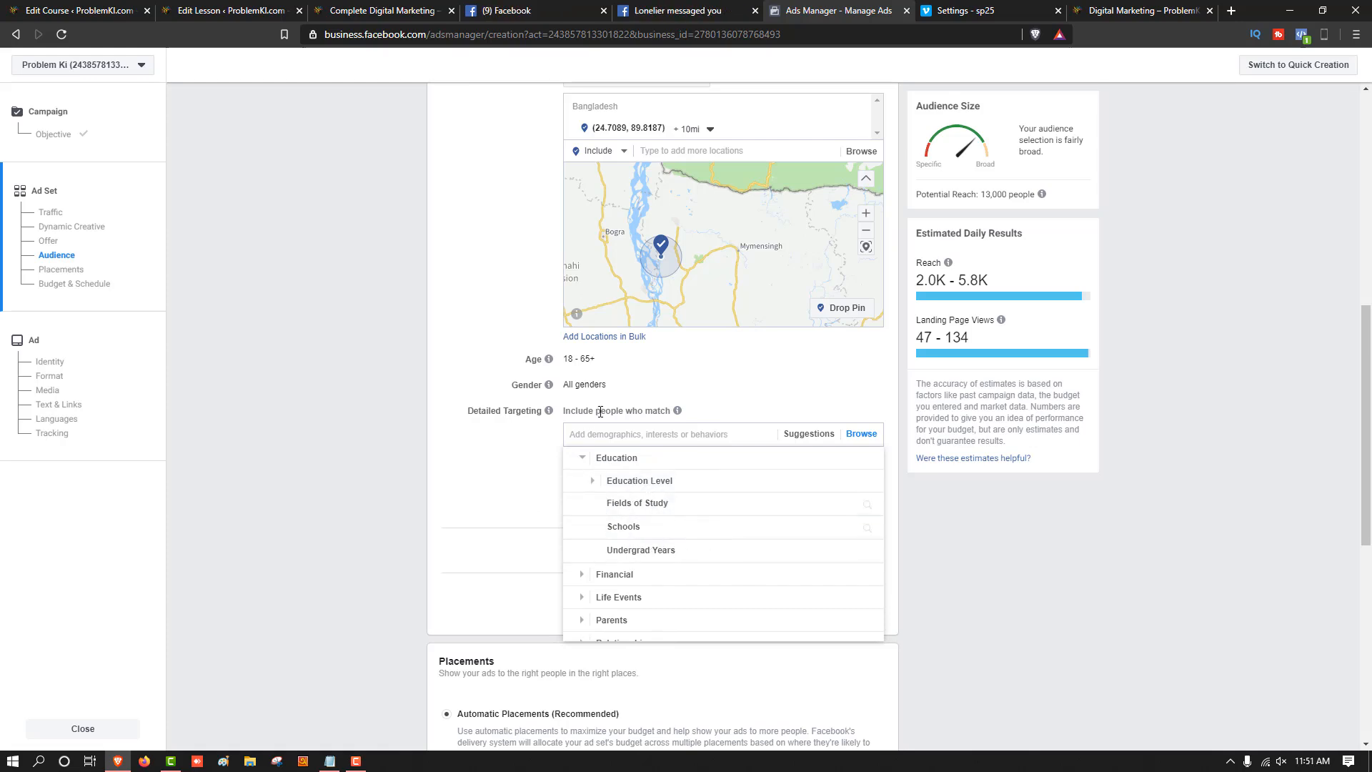
pyautogui.click(669, 509)
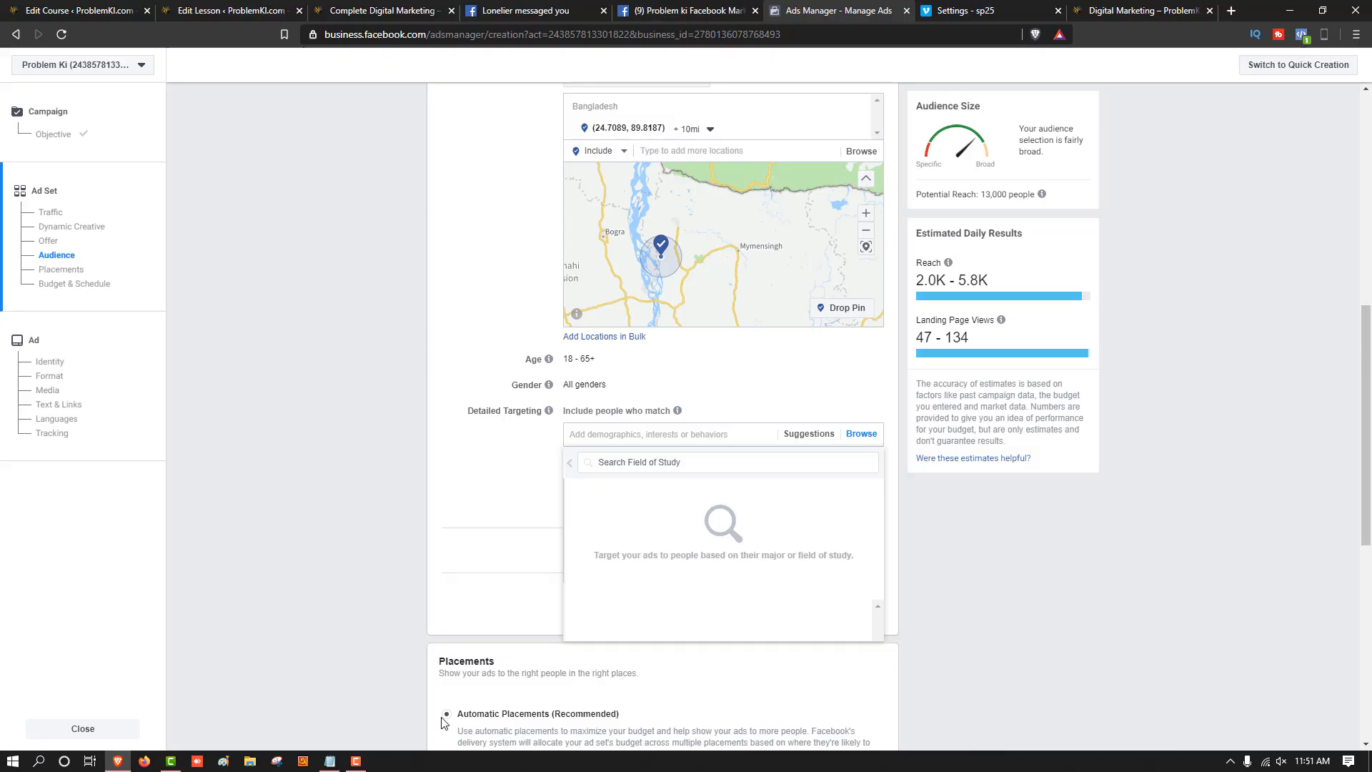
pyautogui.click(645, 465)
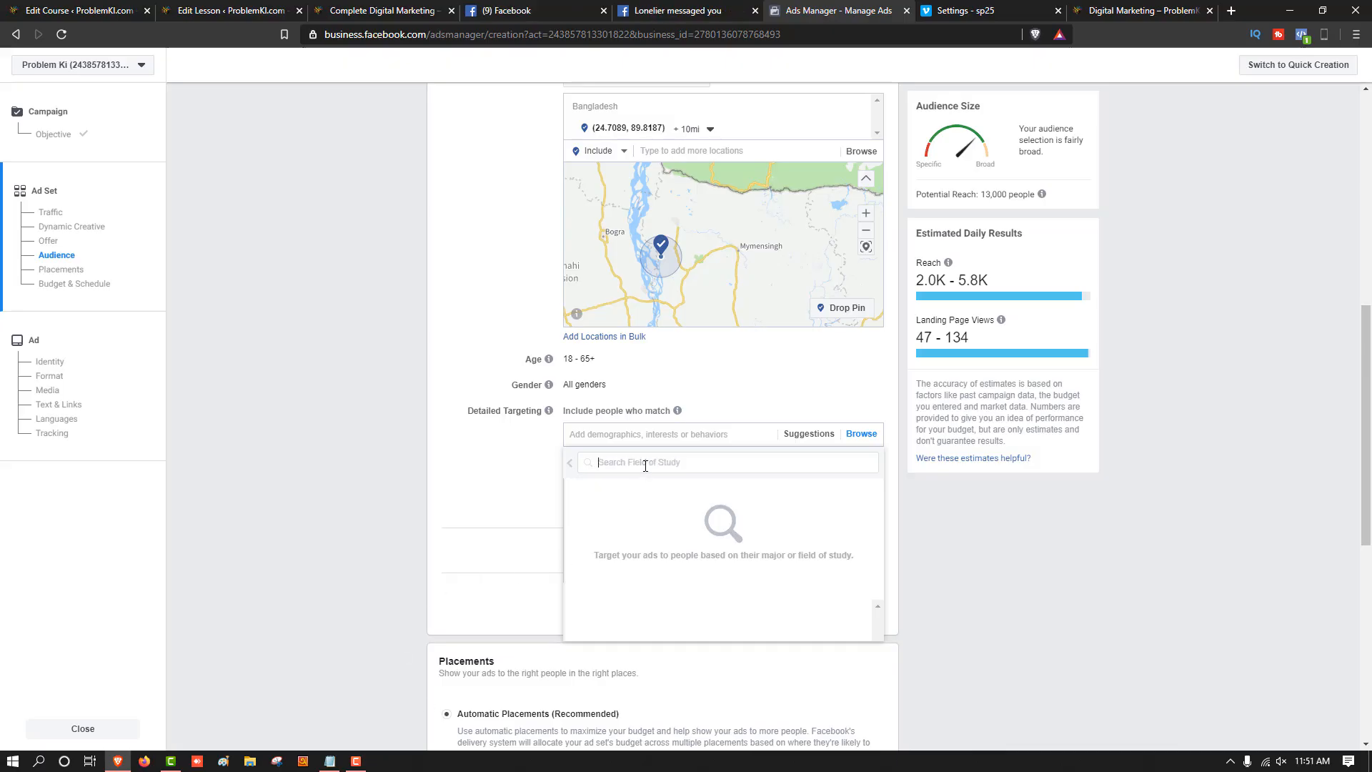
pyautogui.write('math')
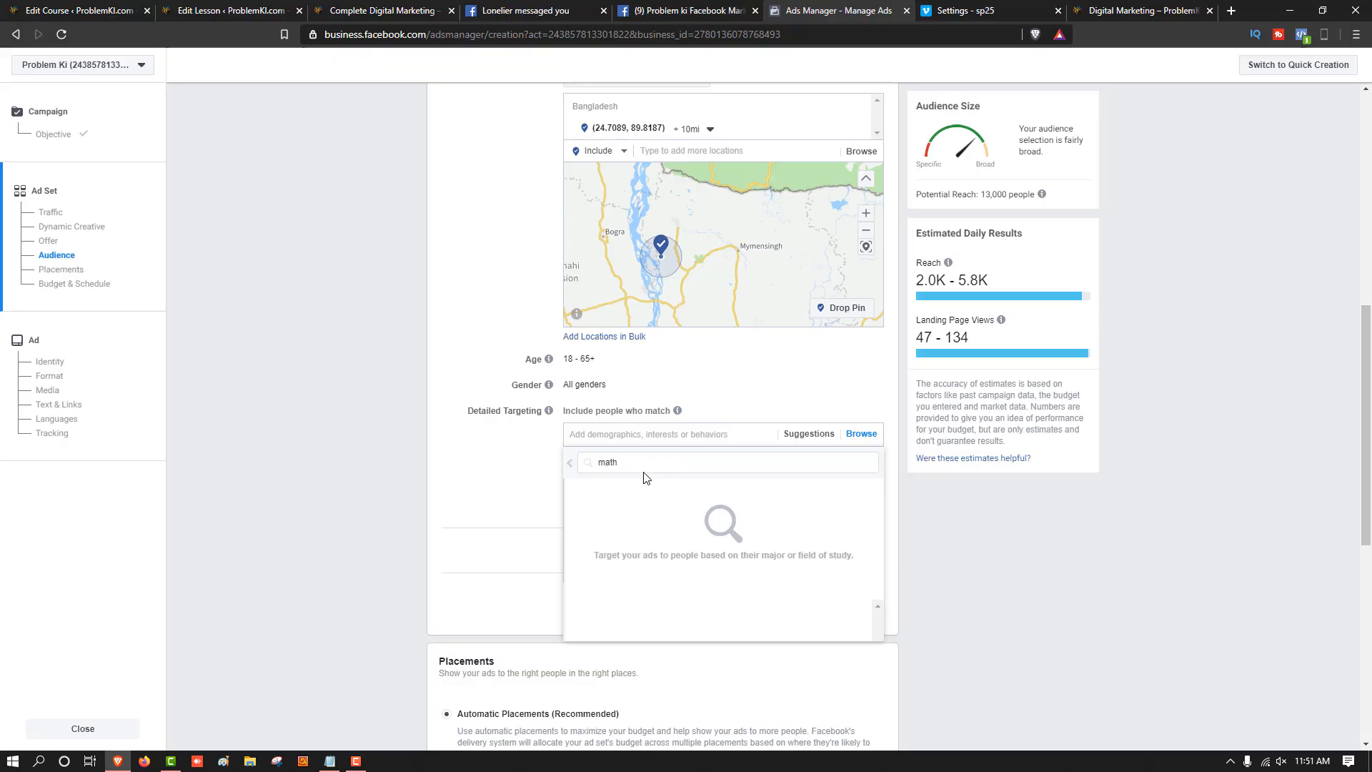
pyautogui.write(' teacg')
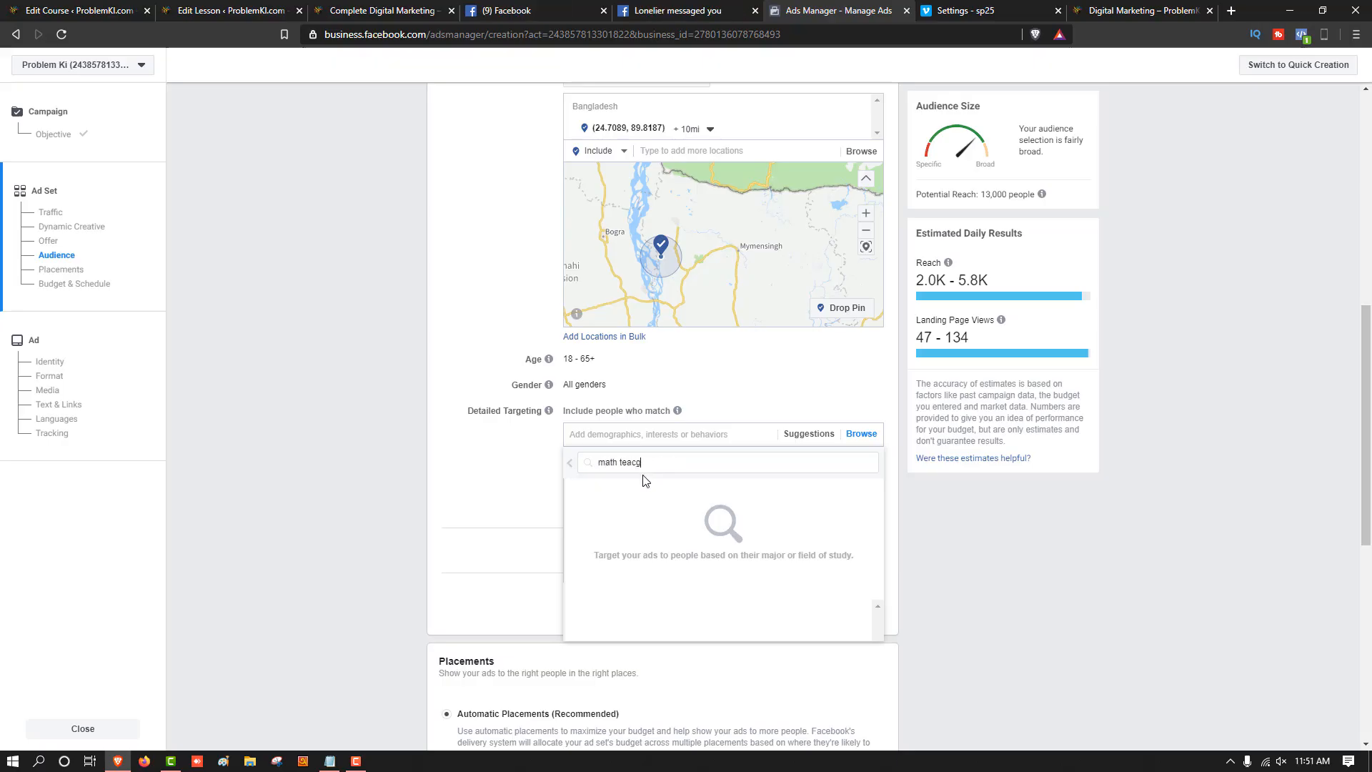
pyautogui.press('BackSpace')
pyautogui.write('her')
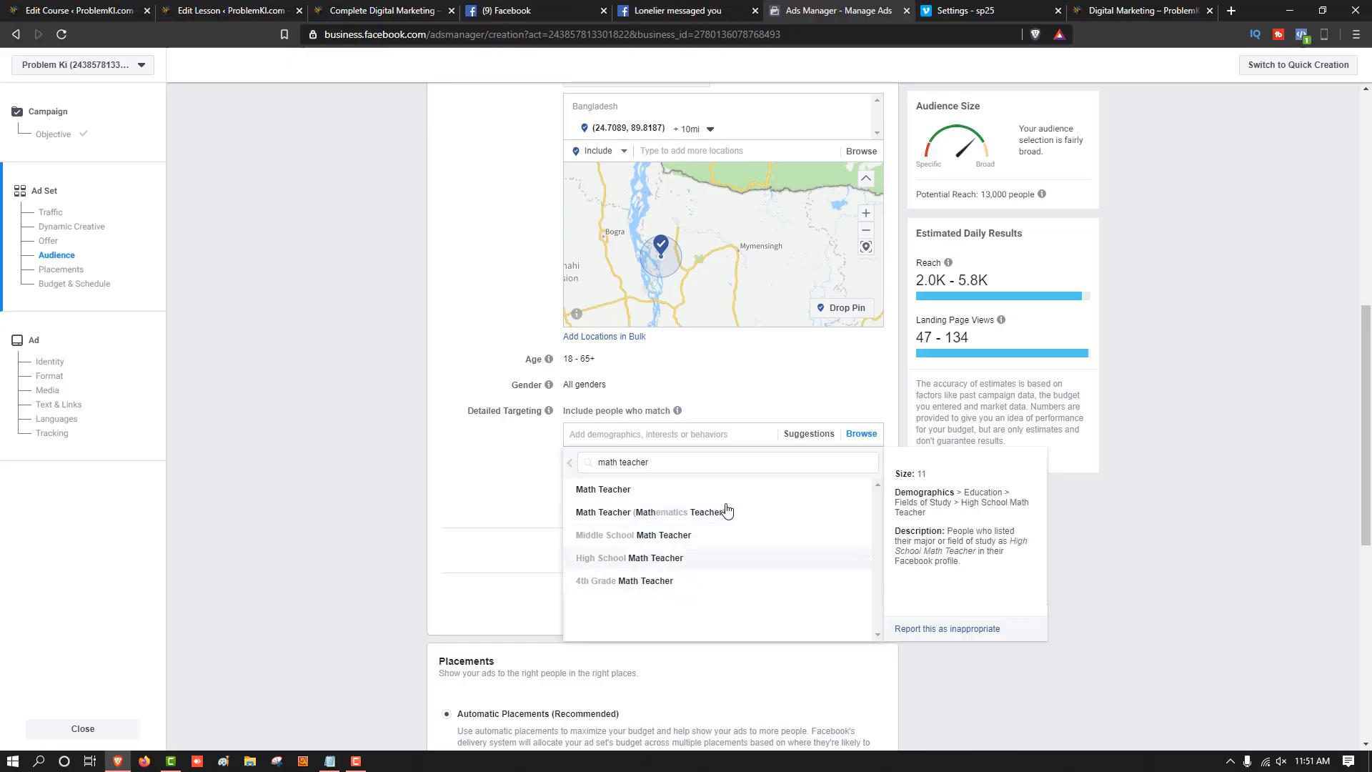
# Replace the field of study search with "medical studen"
pyautogui.moveTo(677, 468); pyautogui.dragTo(586, 475)
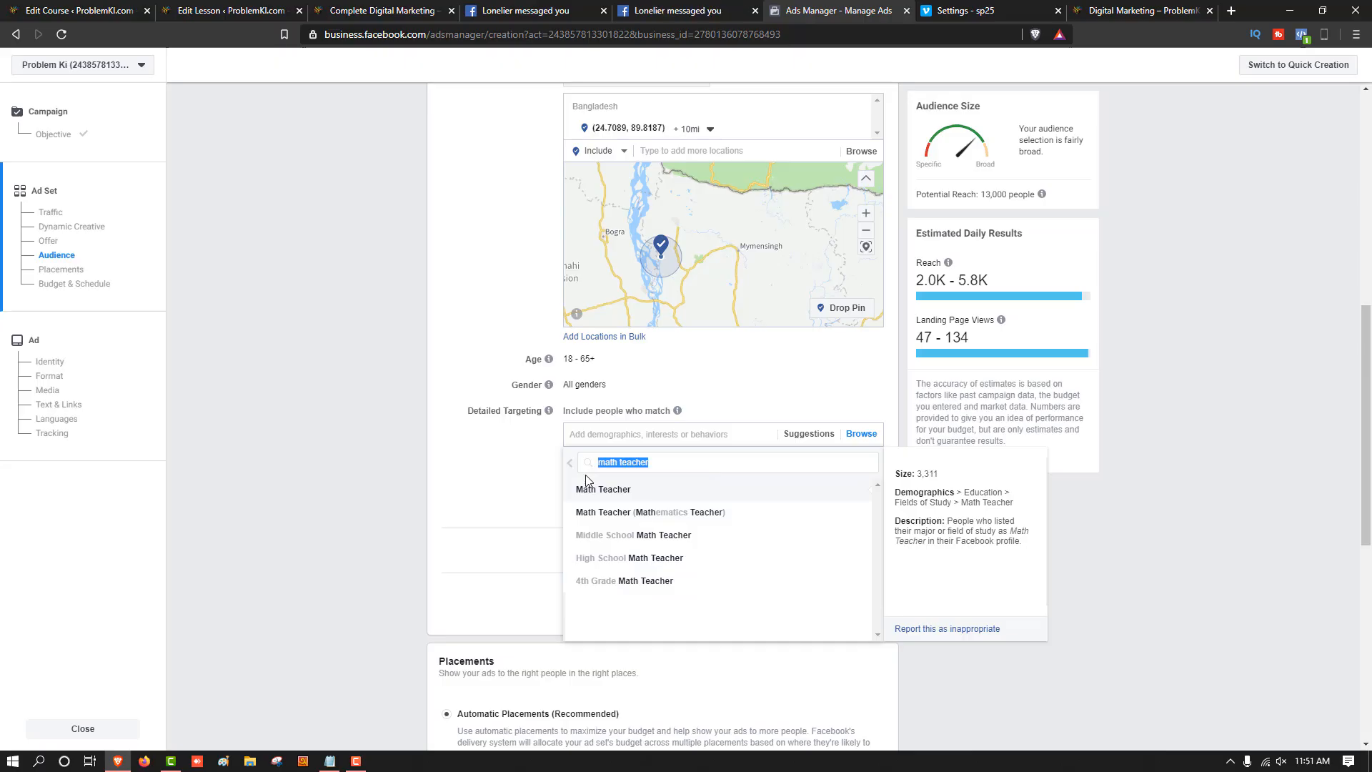
pyautogui.press('BackSpace')
pyautogui.write('medi')
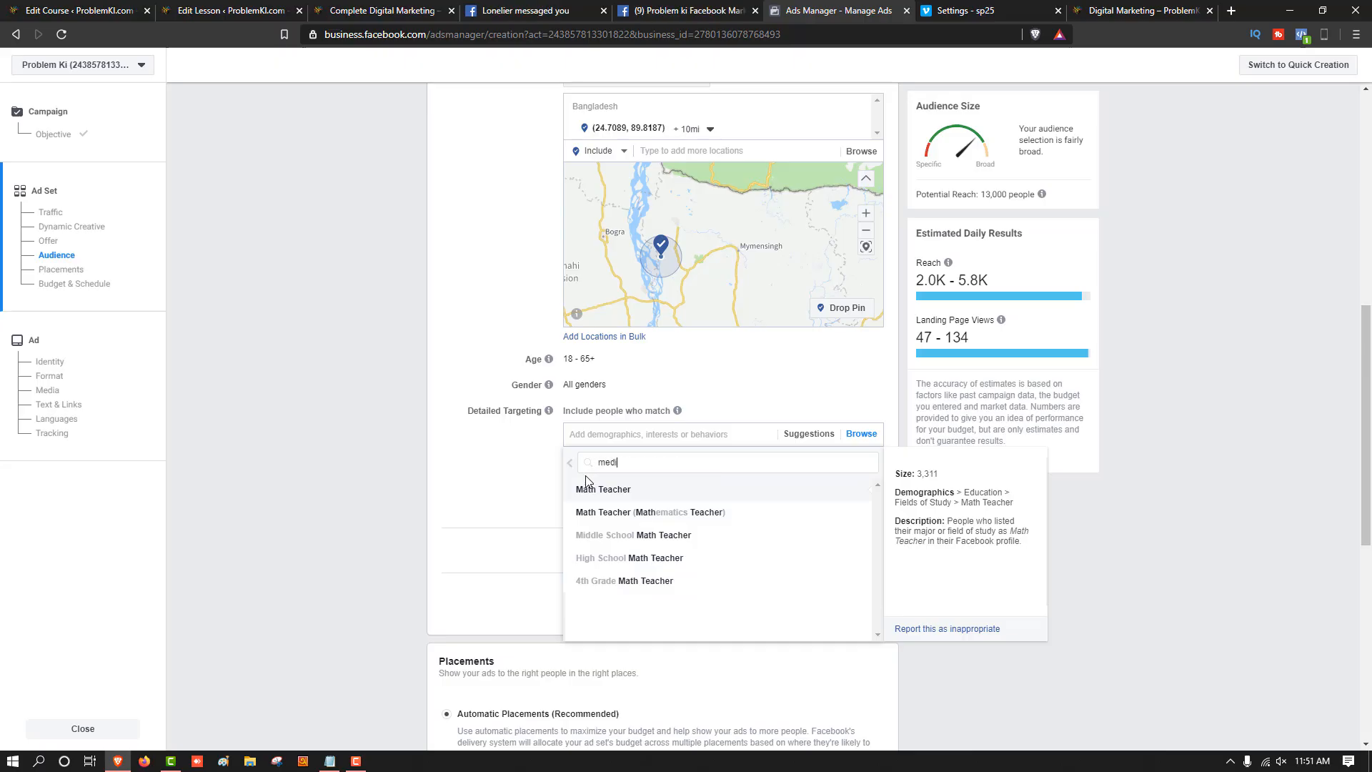
pyautogui.write('cal ')
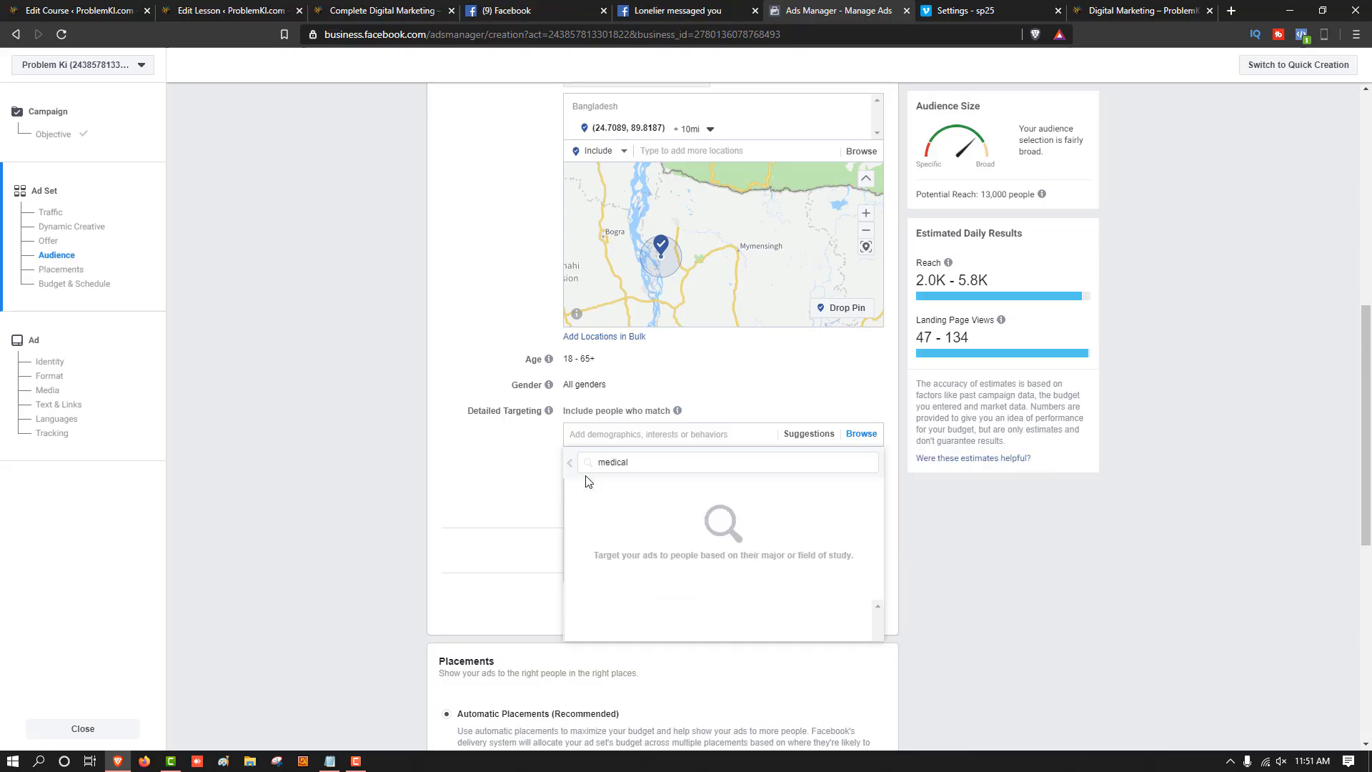
pyautogui.write('studen')
# Clear the medical query and search the fields of study for "bank"
pyautogui.press('BackSpace')
pyautogui.press('BackSpace')
pyautogui.press('BackSpace')
pyautogui.press('BackSpace')
pyautogui.press('BackSpace')
pyautogui.press('BackSpace')
pyautogui.press('BackSpace')
pyautogui.press('BackSpace')
pyautogui.press('BackSpace')
pyautogui.press('BackSpace')
pyautogui.press('BackSpace')
pyautogui.press('BackSpace')
pyautogui.press('BackSpace')
pyautogui.write('bank')
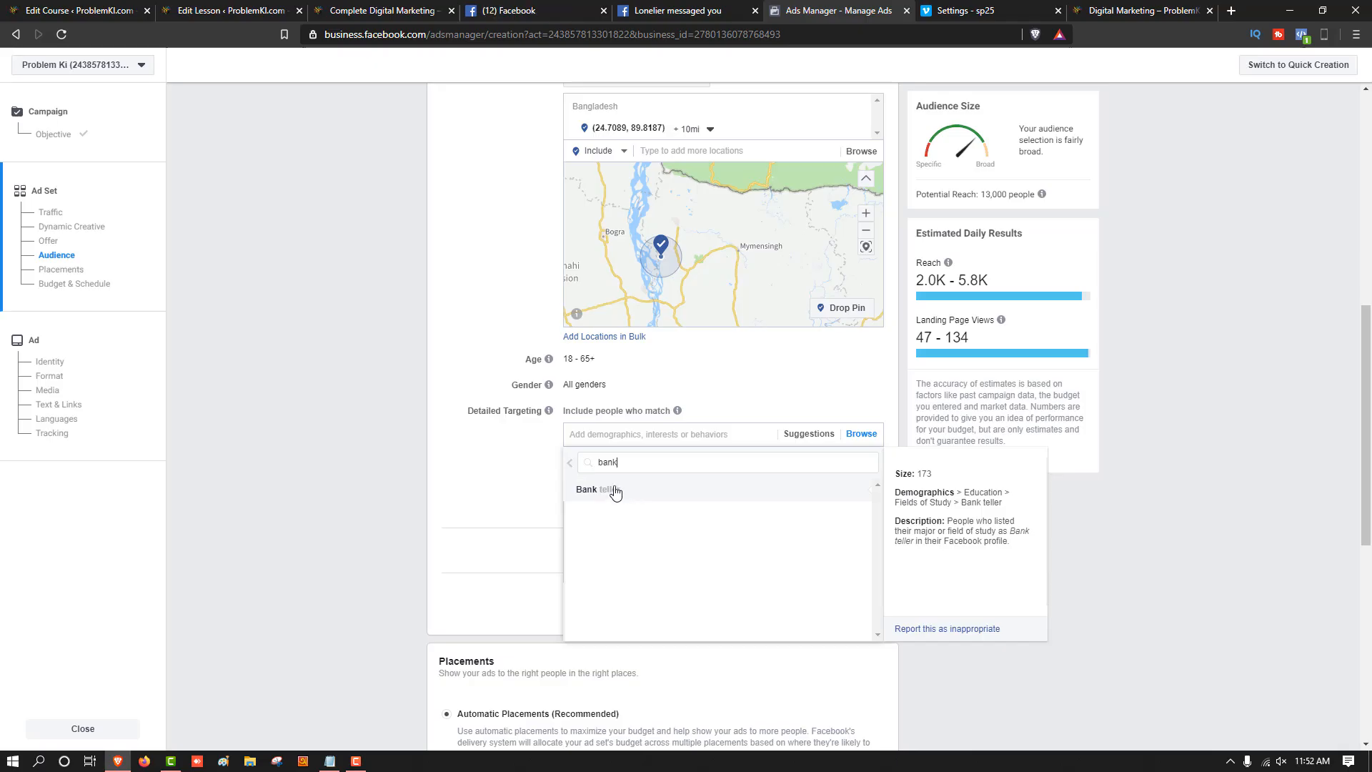
# Replace the "bank" query and search the fields of study for "cs"
pyautogui.doubleClick(598, 464)
pyautogui.press('BackSpace')
pyautogui.write('ten')
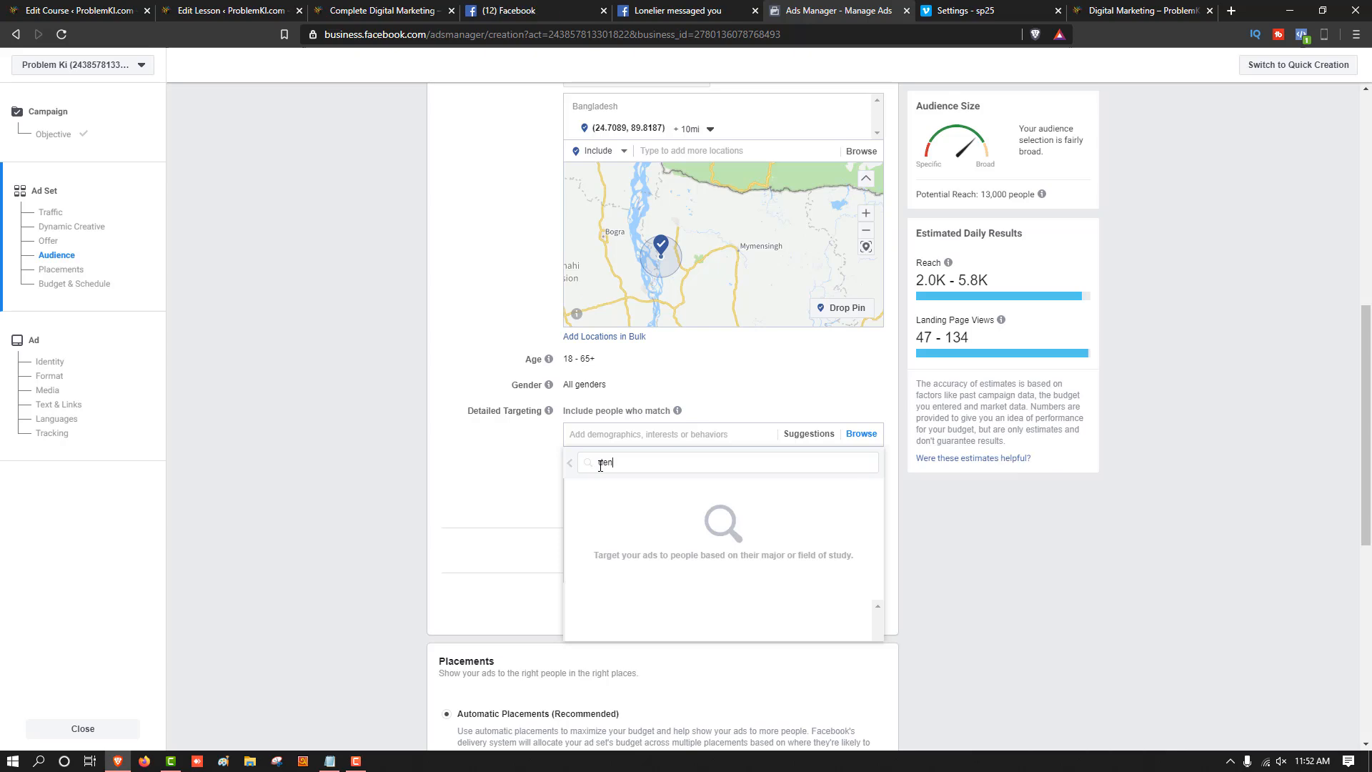
pyautogui.write('t')
pyautogui.press('BackSpace')
pyautogui.press('BackSpace')
pyautogui.press('BackSpace')
pyautogui.press('BackSpace')
pyautogui.write('cs')
pyautogui.press('BackSpace')
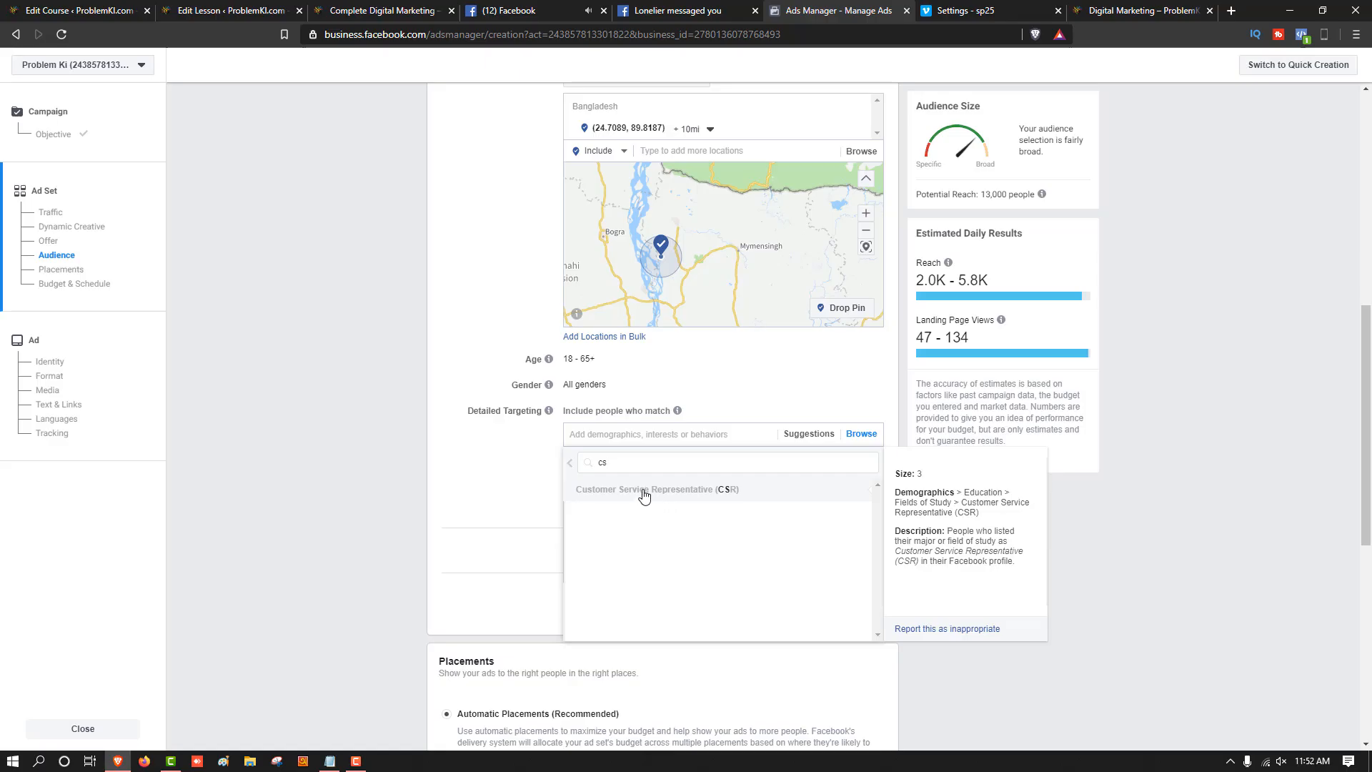
# Clear the field of study search and open the Schools search under Demographics, Education
pyautogui.doubleClick(602, 463)
pyautogui.press('BackSpace')
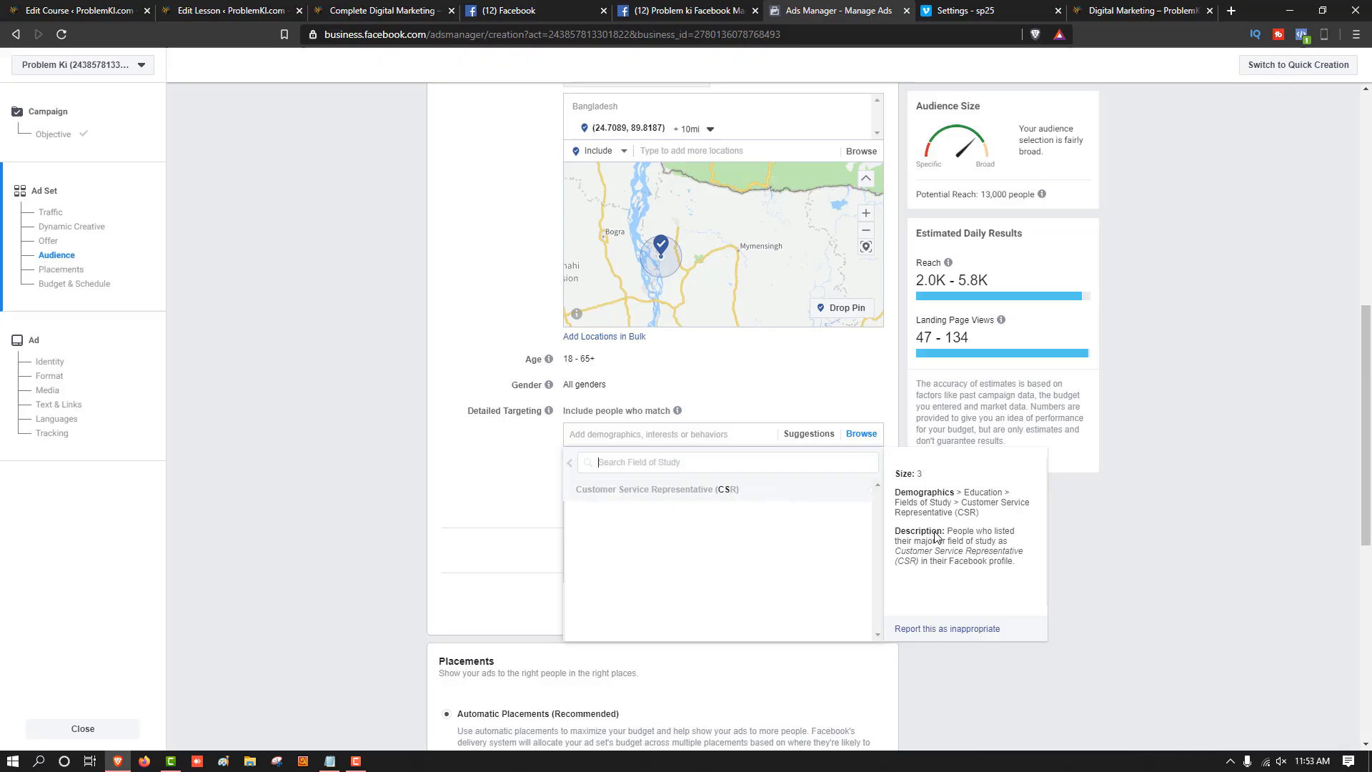
pyautogui.click(1136, 538)
pyautogui.click(801, 434)
pyautogui.click(862, 434)
pyautogui.click(569, 461)
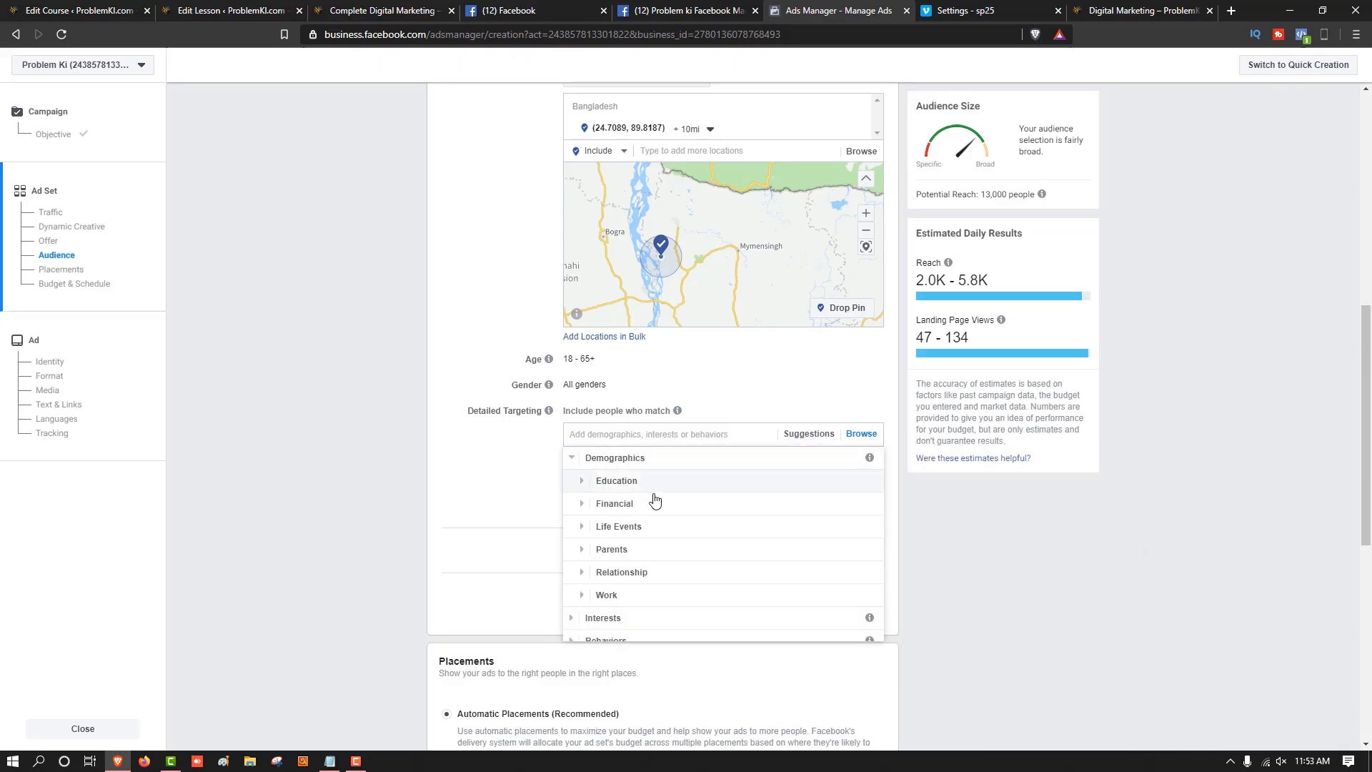
pyautogui.click(581, 481)
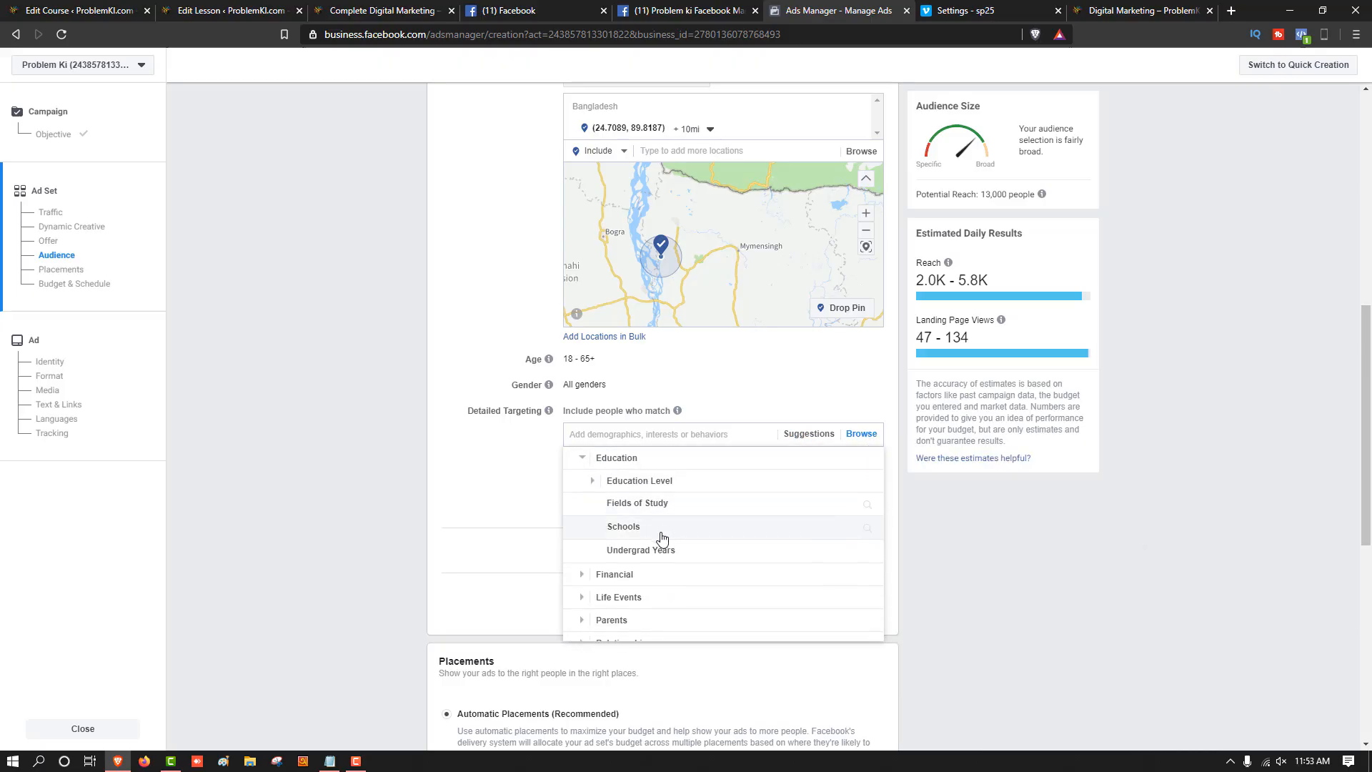
pyautogui.click(674, 536)
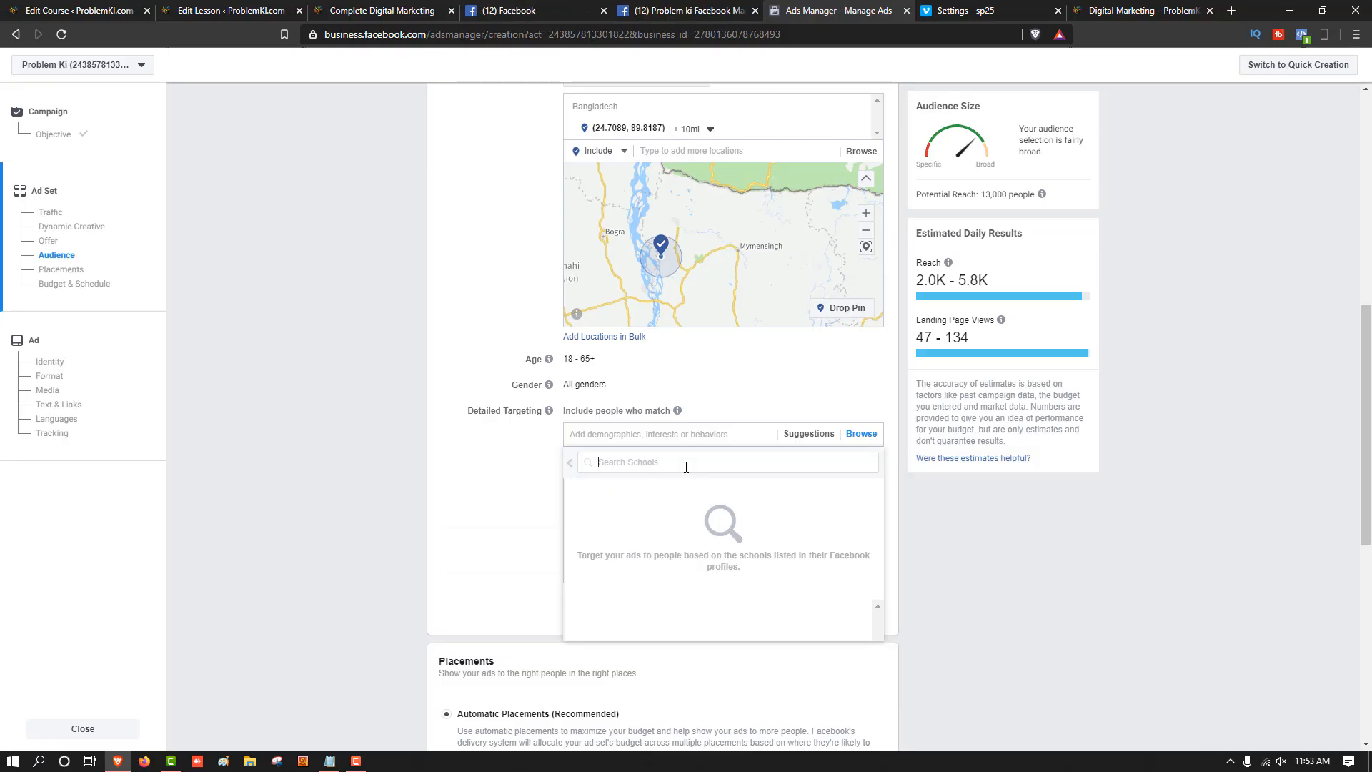
# Search the schools for "norths" and add North South University to the detailed targeting
pyautogui.write('noe')
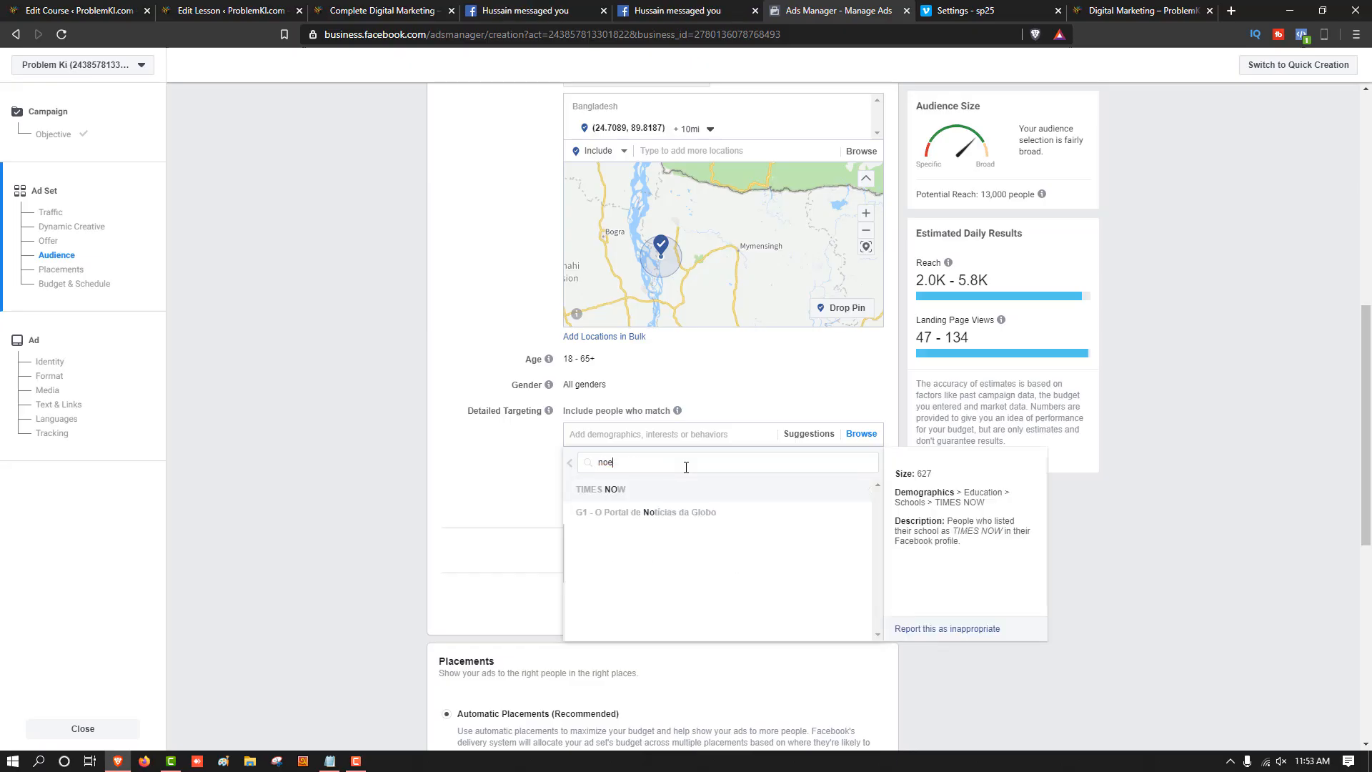
pyautogui.write('trth')
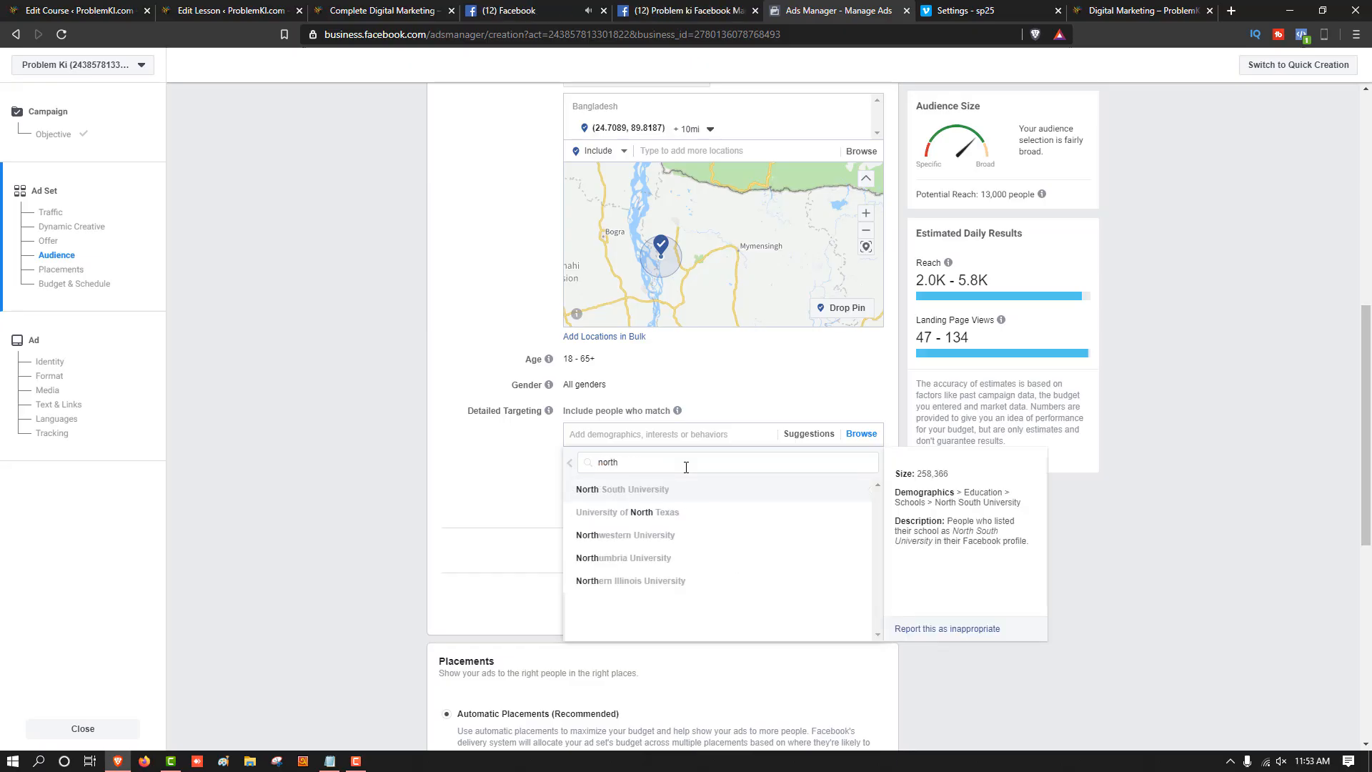
pyautogui.write('s')
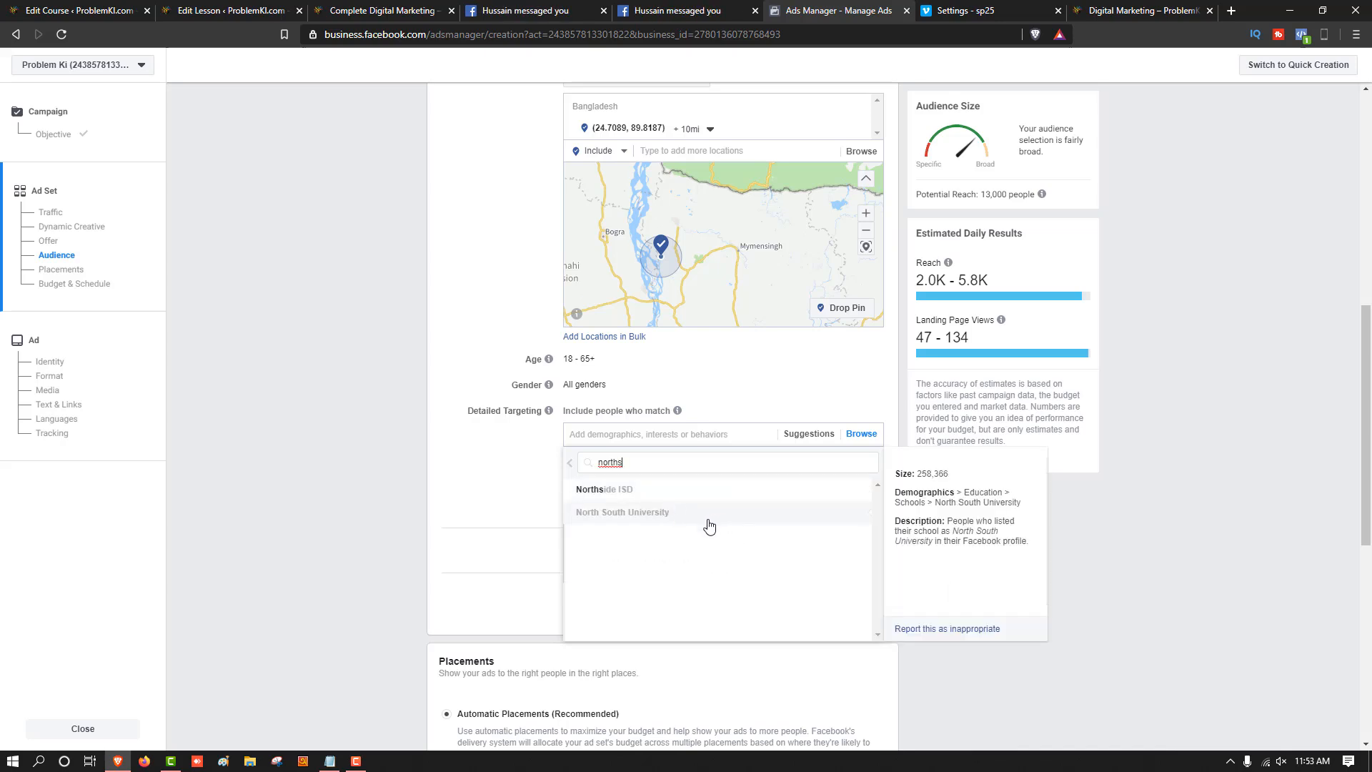
pyautogui.click(713, 524)
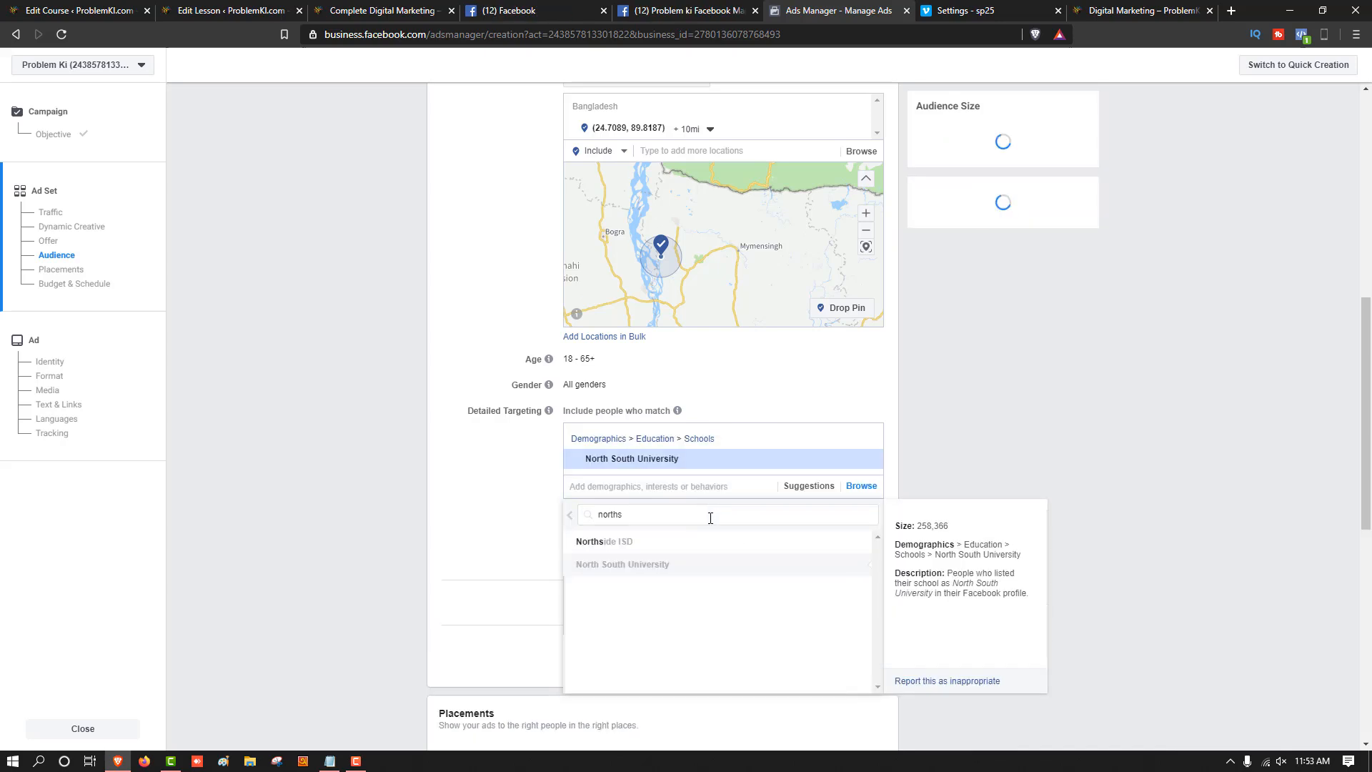
# Clear the school search and add University of Liberal Arts Bangladesh (ULAB) and University of Dhaka from the targeting suggestions
pyautogui.moveTo(645, 527); pyautogui.dragTo(592, 525)
pyautogui.press('BackSpace')
pyautogui.moveTo(600, 465)
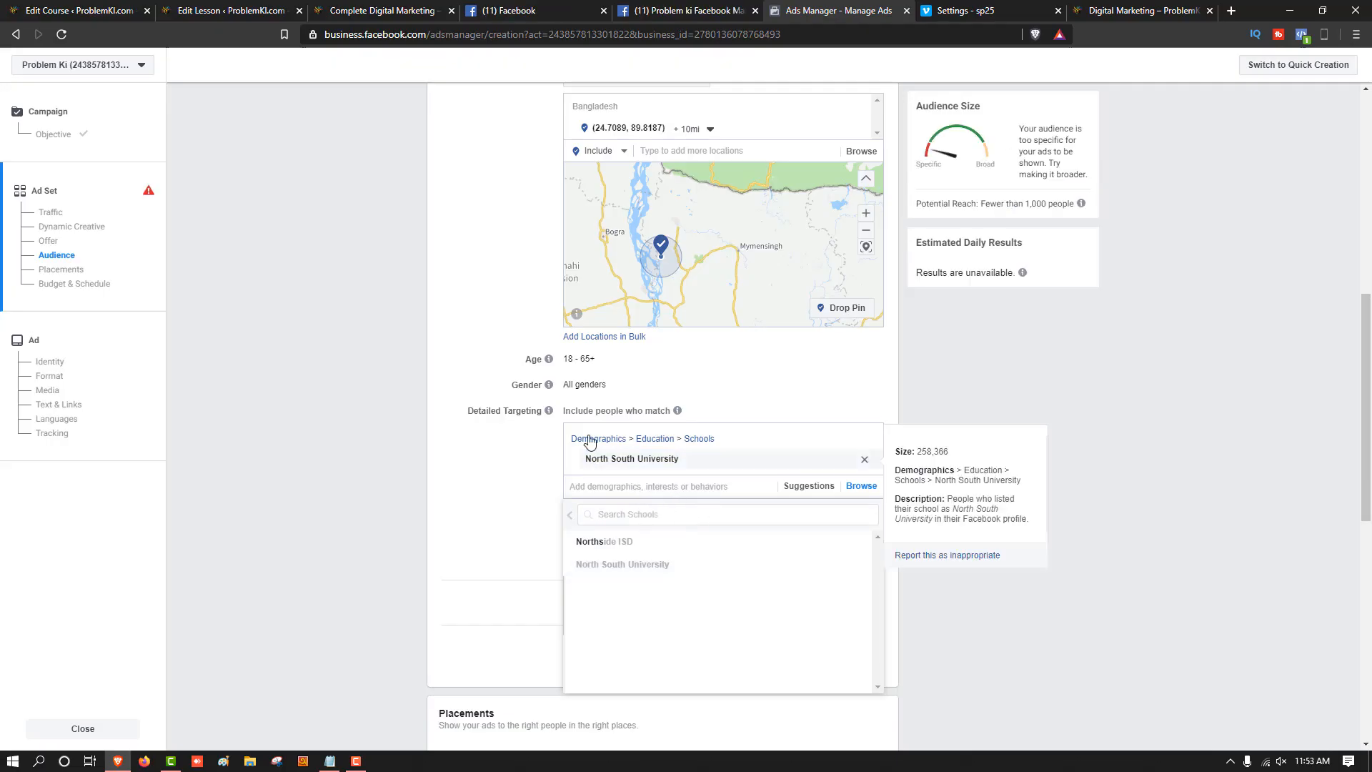
pyautogui.click(808, 487)
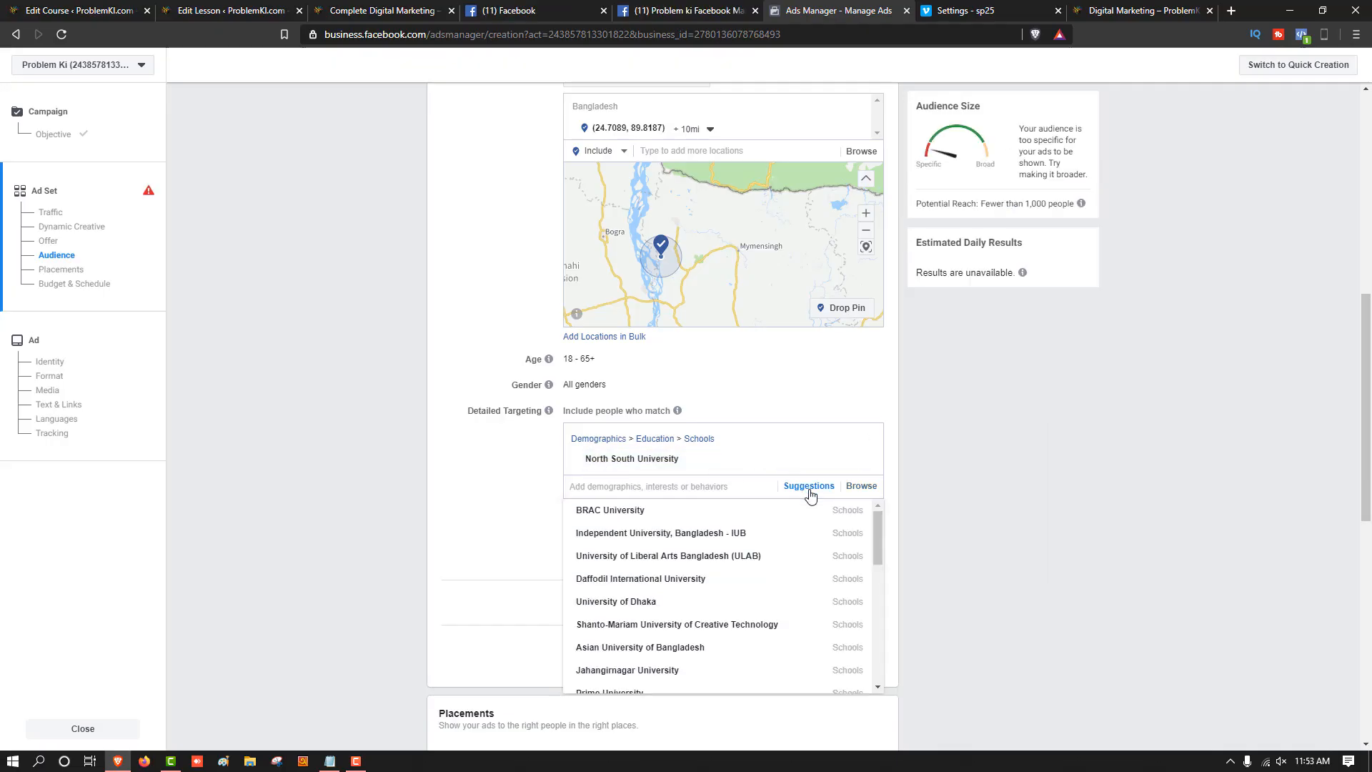
pyautogui.click(641, 560)
pyautogui.click(632, 575)
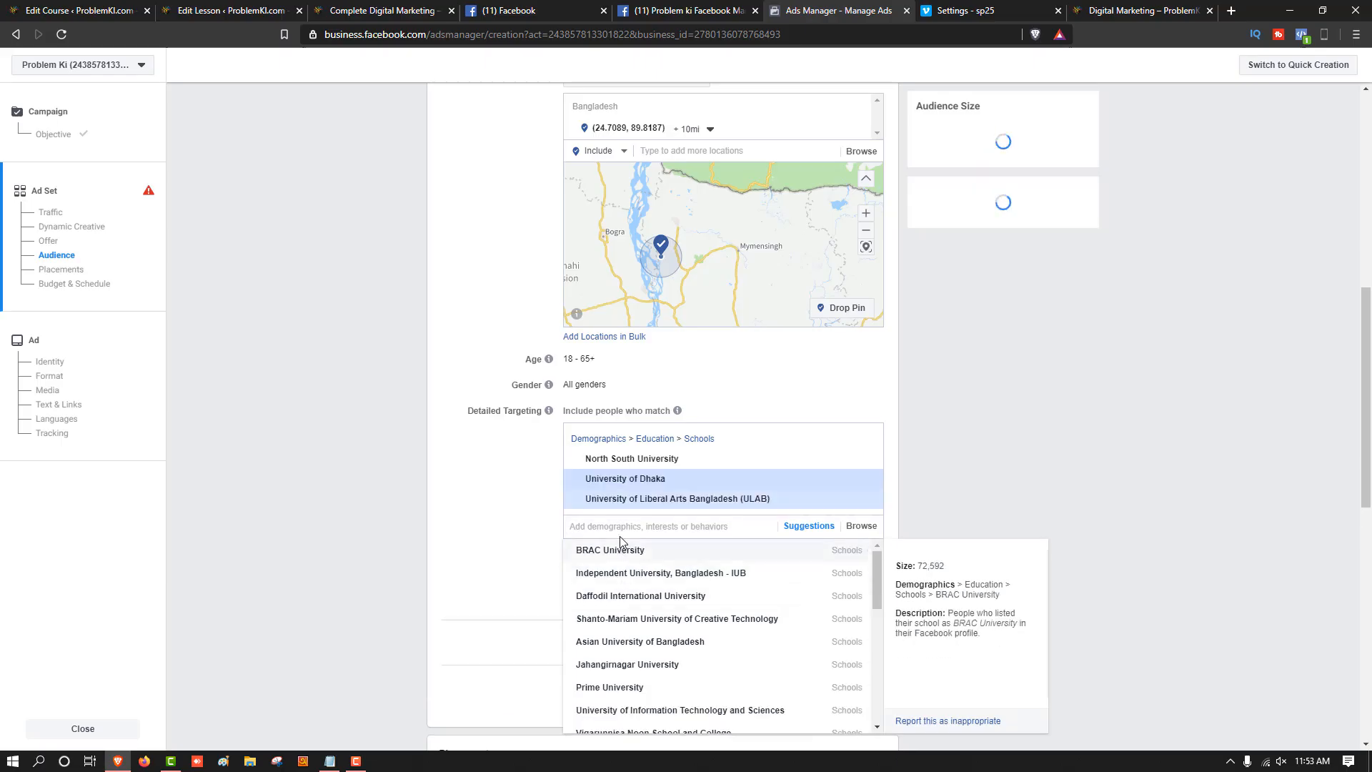
# Add Asian University of Bangladesh, Independent University (IUB), Jahangirnagar University, People's University, Rajuk Uttara Model High School & College and Shanto-Mariam University to the targeted schools
pyautogui.click(635, 618)
pyautogui.click(643, 638)
pyautogui.click(629, 679)
pyautogui.click(629, 680)
pyautogui.click(638, 691)
pyautogui.click(630, 666)
pyautogui.click(682, 687)
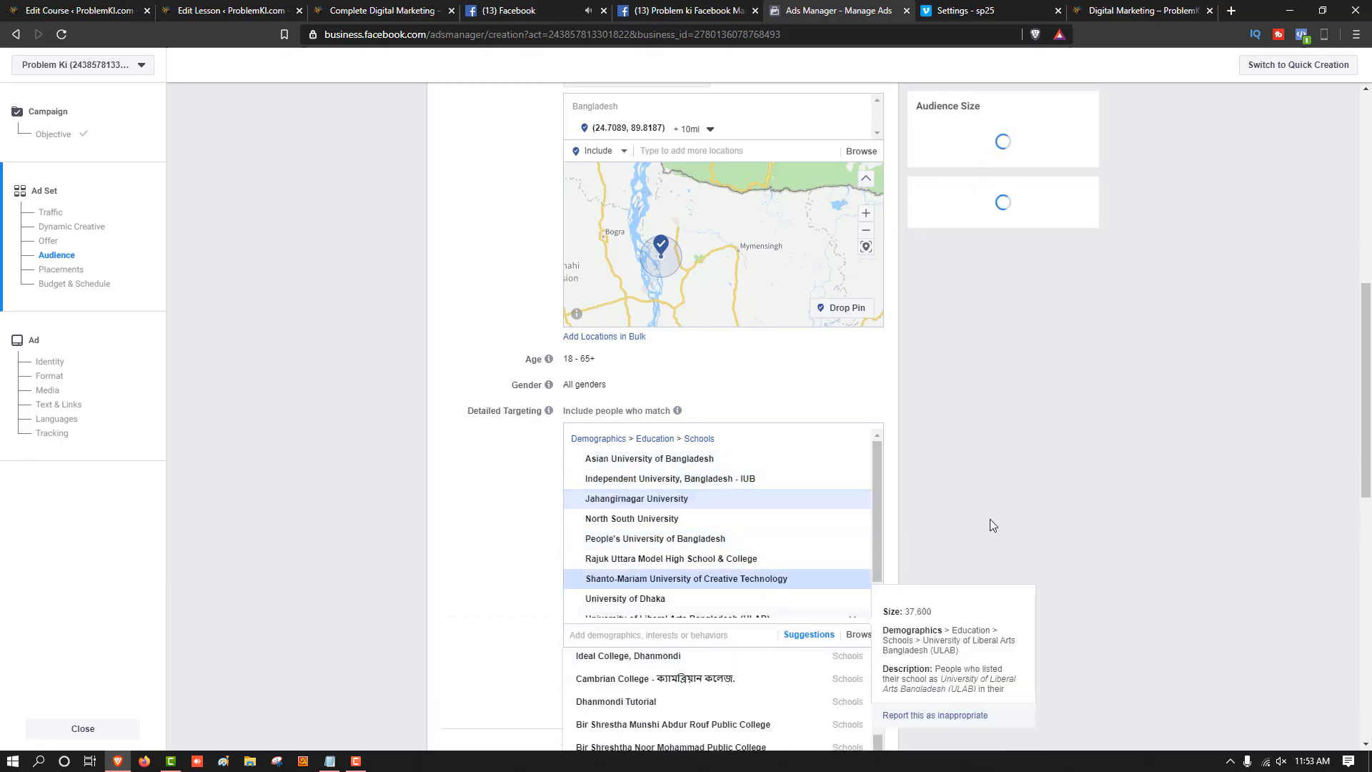
# Add Bangladesh Medical College, Khulna University, Milestone School and College, Daffodil International University, Bangabandhu Sheikh Mujib Medical University and BRAC University as targeted schools
pyautogui.scroll(-4, 959, 543)
pyautogui.click(653, 516)
pyautogui.click(642, 475)
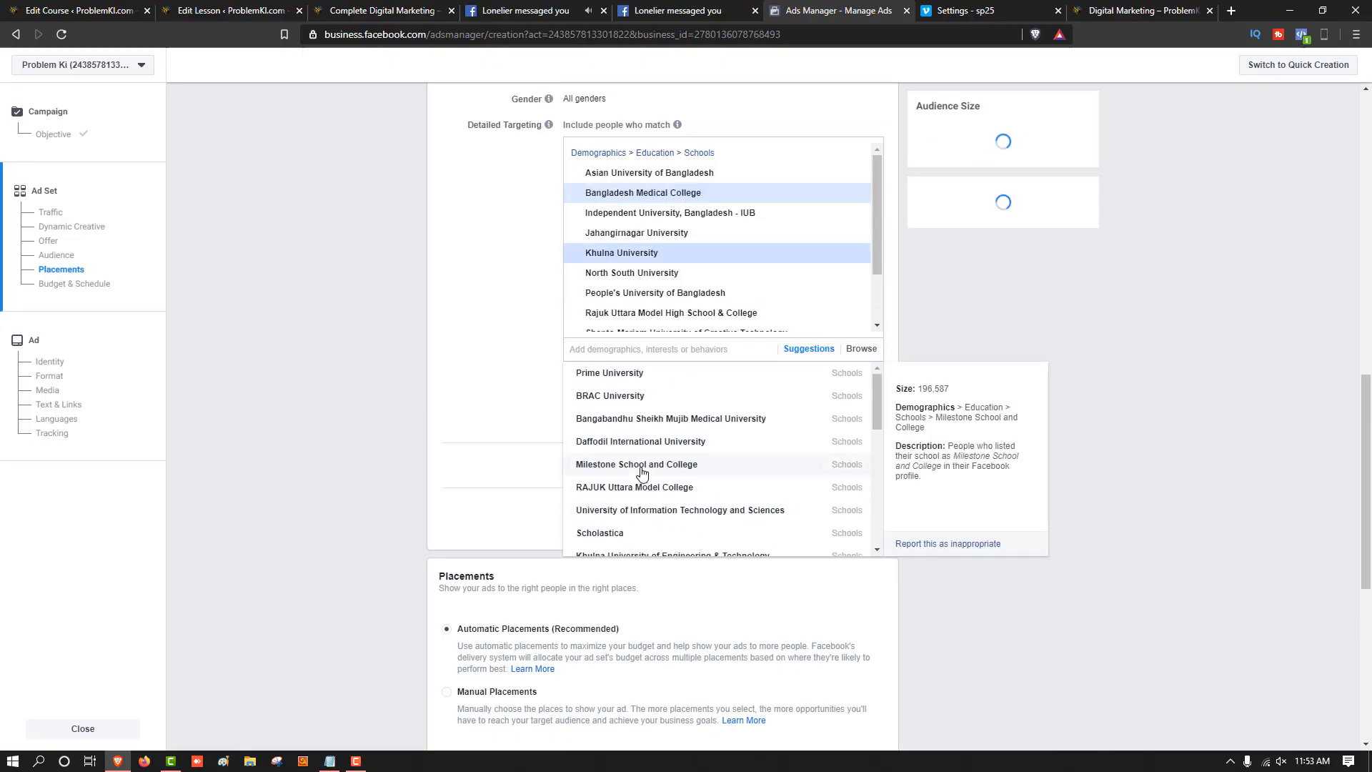
pyautogui.click(643, 463)
pyautogui.click(635, 440)
pyautogui.click(628, 420)
pyautogui.click(619, 398)
pyautogui.click(619, 398)
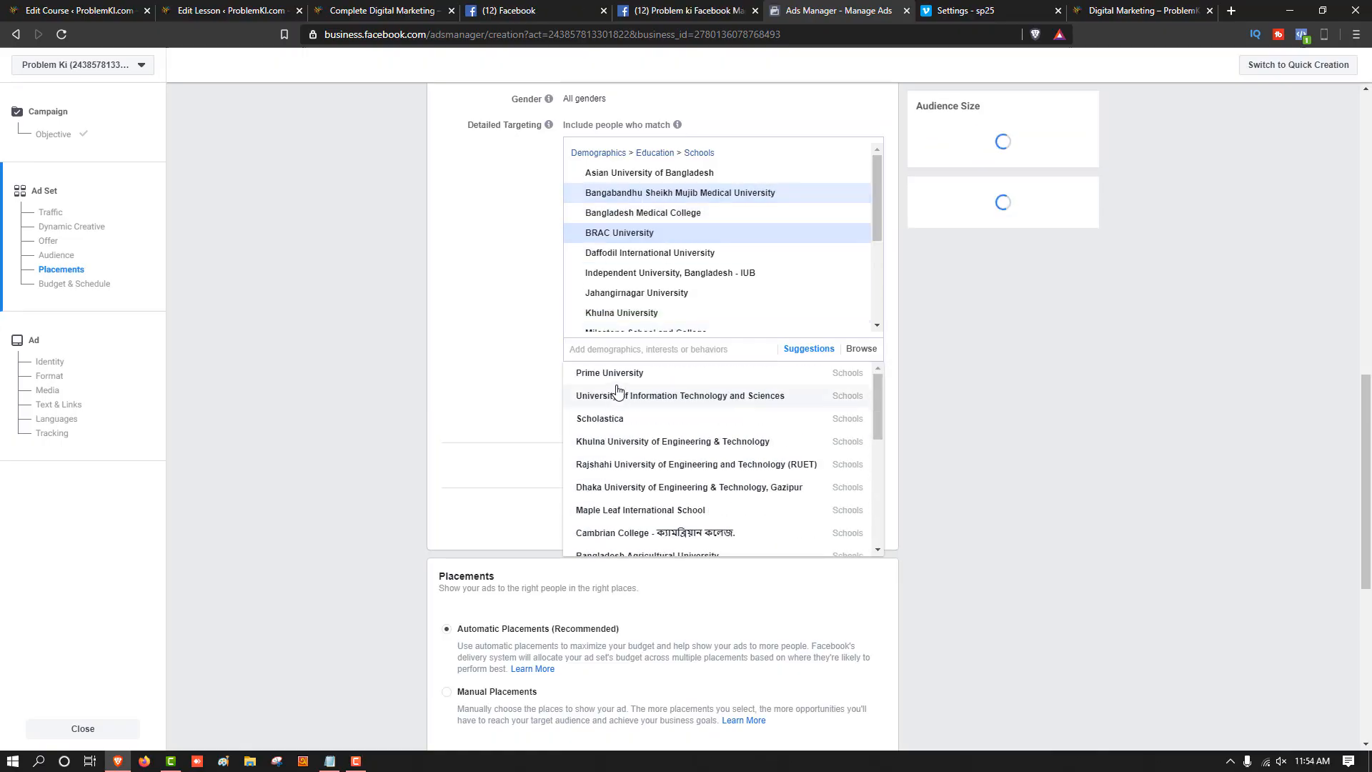
# Add more suggested schools, including Prime University, Khulna University of Engineering & Technology, RUET, Maple Leaf International School, National University of Bangladesh and Willes Little Flower School
pyautogui.click(617, 392)
pyautogui.click(617, 391)
pyautogui.click(620, 375)
pyautogui.click(635, 418)
pyautogui.click(715, 517)
pyautogui.click(667, 483)
pyautogui.click(737, 515)
pyautogui.click(656, 486)
pyautogui.click(629, 461)
pyautogui.click(619, 446)
pyautogui.click(663, 433)
pyautogui.click(614, 375)
pyautogui.click(643, 397)
pyautogui.click(760, 447)
pyautogui.click(743, 446)
pyautogui.click(703, 470)
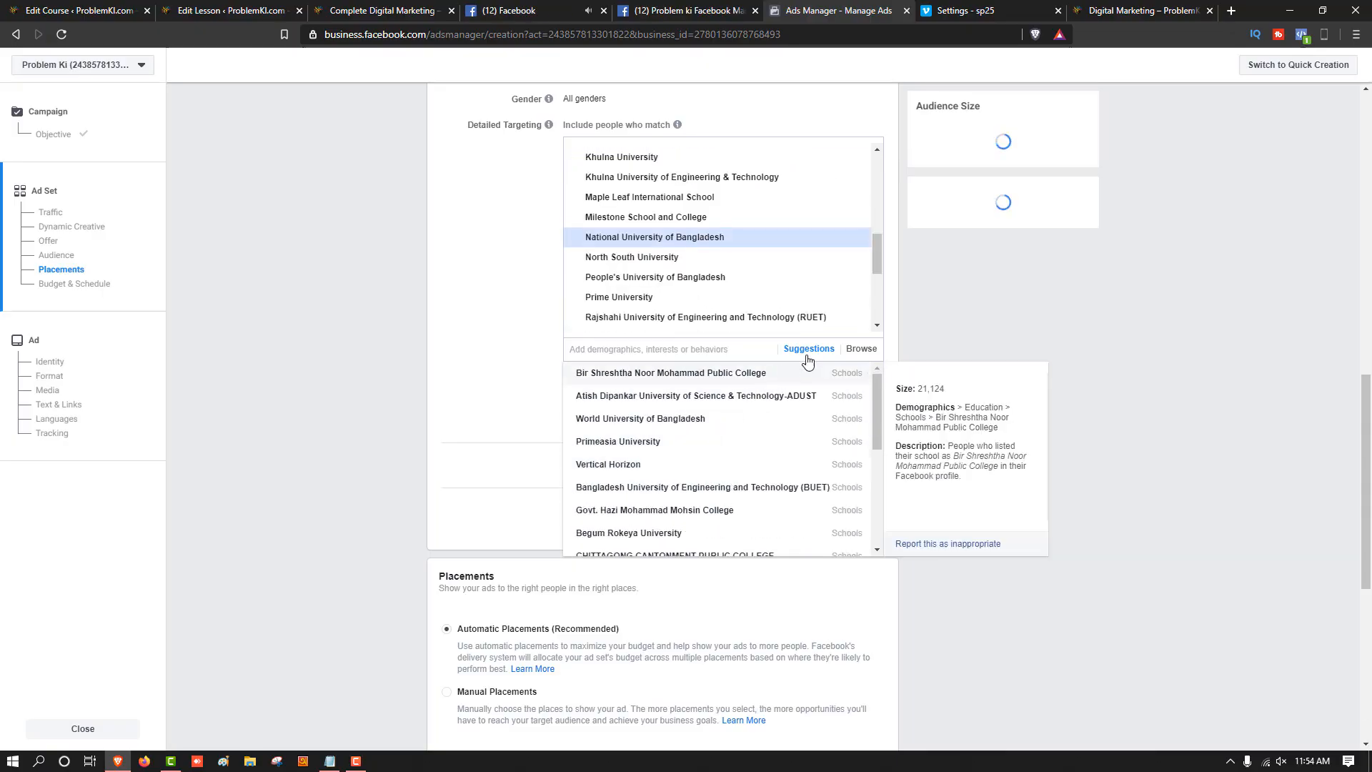
# Remove all the targeted schools and universities from the ad set's detailed targeting, including American International School of Dhaka
pyautogui.click(852, 318)
pyautogui.click(852, 317)
pyautogui.click(852, 318)
pyautogui.click(853, 318)
pyautogui.click(852, 318)
pyautogui.click(852, 318)
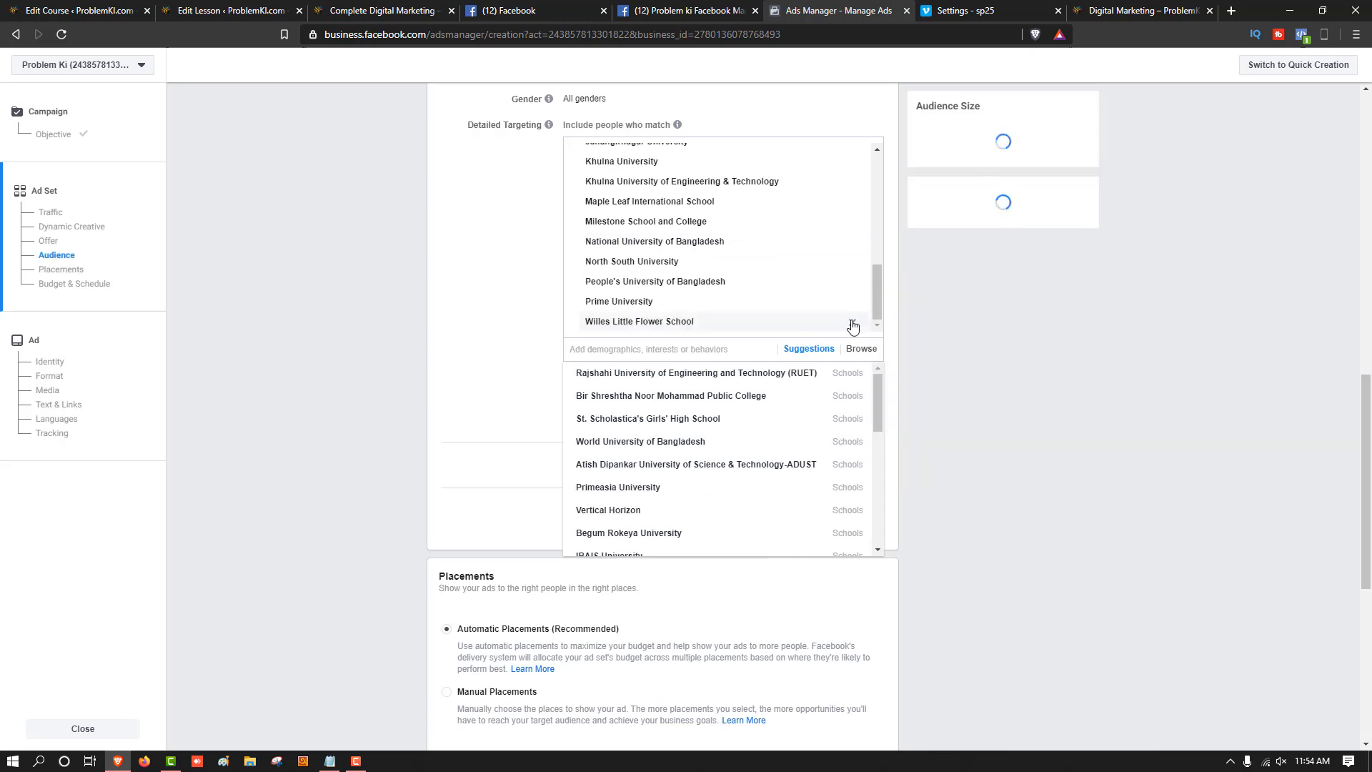
pyautogui.click(853, 318)
pyautogui.click(852, 317)
pyautogui.click(852, 184)
pyautogui.click(852, 184)
pyautogui.click(852, 184)
pyautogui.click(853, 185)
pyautogui.click(852, 184)
pyautogui.click(852, 184)
pyautogui.click(853, 184)
pyautogui.click(853, 185)
pyautogui.click(853, 185)
pyautogui.click(852, 184)
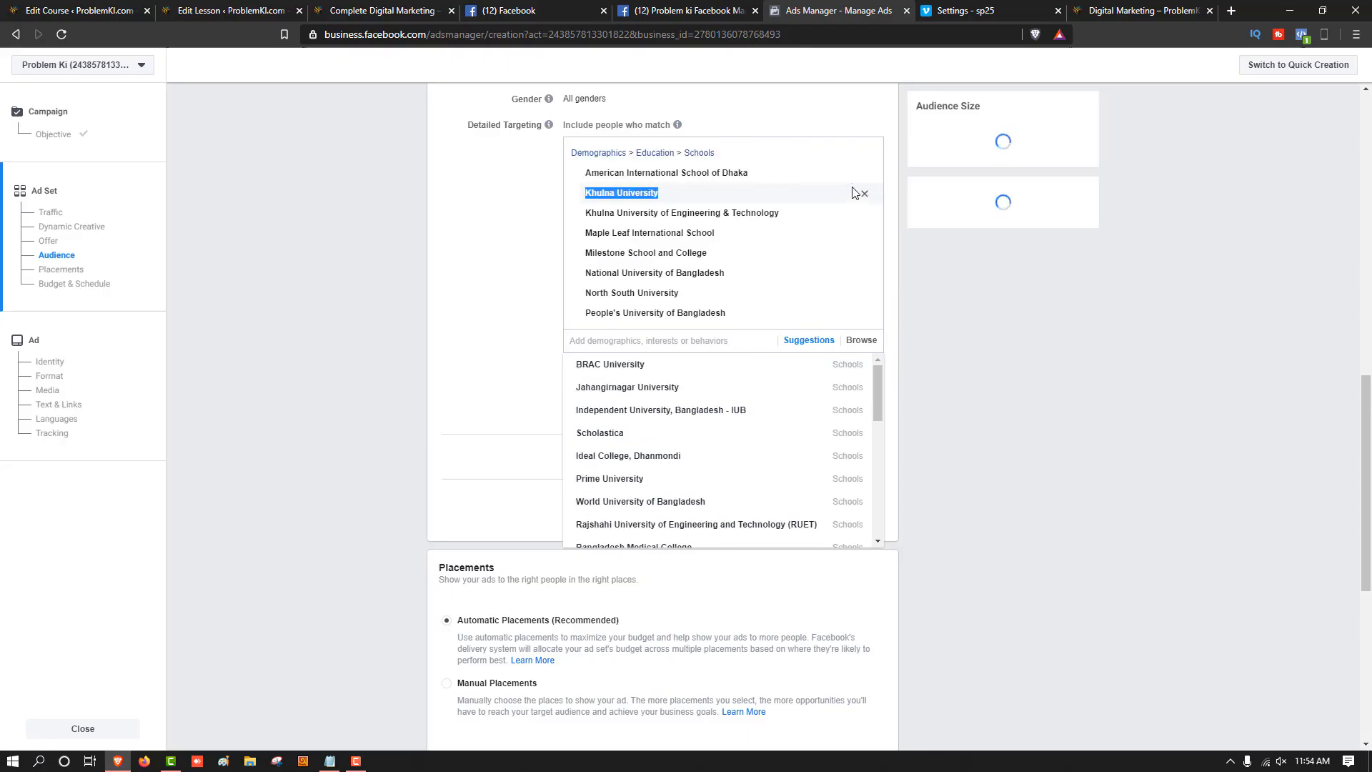
pyautogui.click(864, 197)
pyautogui.click(863, 196)
pyautogui.click(864, 197)
pyautogui.click(864, 196)
pyautogui.click(863, 196)
pyautogui.click(864, 193)
pyautogui.click(864, 193)
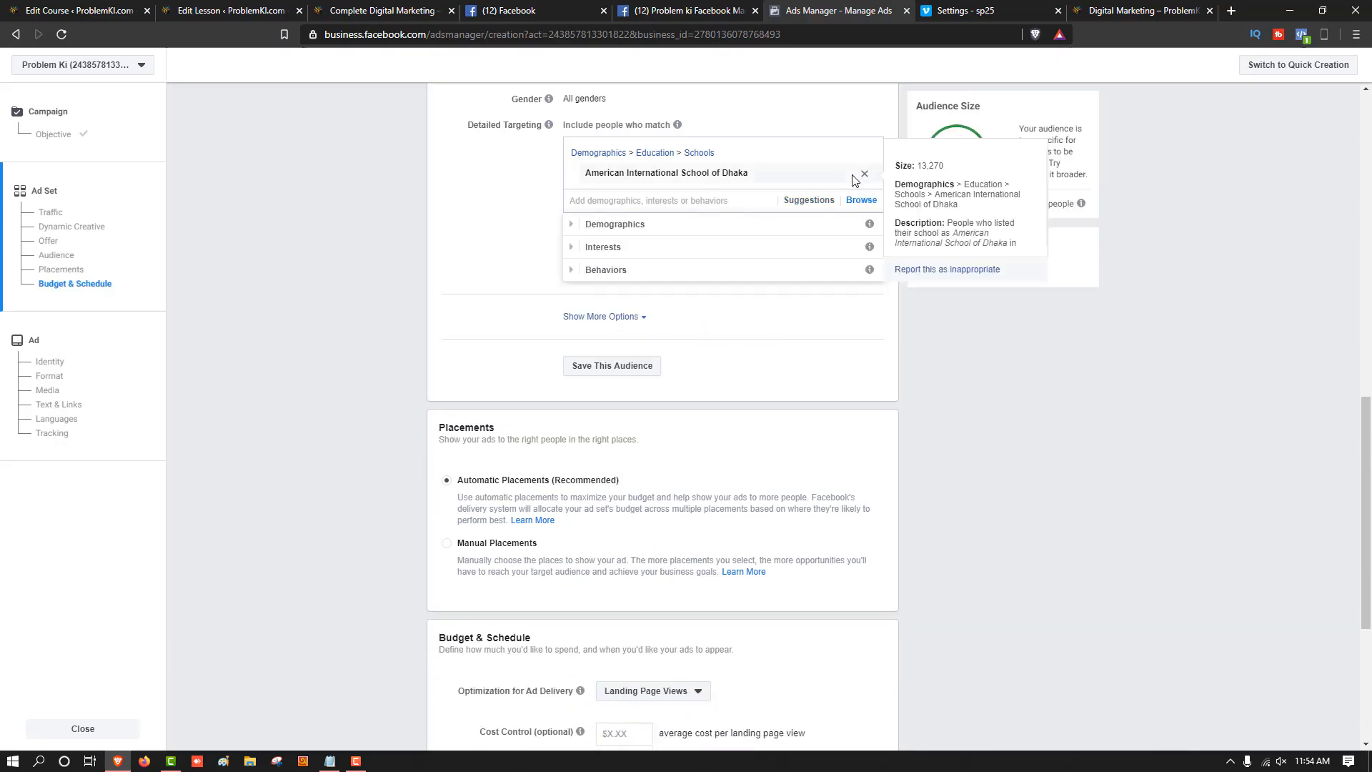
pyautogui.click(863, 173)
# Try an Undergrad Years range of 2019 to 2019 from the education demographics and remove it from the detailed targeting
pyautogui.click(583, 173)
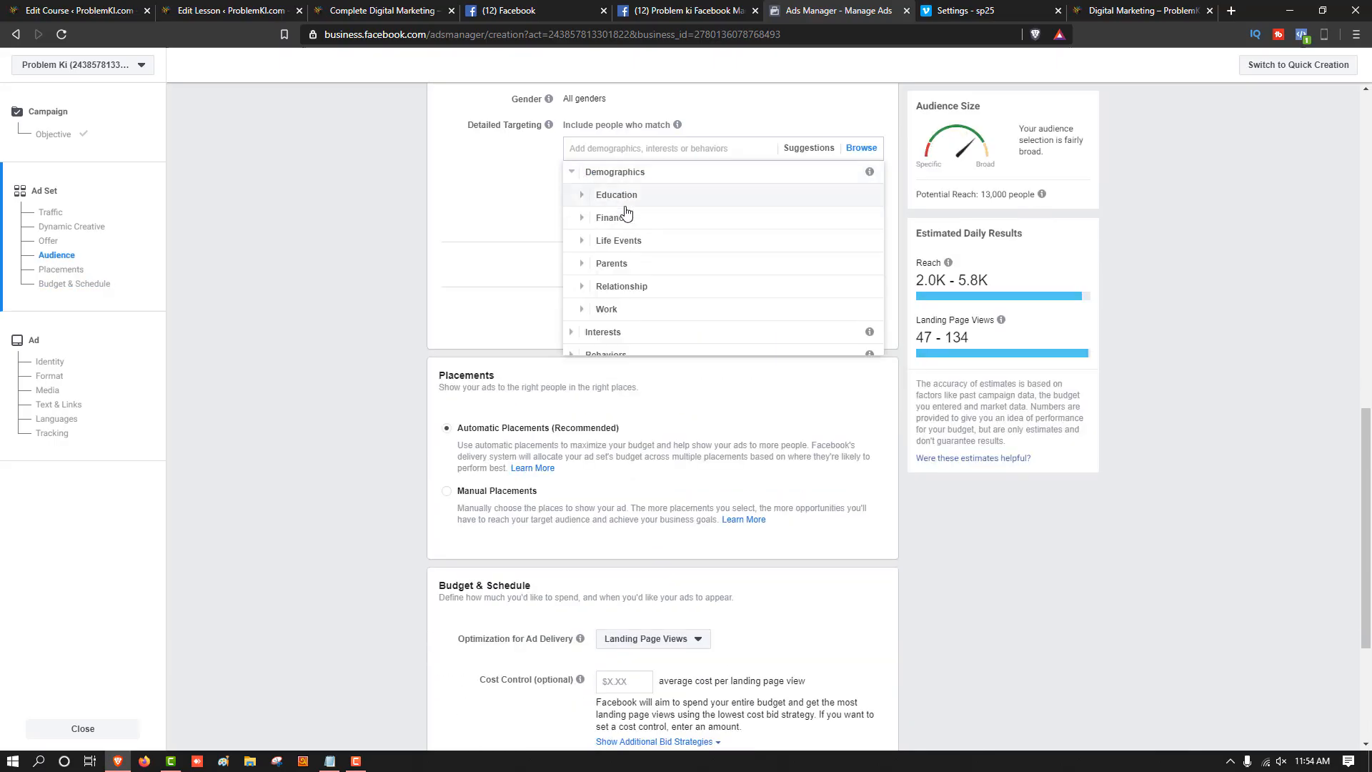
pyautogui.click(594, 197)
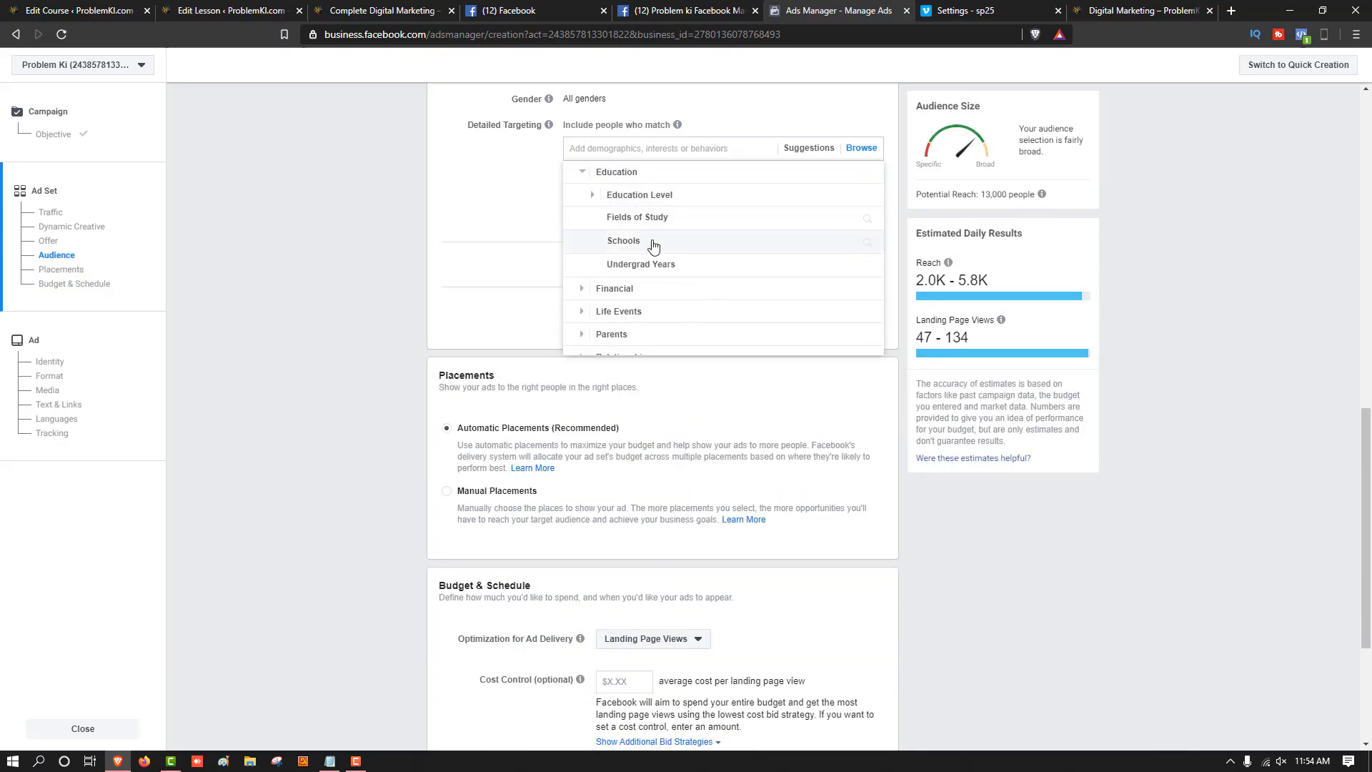
pyautogui.click(691, 269)
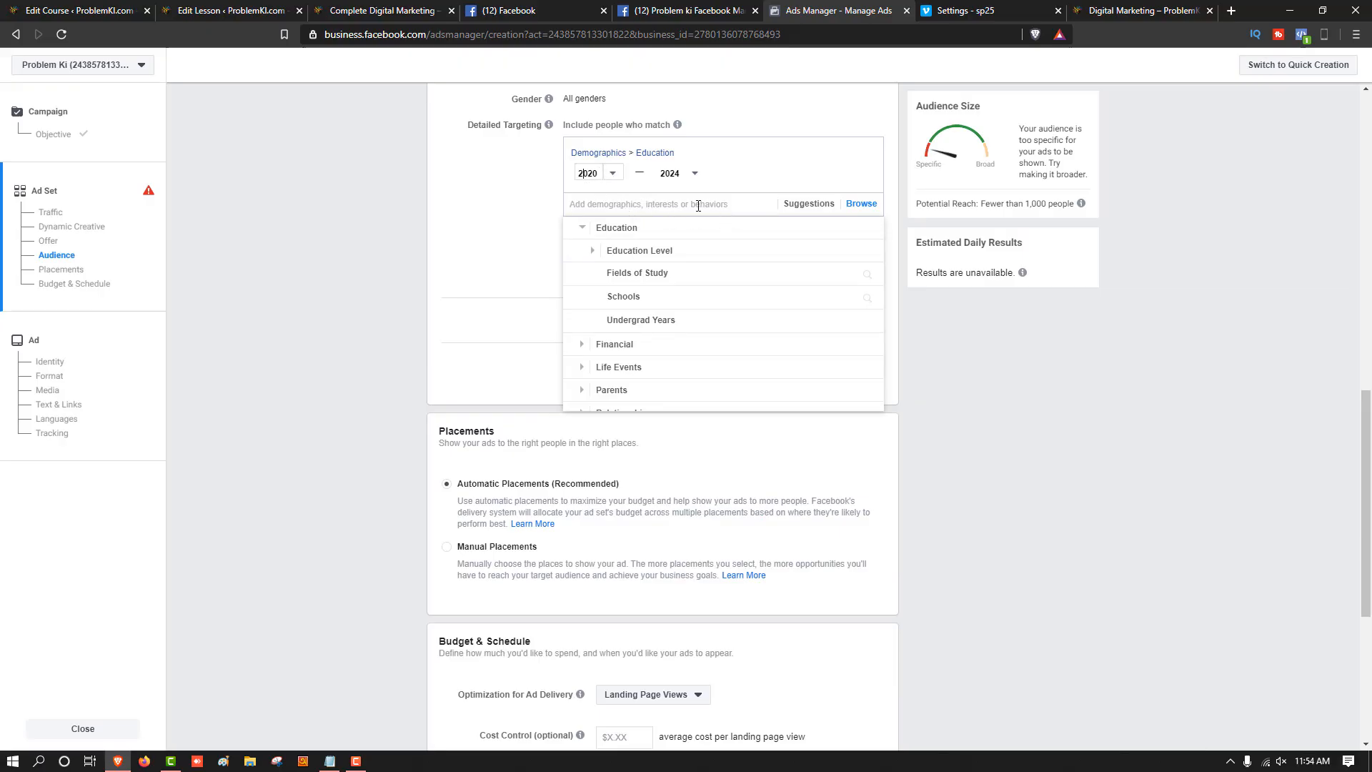
pyautogui.click(611, 177)
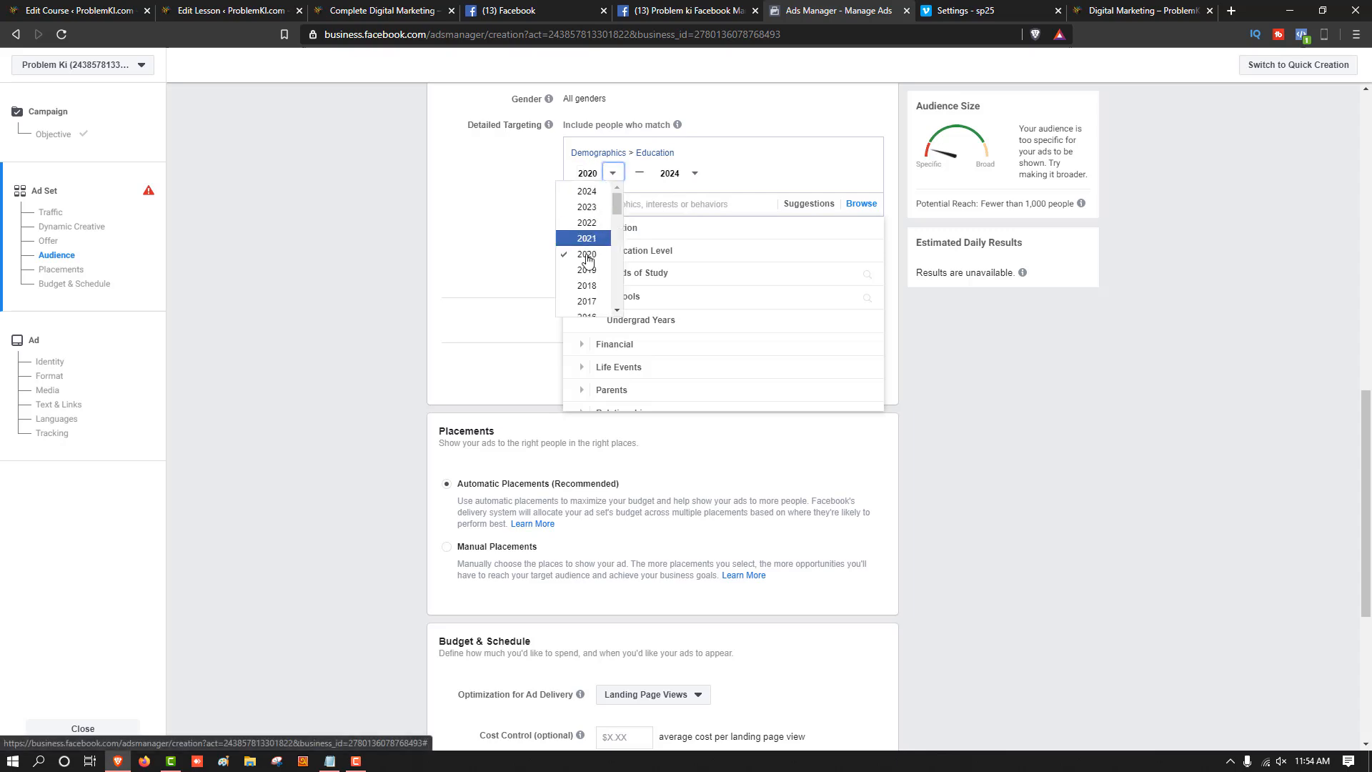
pyautogui.click(696, 183)
pyautogui.click(669, 270)
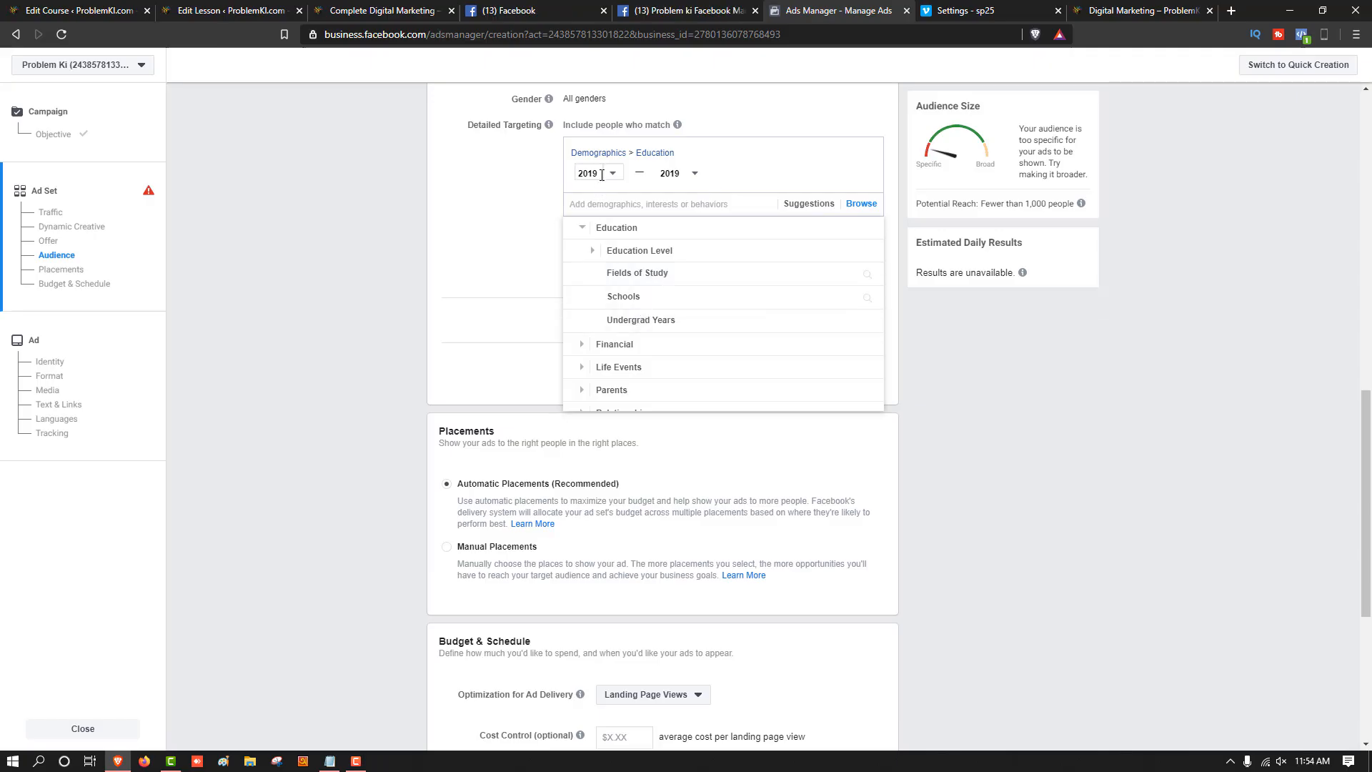
pyautogui.click(1062, 325)
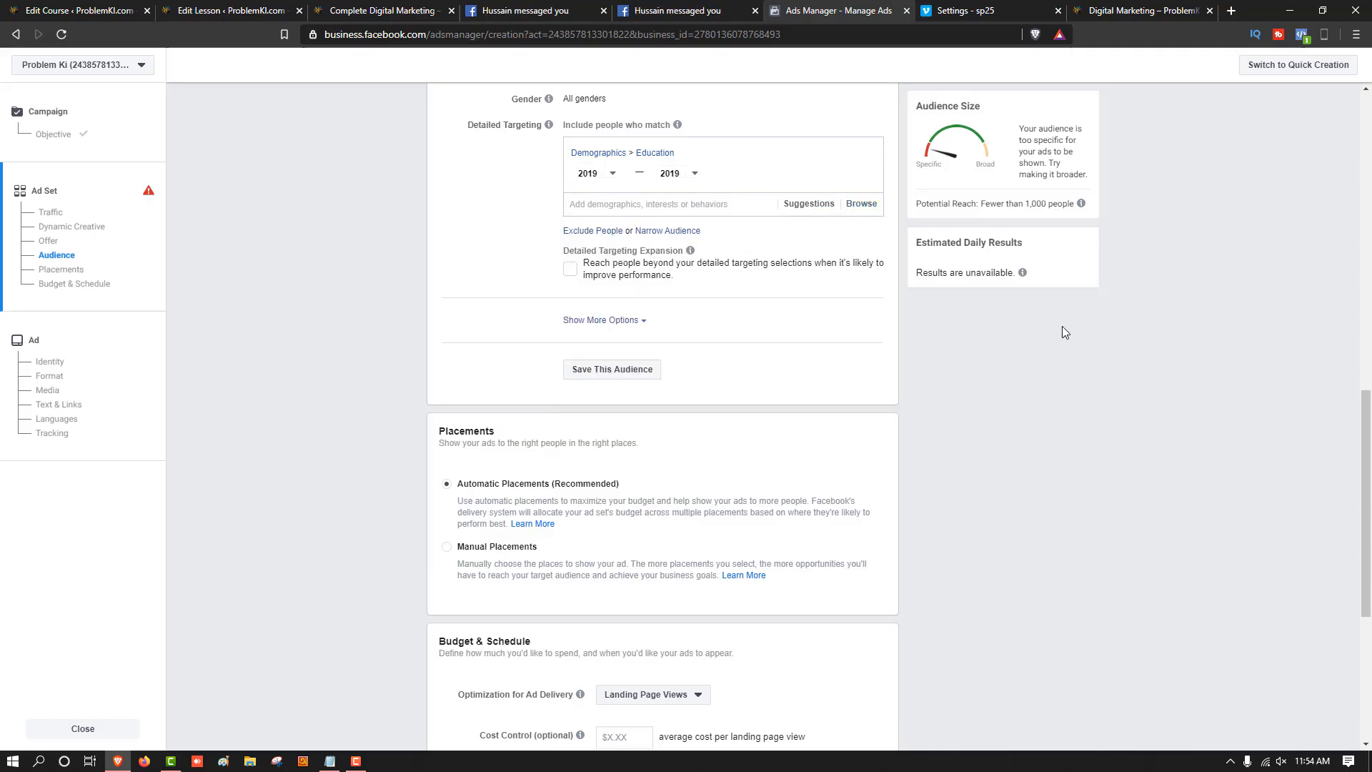
pyautogui.click(708, 174)
pyautogui.click(696, 173)
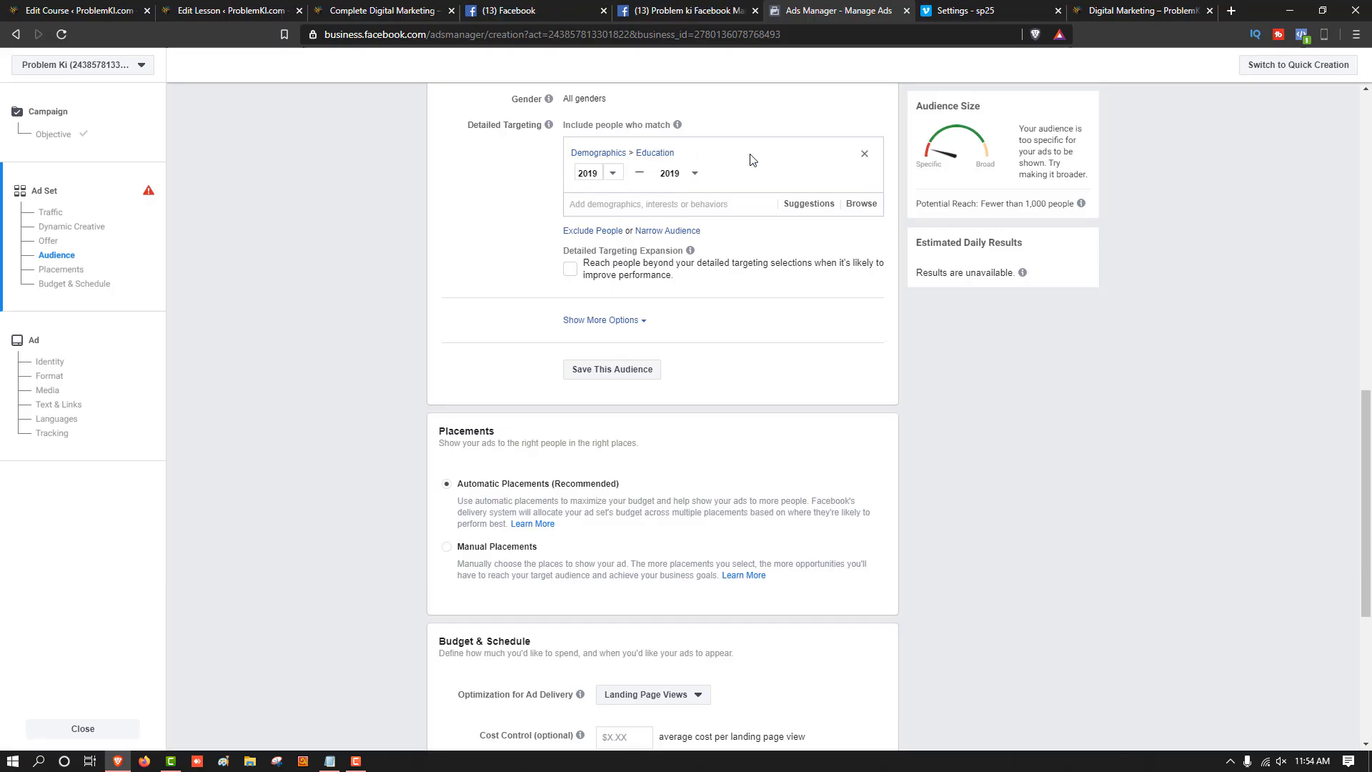
pyautogui.click(865, 154)
pyautogui.click(863, 156)
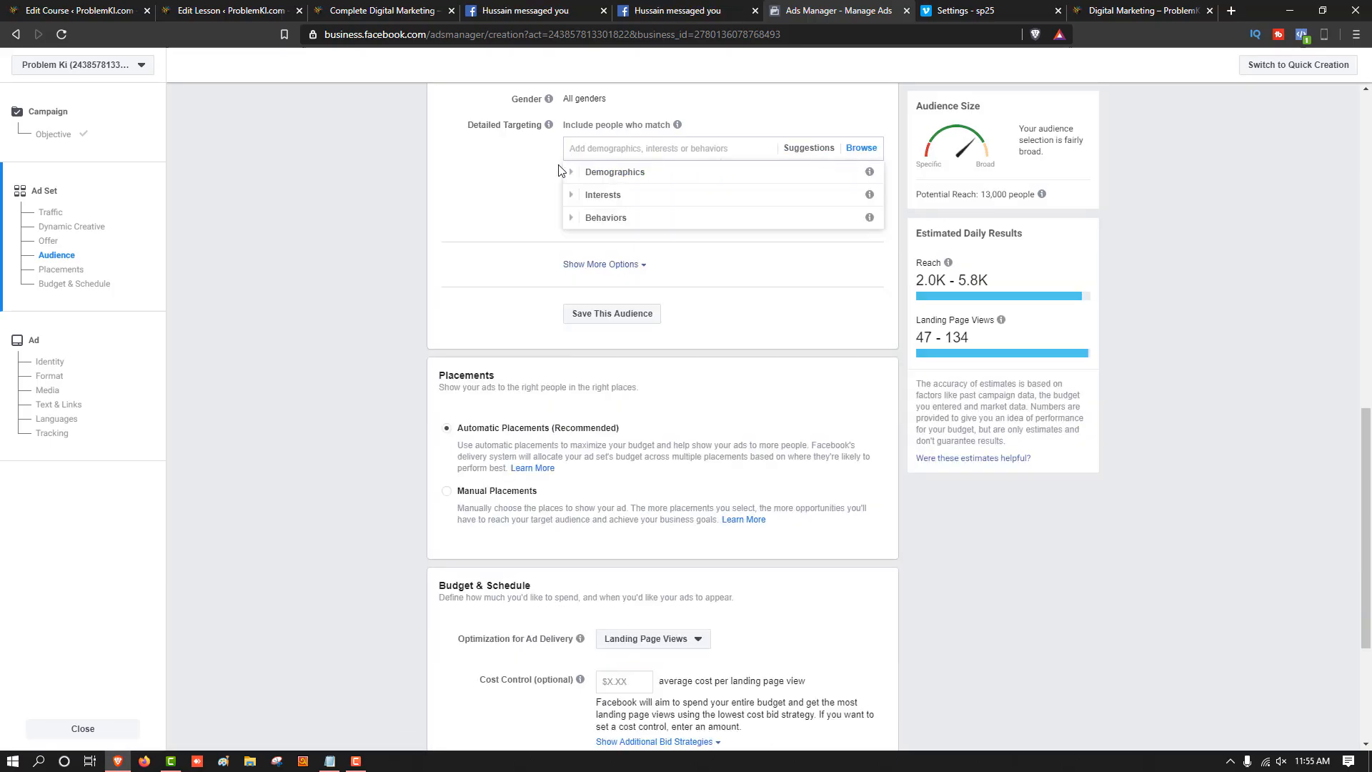
# Examine the household income options in the financial demographics
pyautogui.click(573, 173)
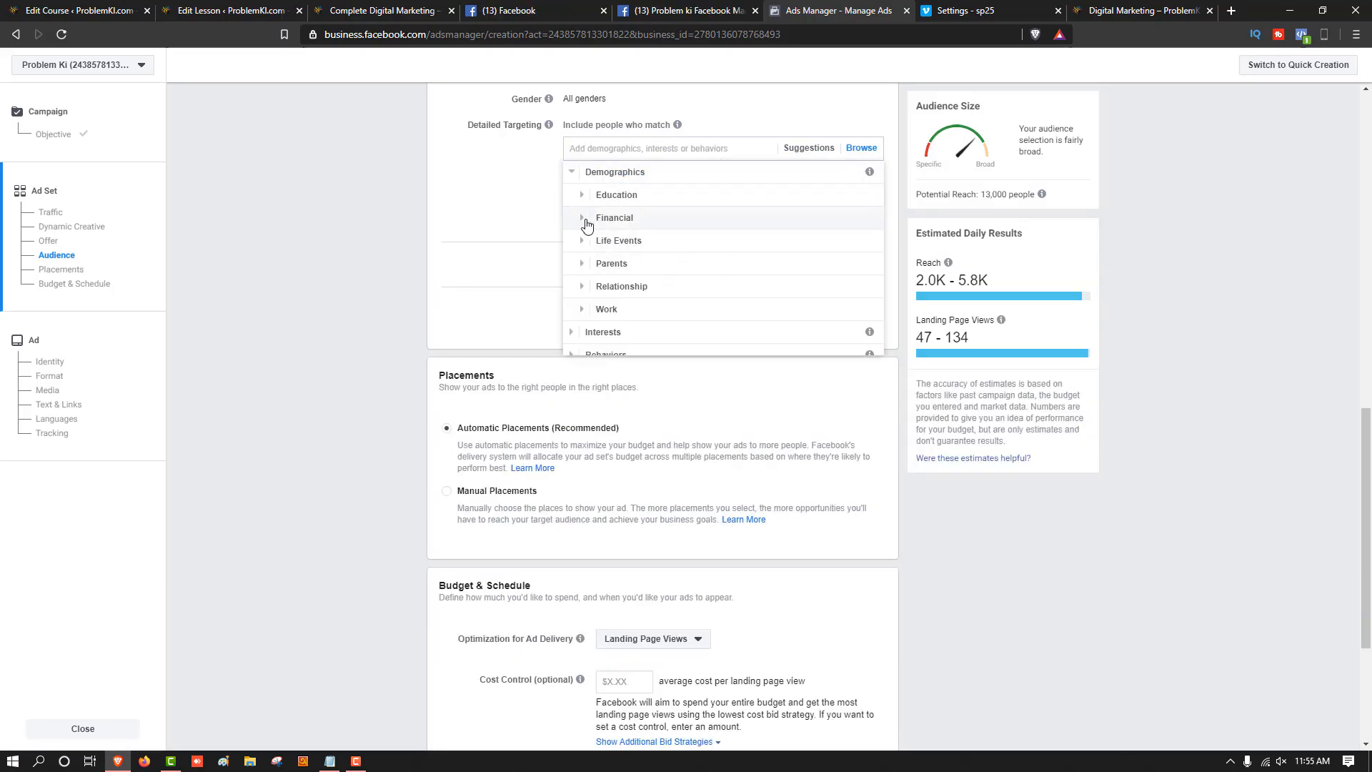
pyautogui.click(588, 218)
pyautogui.scroll(-1, 602, 211)
pyautogui.click(601, 211)
pyautogui.scroll(-1, 643, 207)
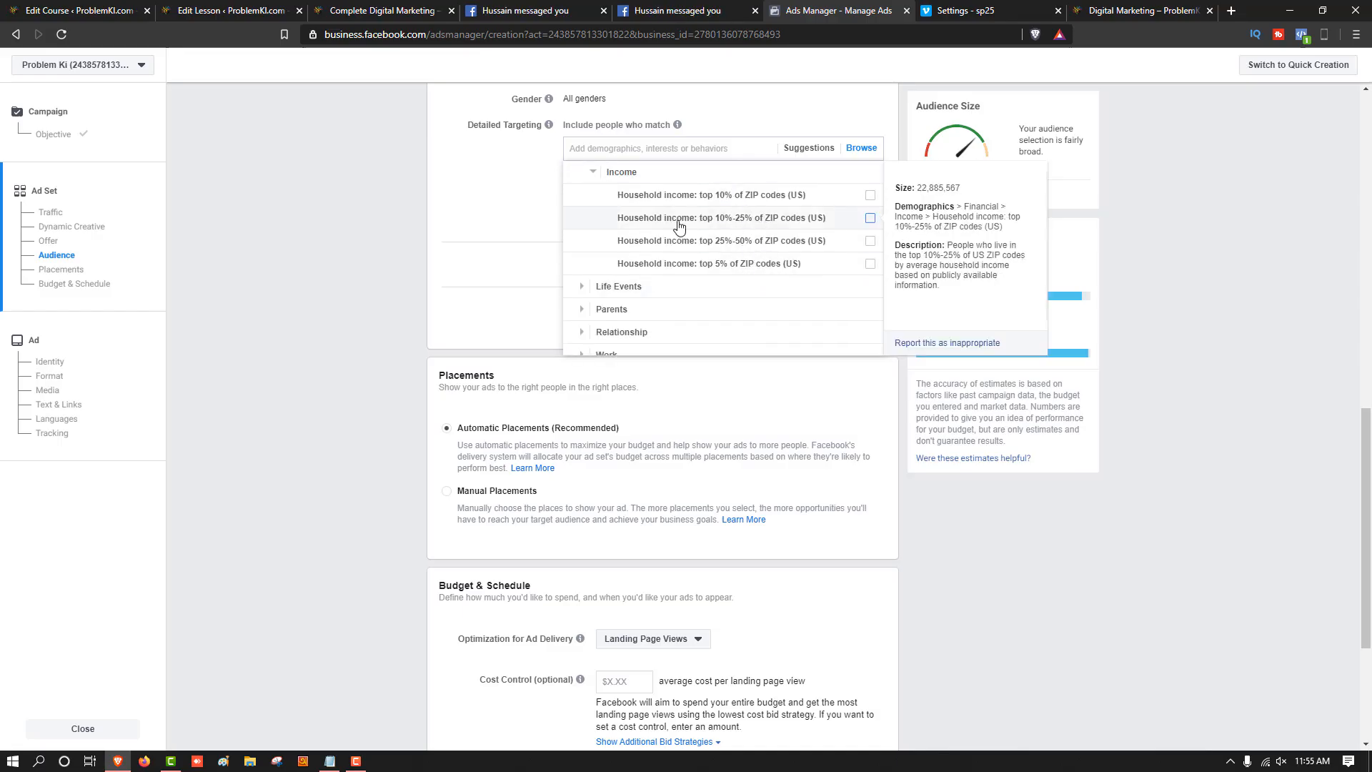
pyautogui.click(609, 175)
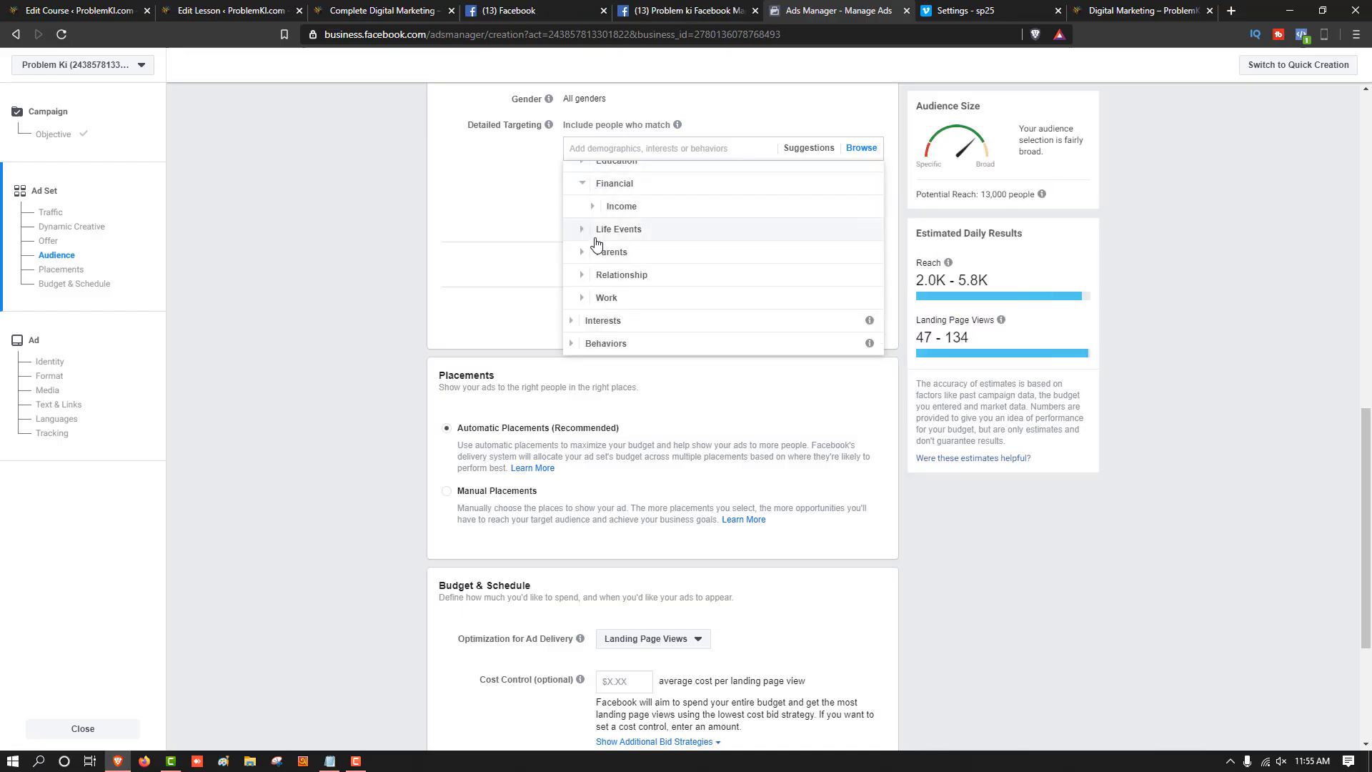
# Examine the life event demographics, including the birthday month options from January to December and the upcoming birthday option
pyautogui.click(581, 230)
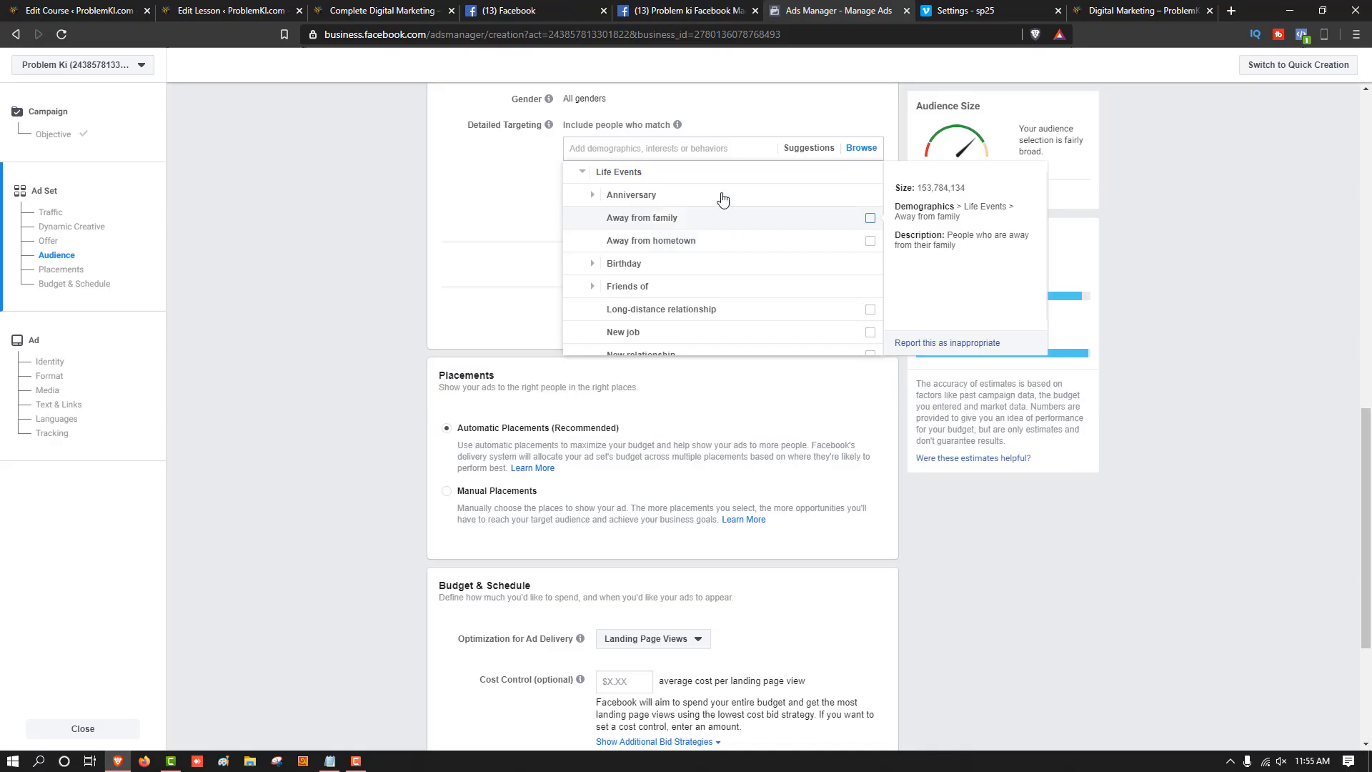
pyautogui.click(608, 266)
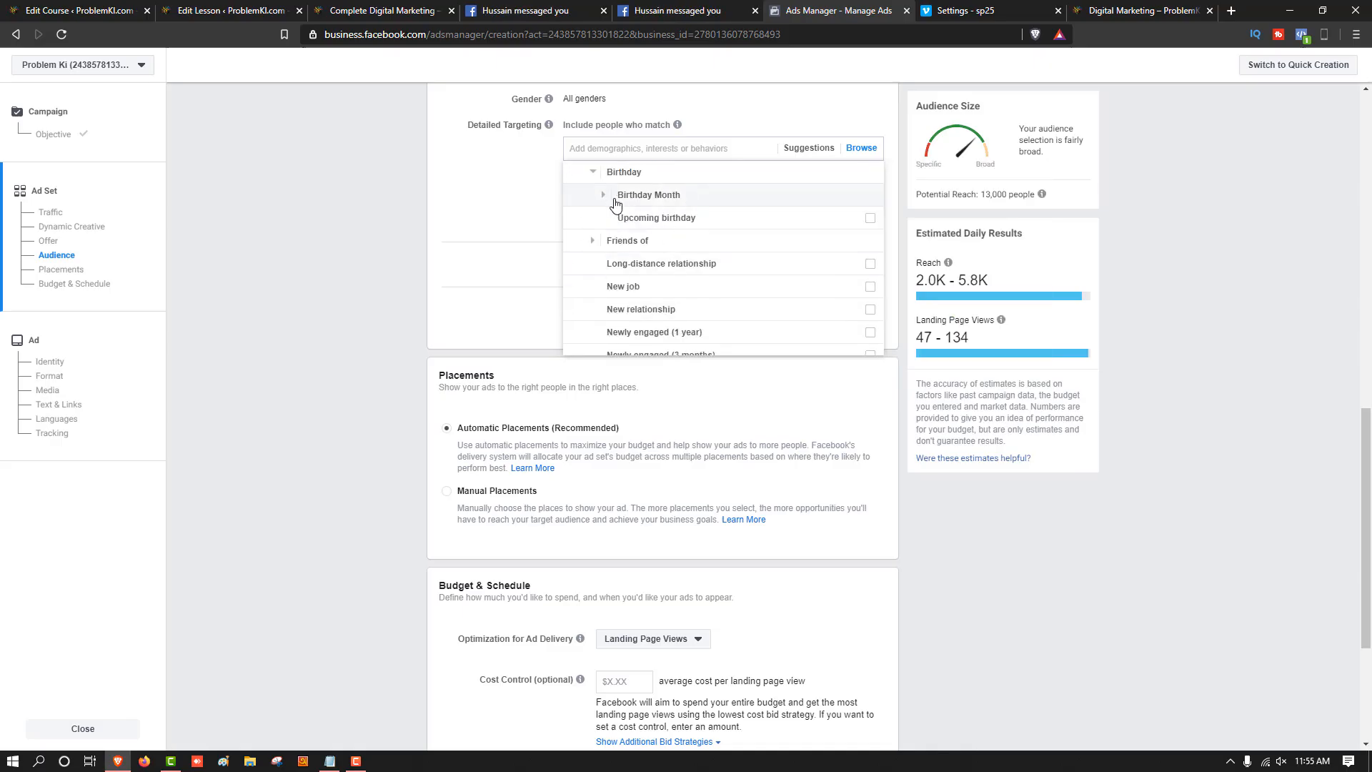
pyautogui.click(603, 196)
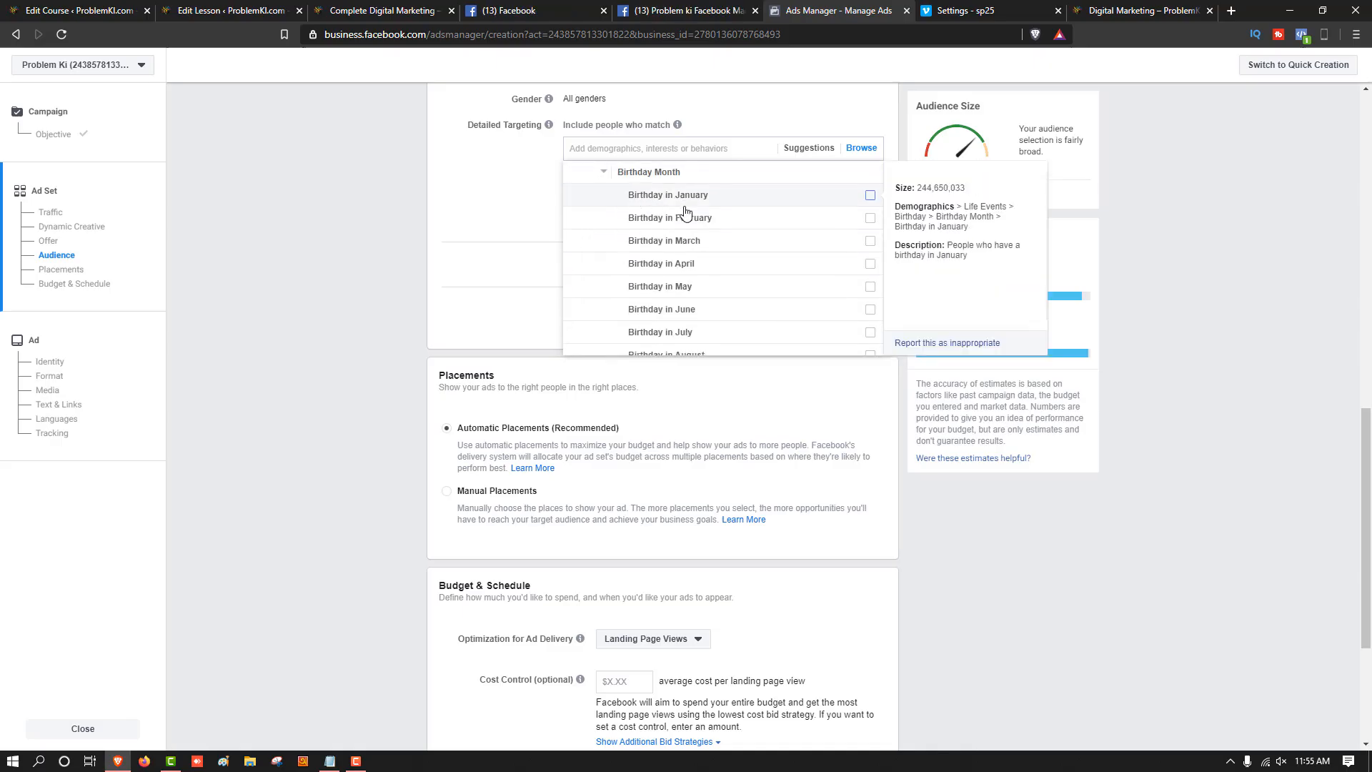
pyautogui.scroll(-1, 695, 328)
pyautogui.scroll(2, 699, 322)
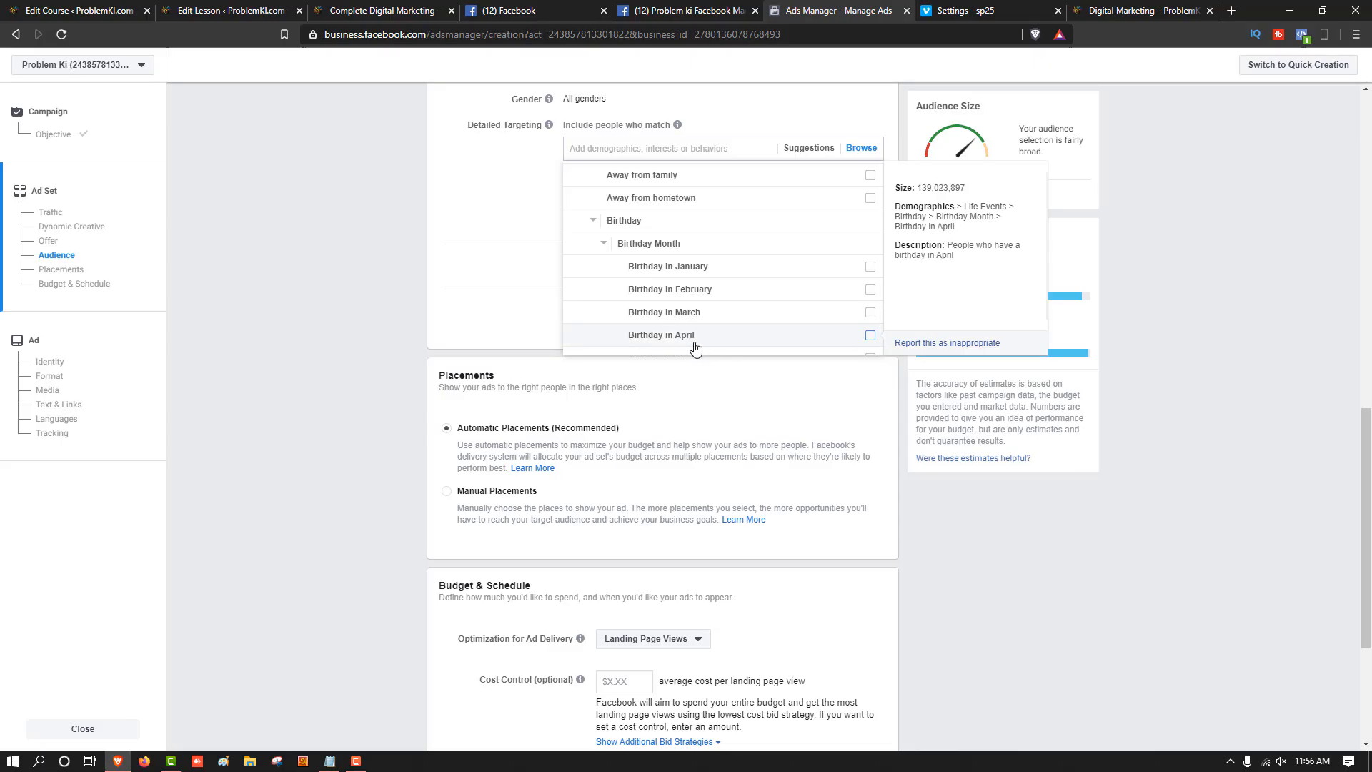
pyautogui.scroll(-3, 762, 242)
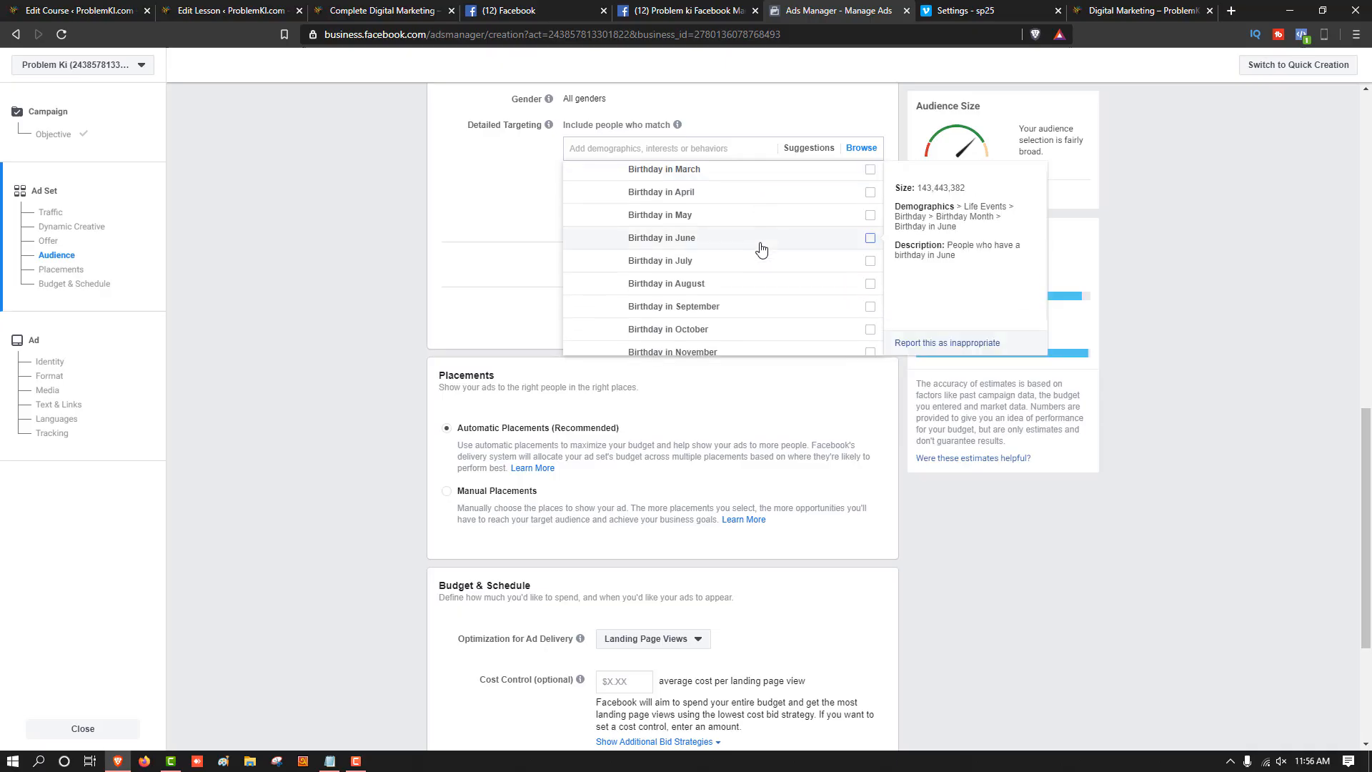
pyautogui.scroll(-1, 761, 249)
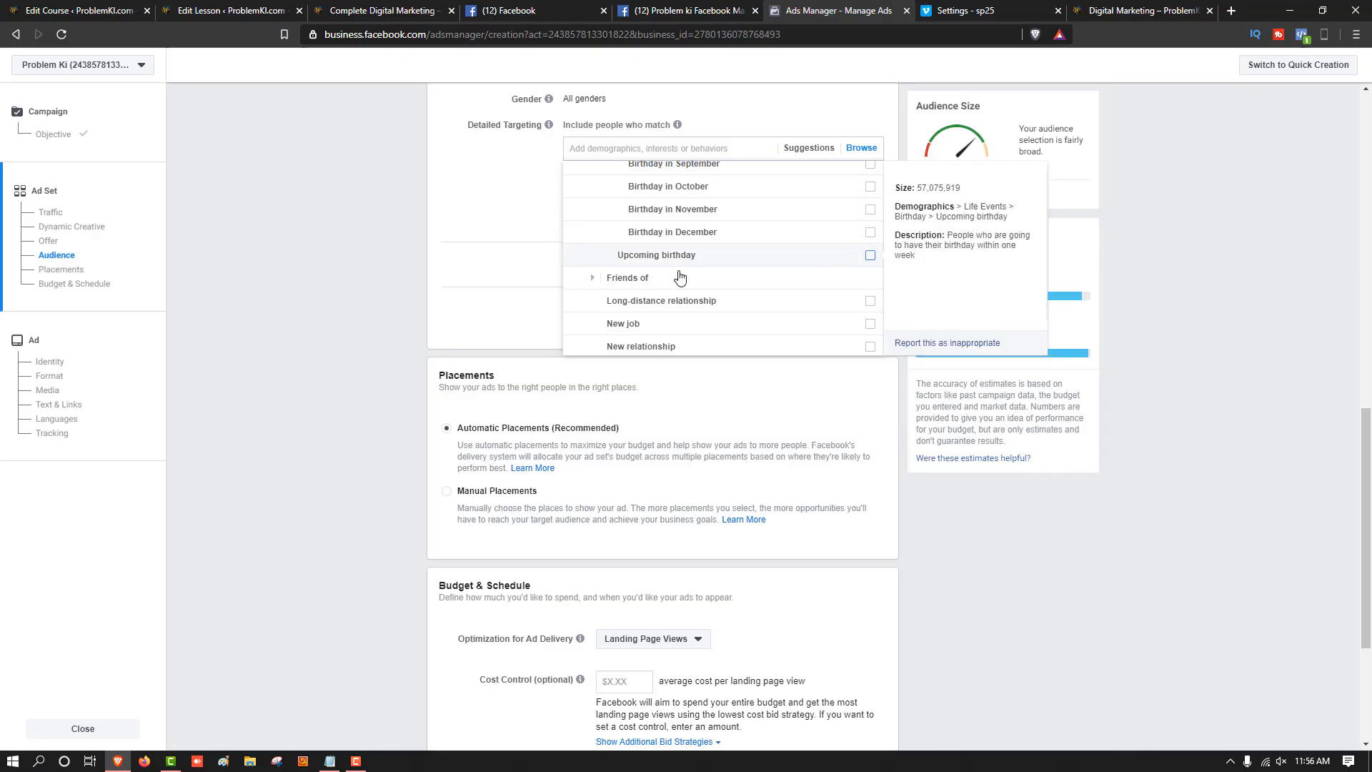
# Review the Friends of options and the remaining life events covering jobs, relationships, engagements, newlyweds and recent moves
pyautogui.click(593, 280)
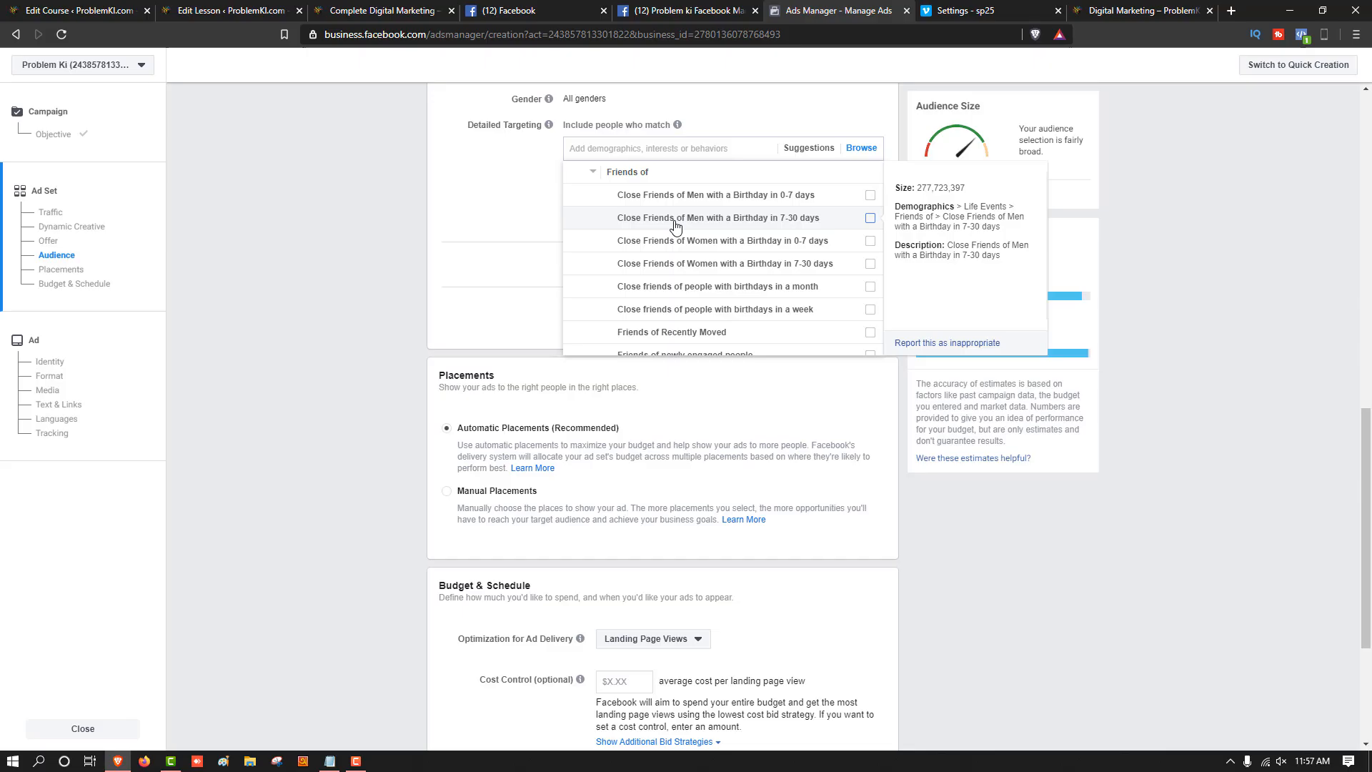
pyautogui.scroll(-2, 821, 228)
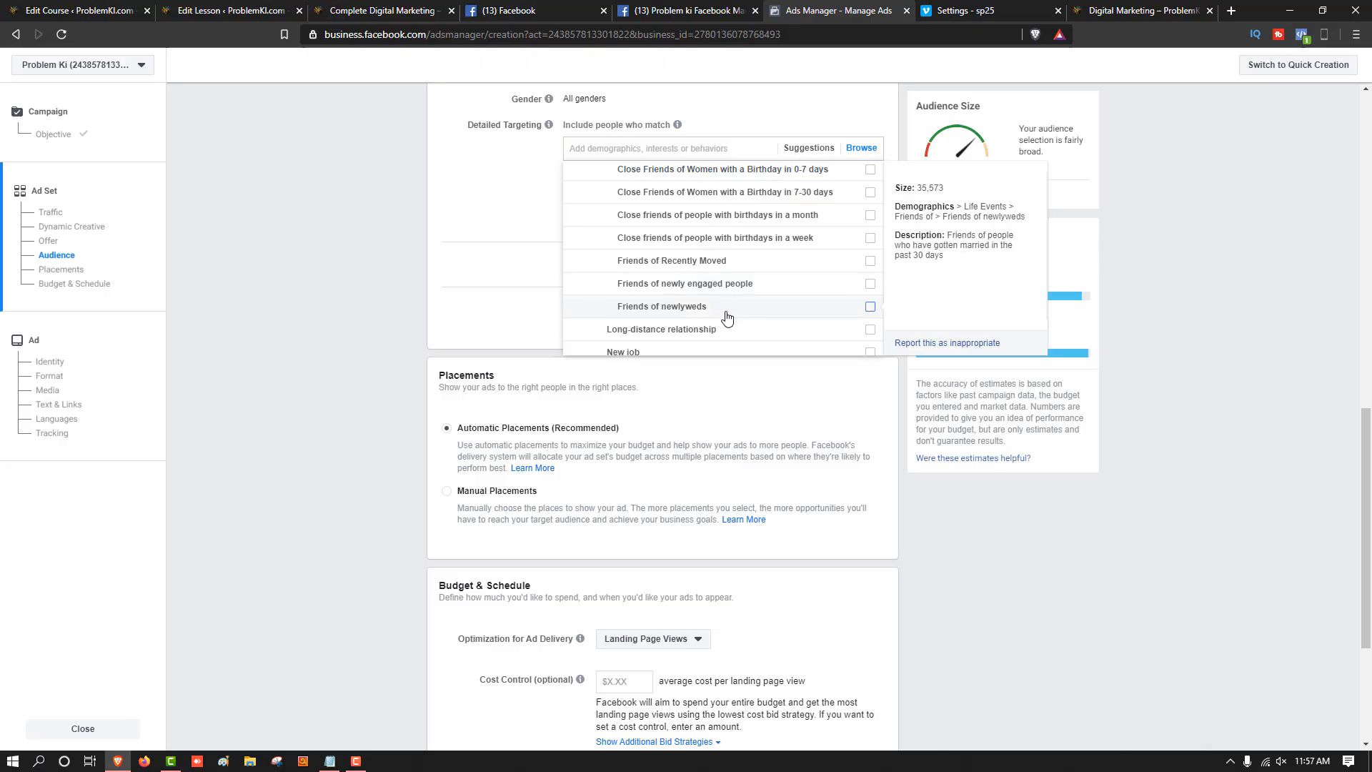
pyautogui.scroll(-1, 714, 300)
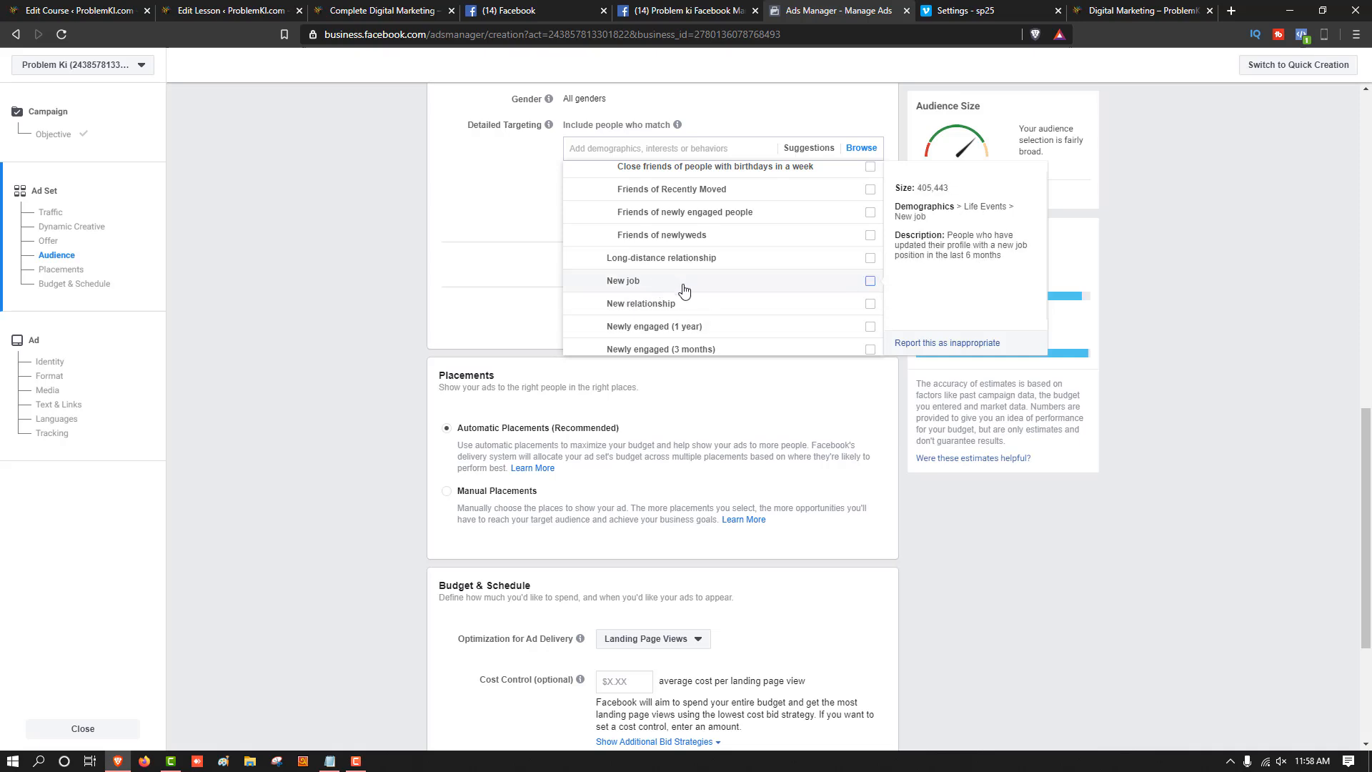
pyautogui.scroll(-1, 684, 289)
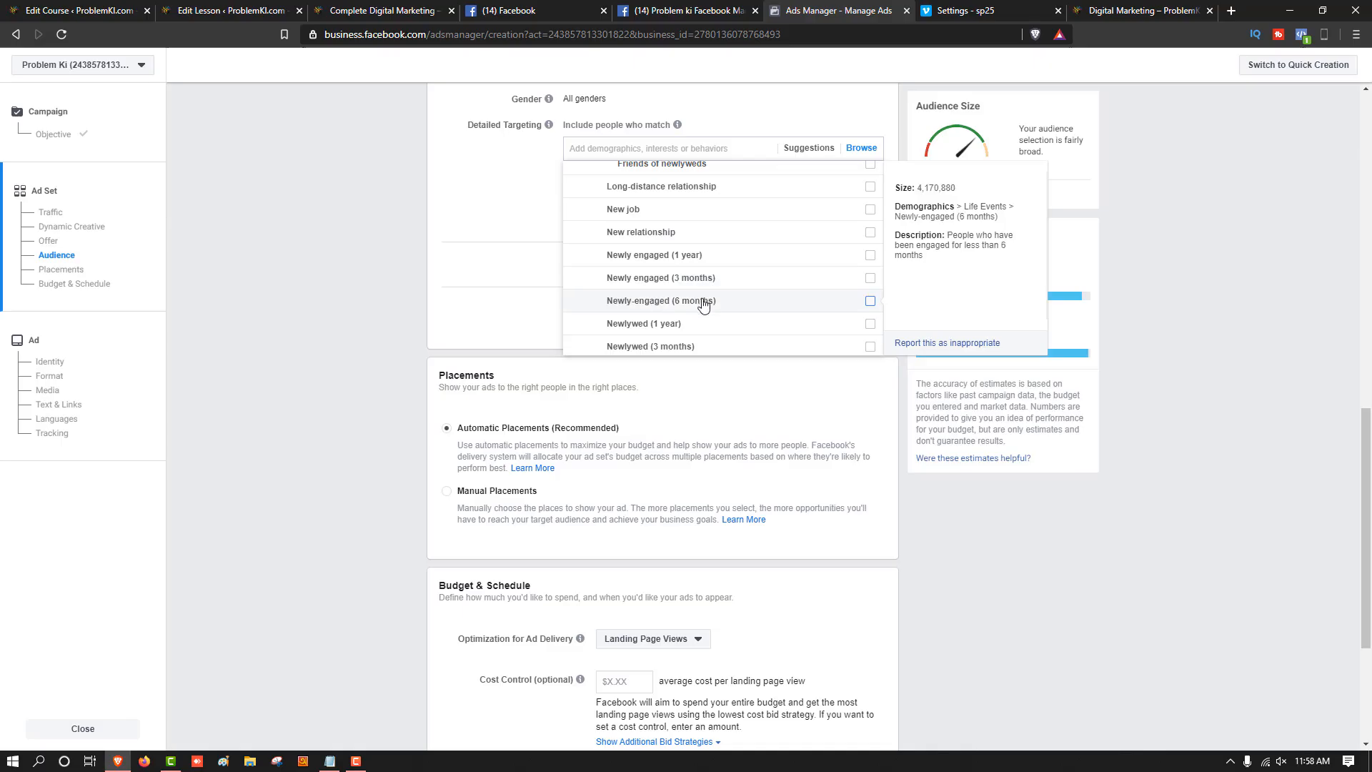
pyautogui.scroll(-1, 696, 286)
pyautogui.scroll(1, 710, 262)
pyautogui.scroll(-2, 722, 259)
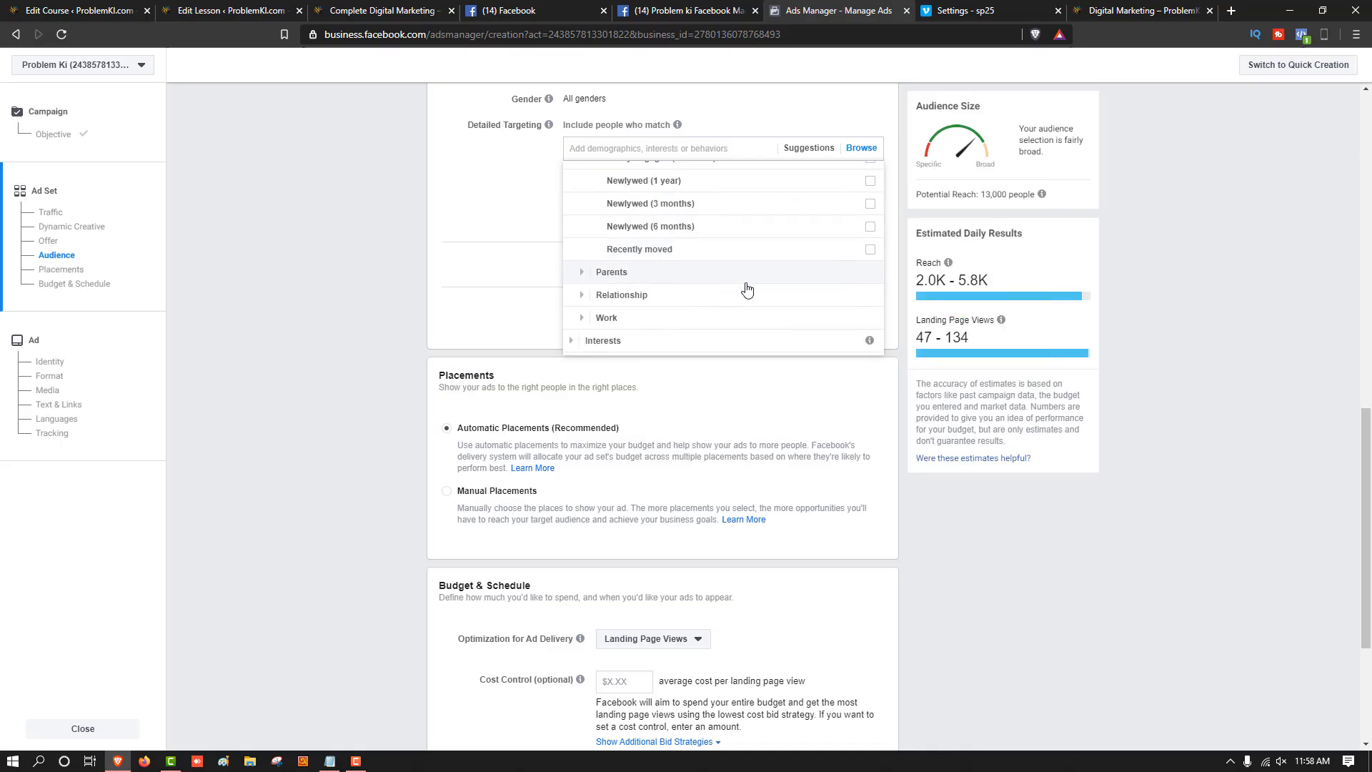
# Examine the All Parents options by children's age and the Relationship Status options in the demographics
pyautogui.click(583, 275)
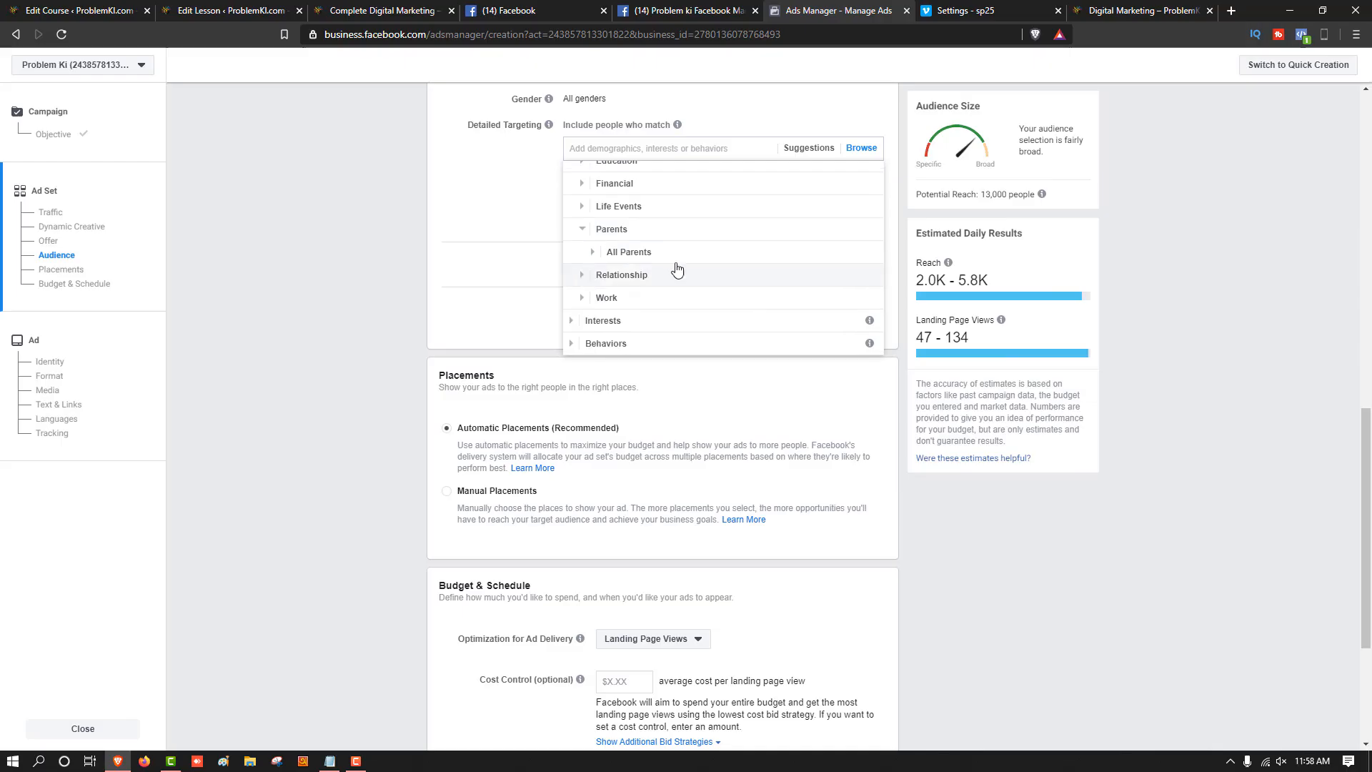
pyautogui.click(593, 251)
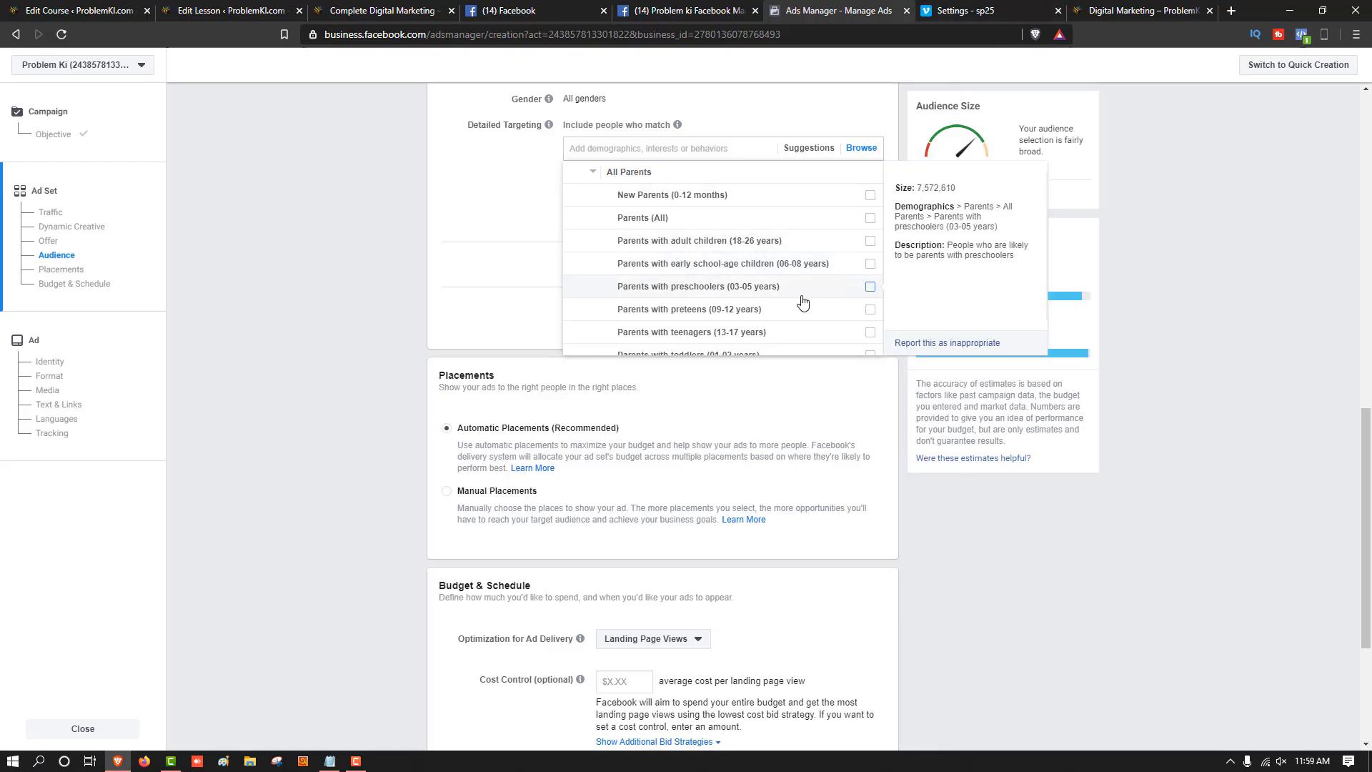
pyautogui.scroll(-1, 721, 318)
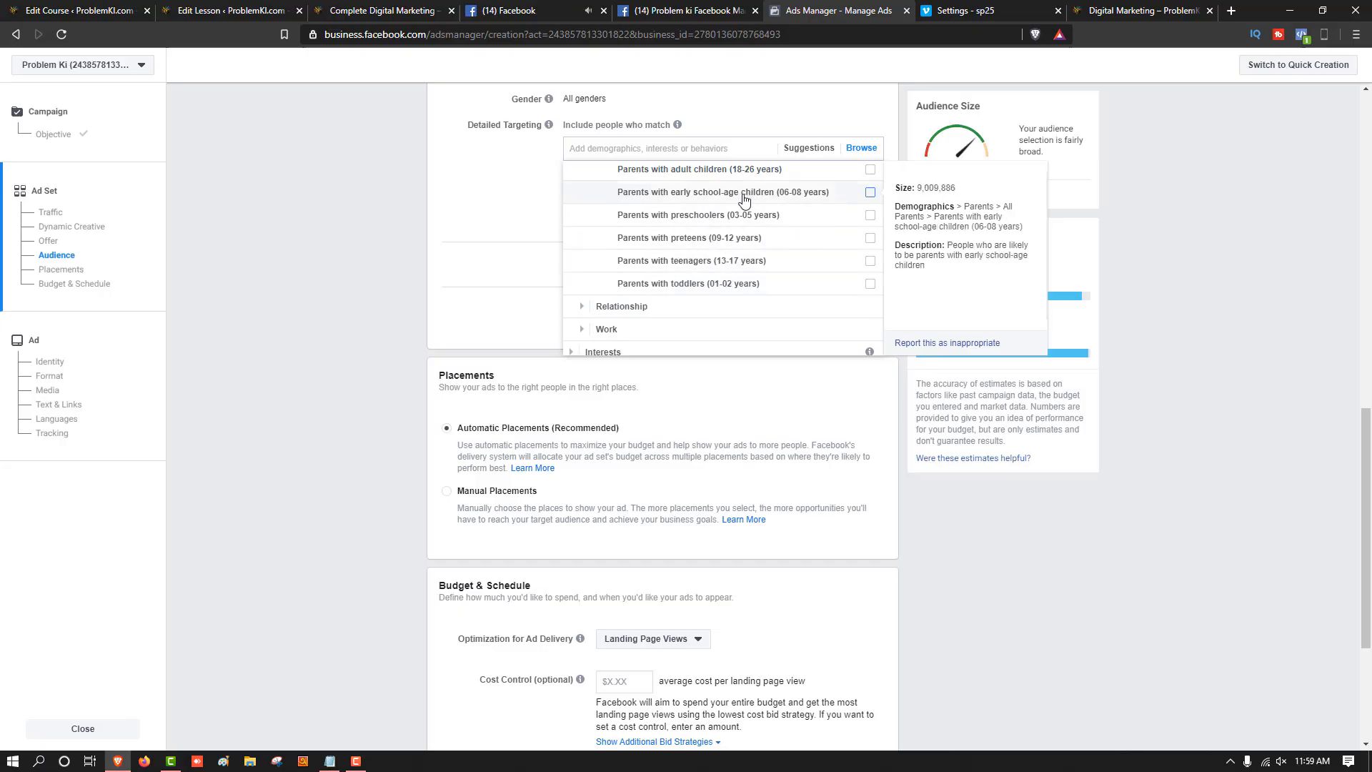
pyautogui.click(583, 306)
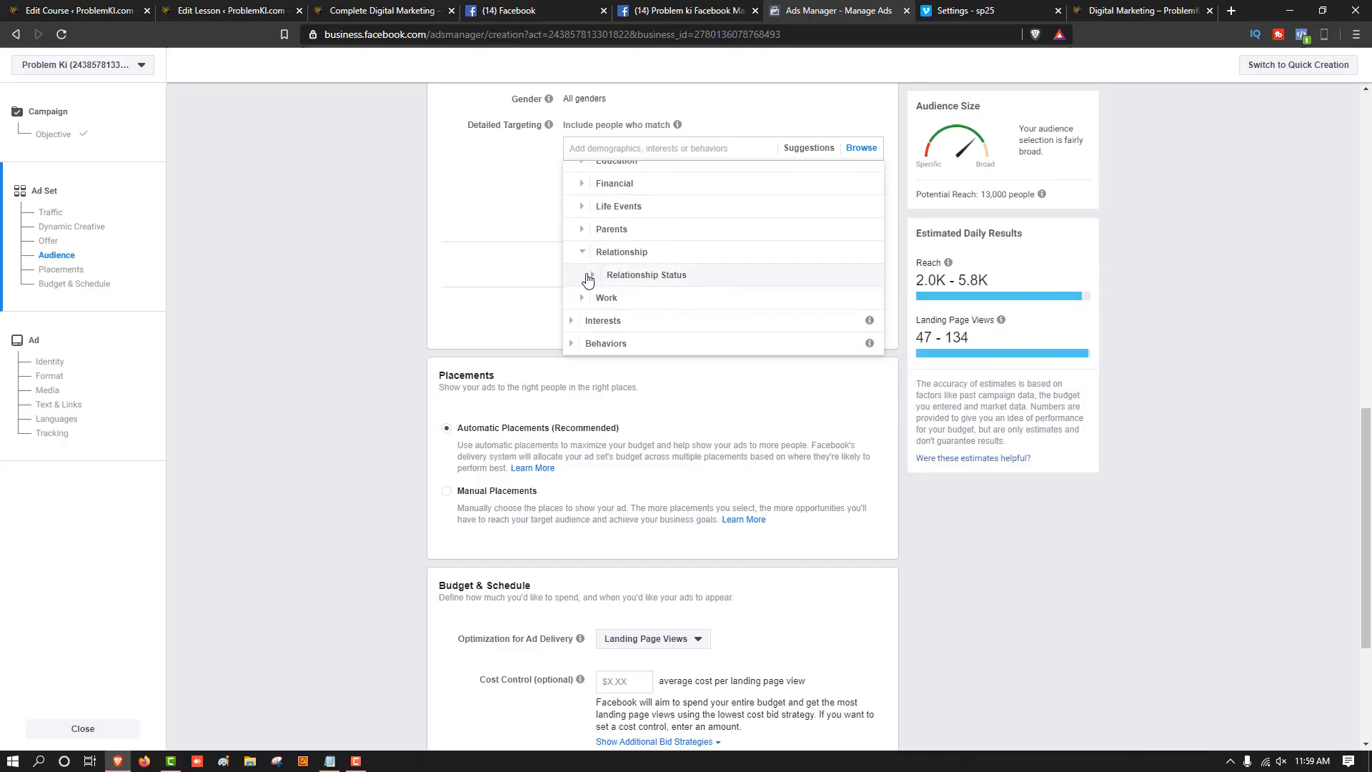
pyautogui.click(589, 275)
pyautogui.scroll(-2, 704, 300)
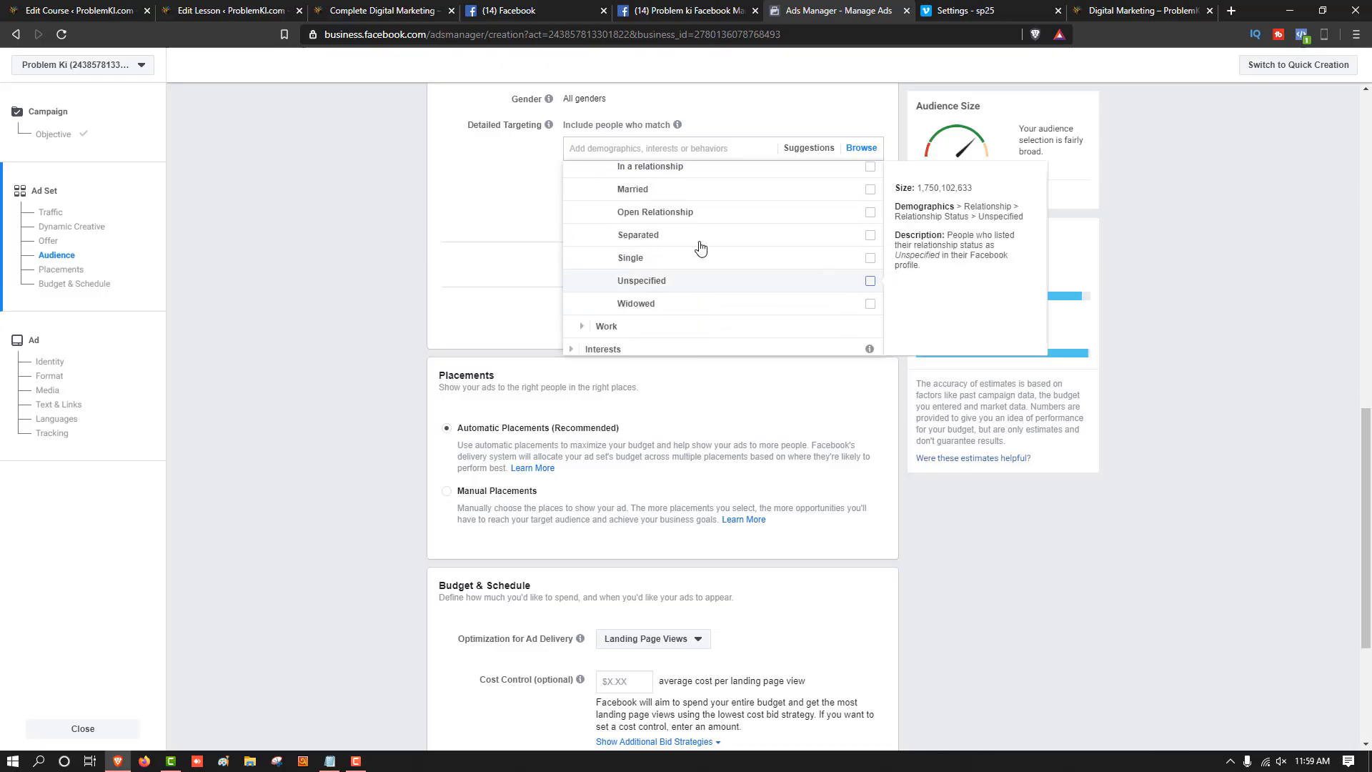
# Search the employers in the work demographics for "bank" and for "farmi"
pyautogui.click(587, 327)
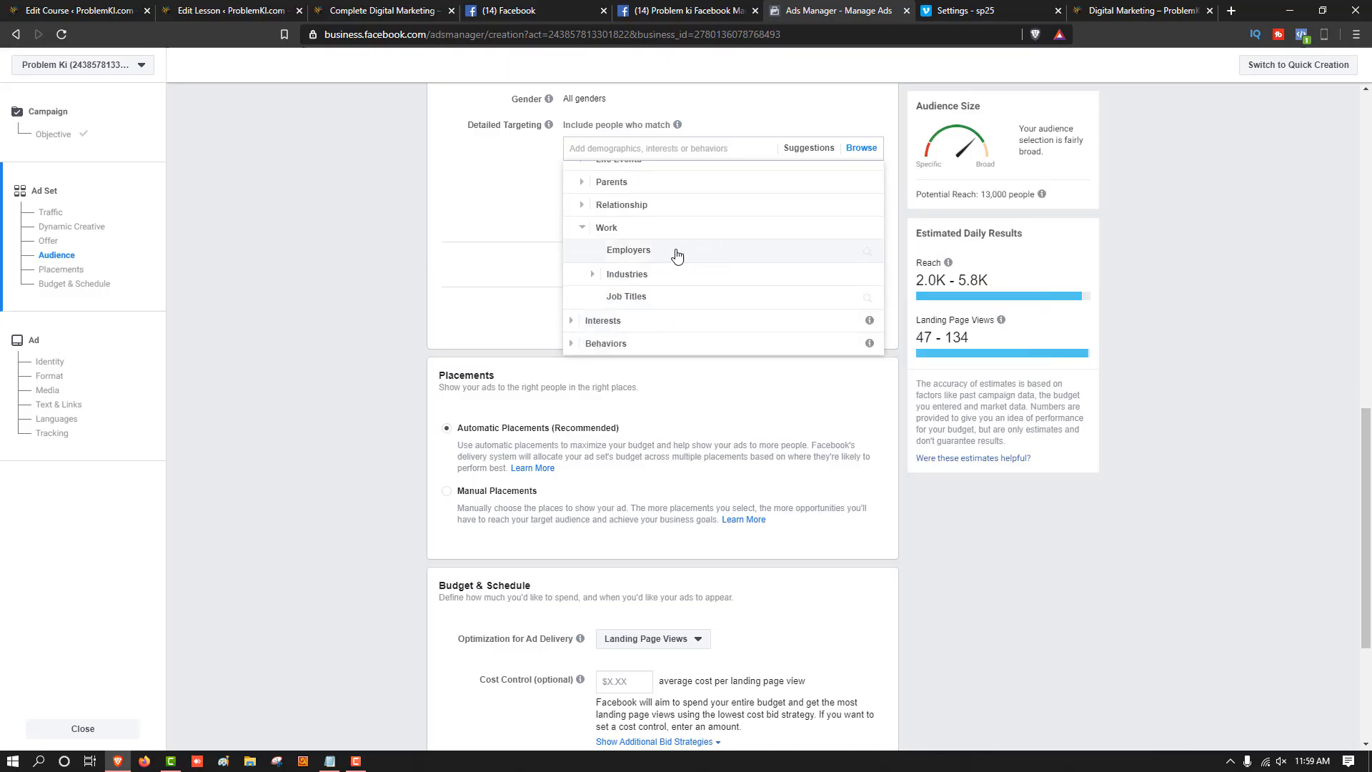
pyautogui.click(673, 251)
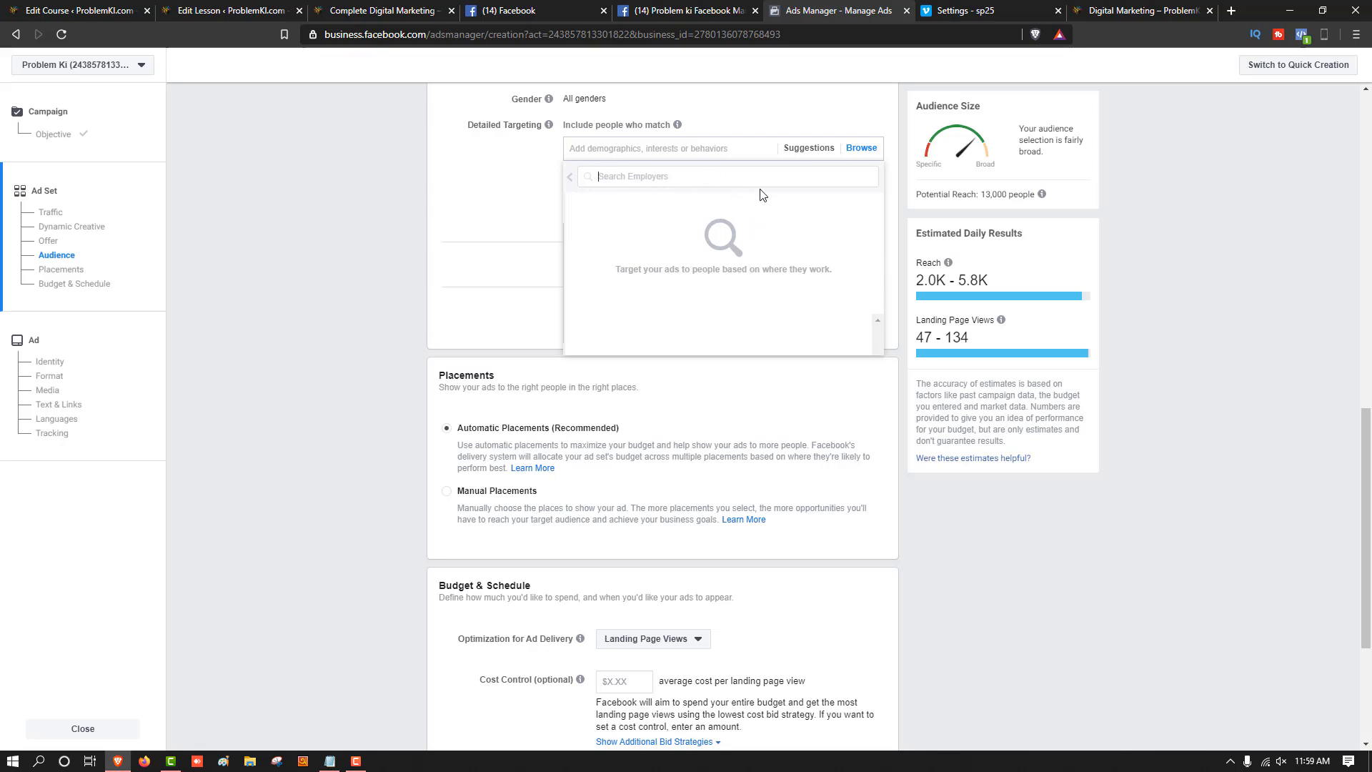
pyautogui.write('bank')
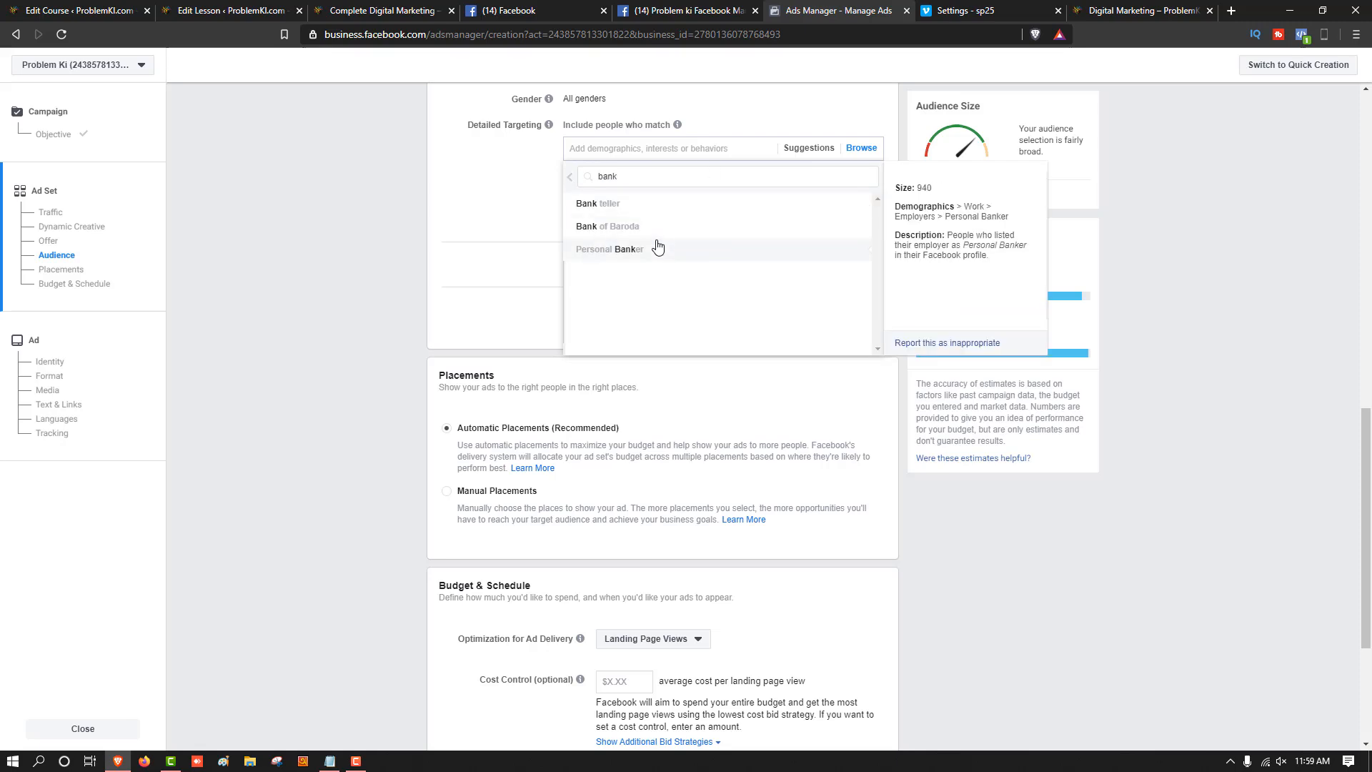
pyautogui.press('BackSpace')
pyautogui.press('BackSpace')
pyautogui.press('BackSpace')
pyautogui.write('farmi')
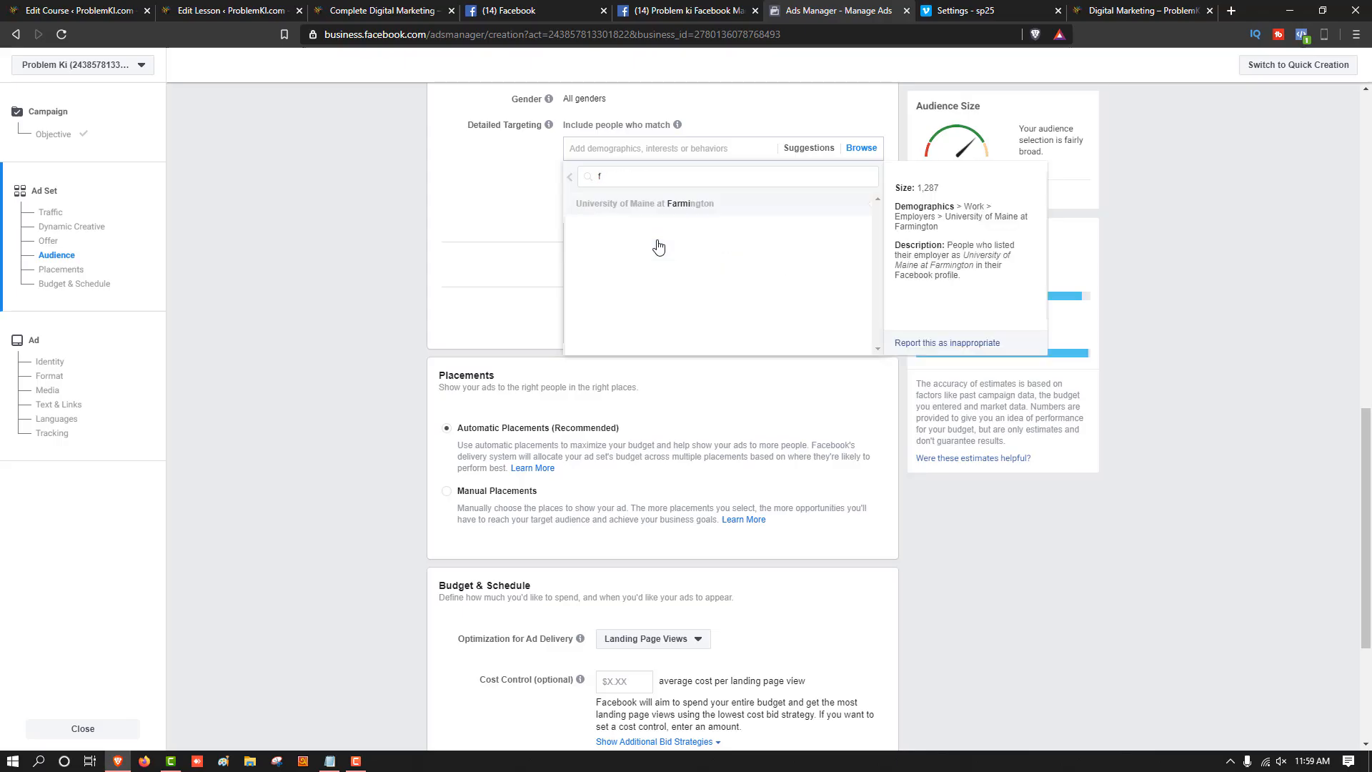
# Search the employers in the work demographics for "doctor" and for "teach", and clear the search
pyautogui.press('BackSpace')
pyautogui.write('doctor')
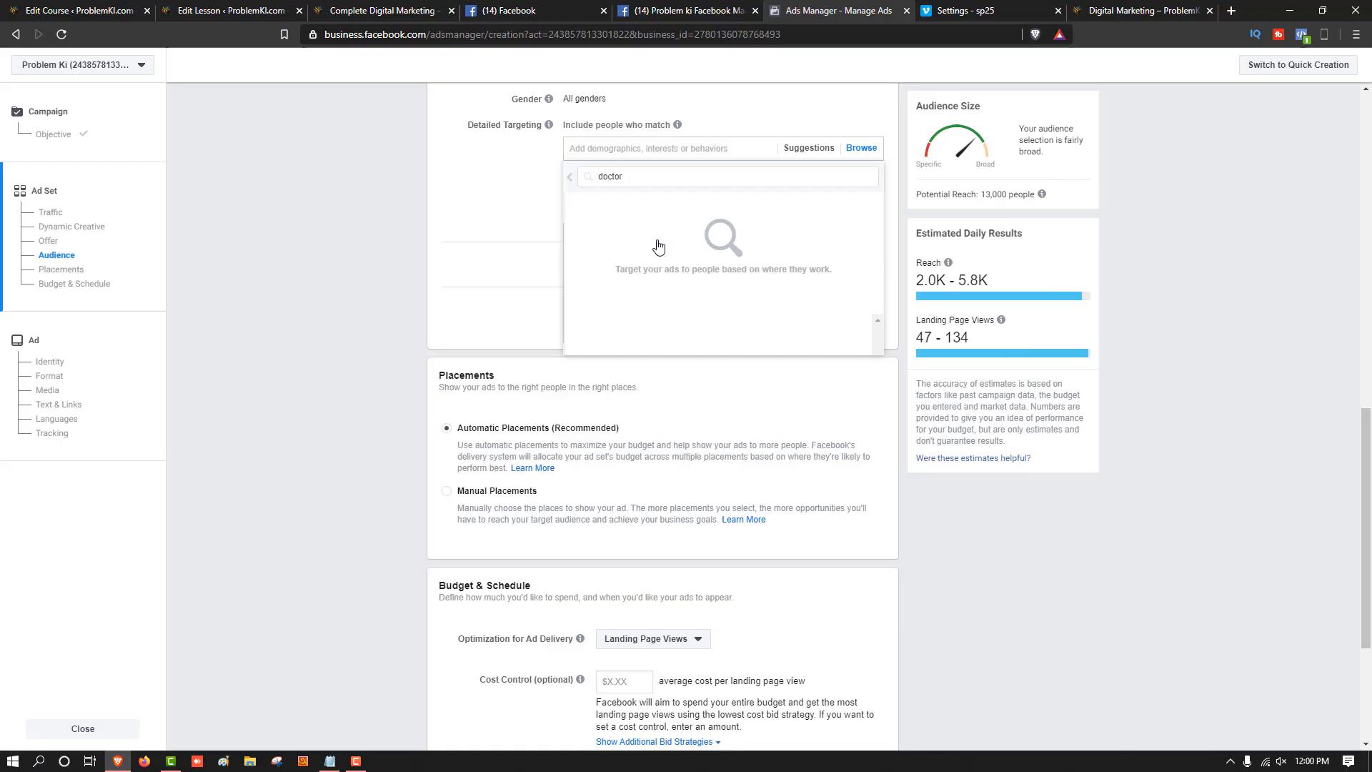
pyautogui.press('BackSpace')
pyautogui.write('teacher')
pyautogui.press('BackSpace')
pyautogui.write('teach')
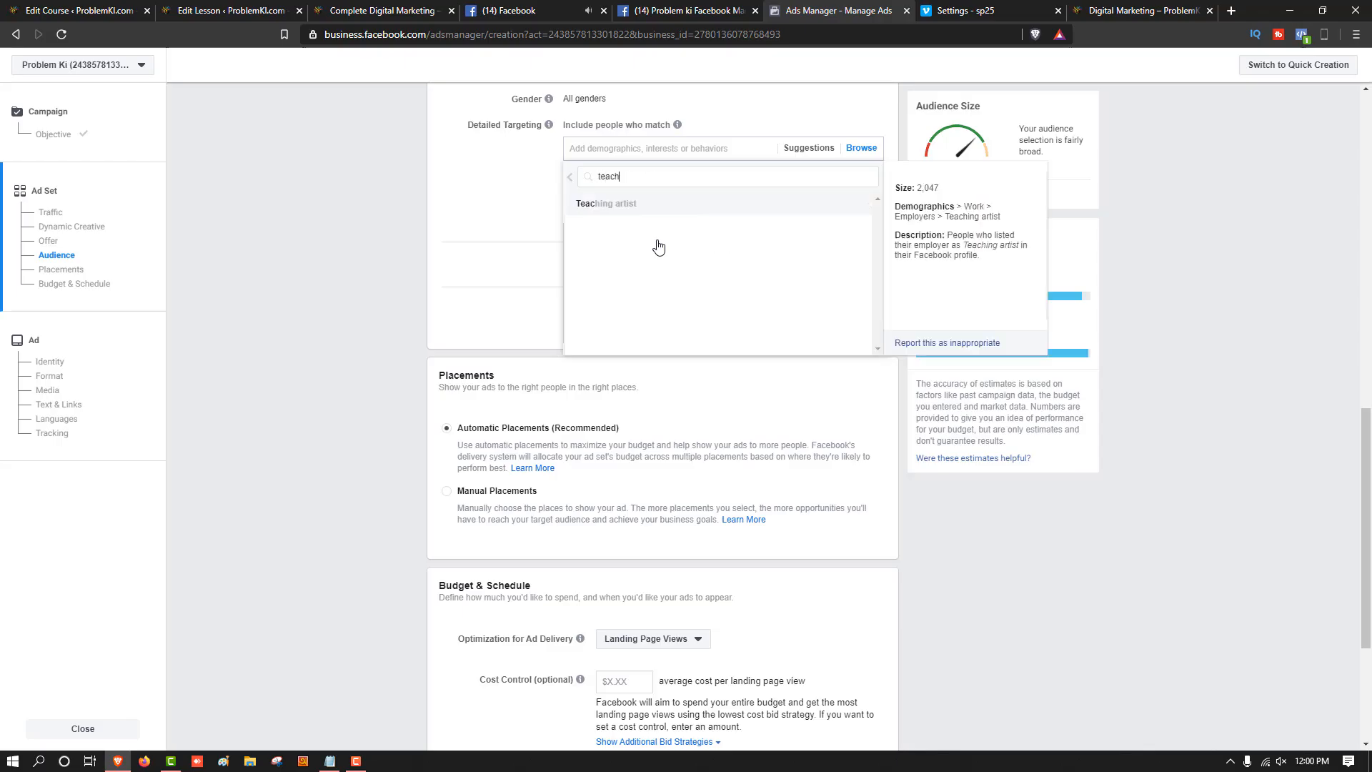
pyautogui.press('BackSpace')
pyautogui.press('BackSpace')
pyautogui.press('BackSpace')
pyautogui.press('BackSpace')
pyautogui.press('BackSpace')
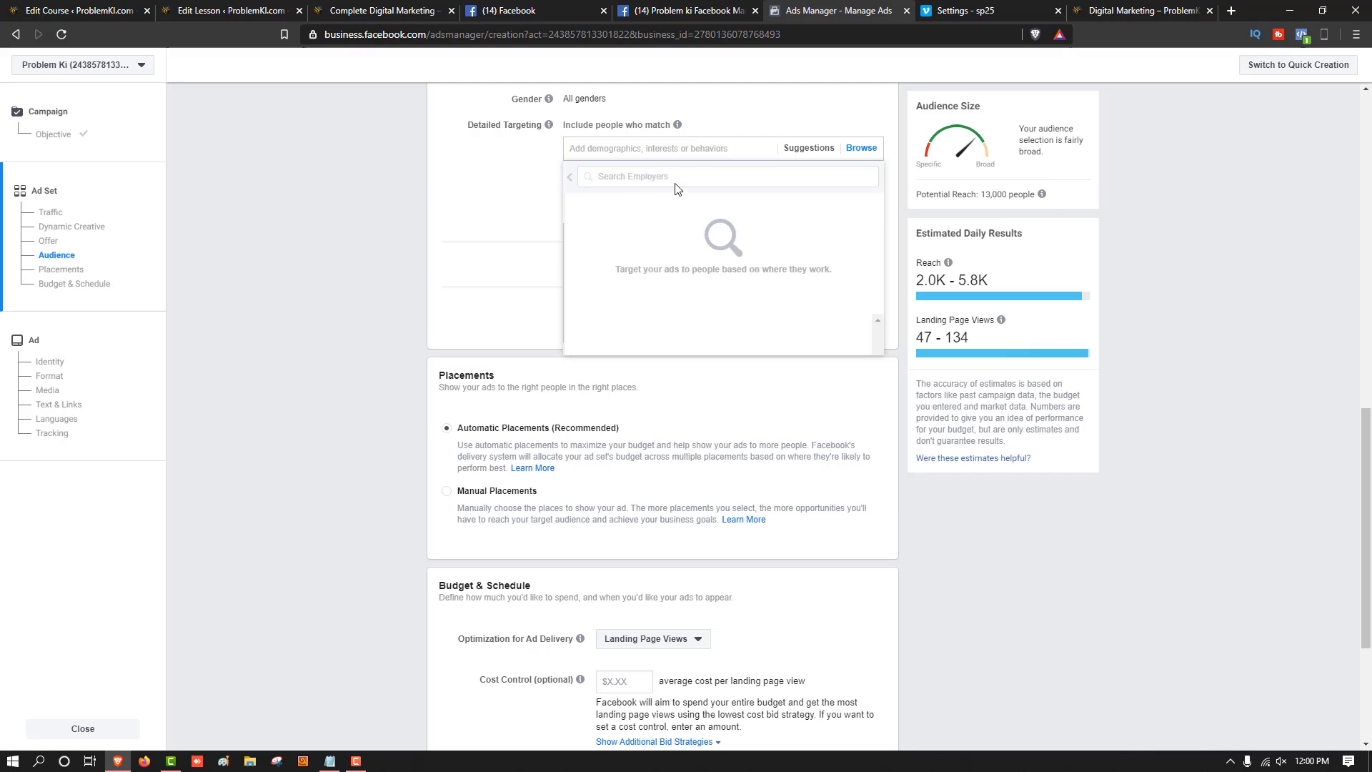
# Search the employers for "foun" and add Founder to the detailed targeting
pyautogui.write('c')
pyautogui.press('BackSpace')
pyautogui.press('BackSpace')
pyautogui.write('founer')
pyautogui.press('BackSpace')
pyautogui.press('BackSpace')
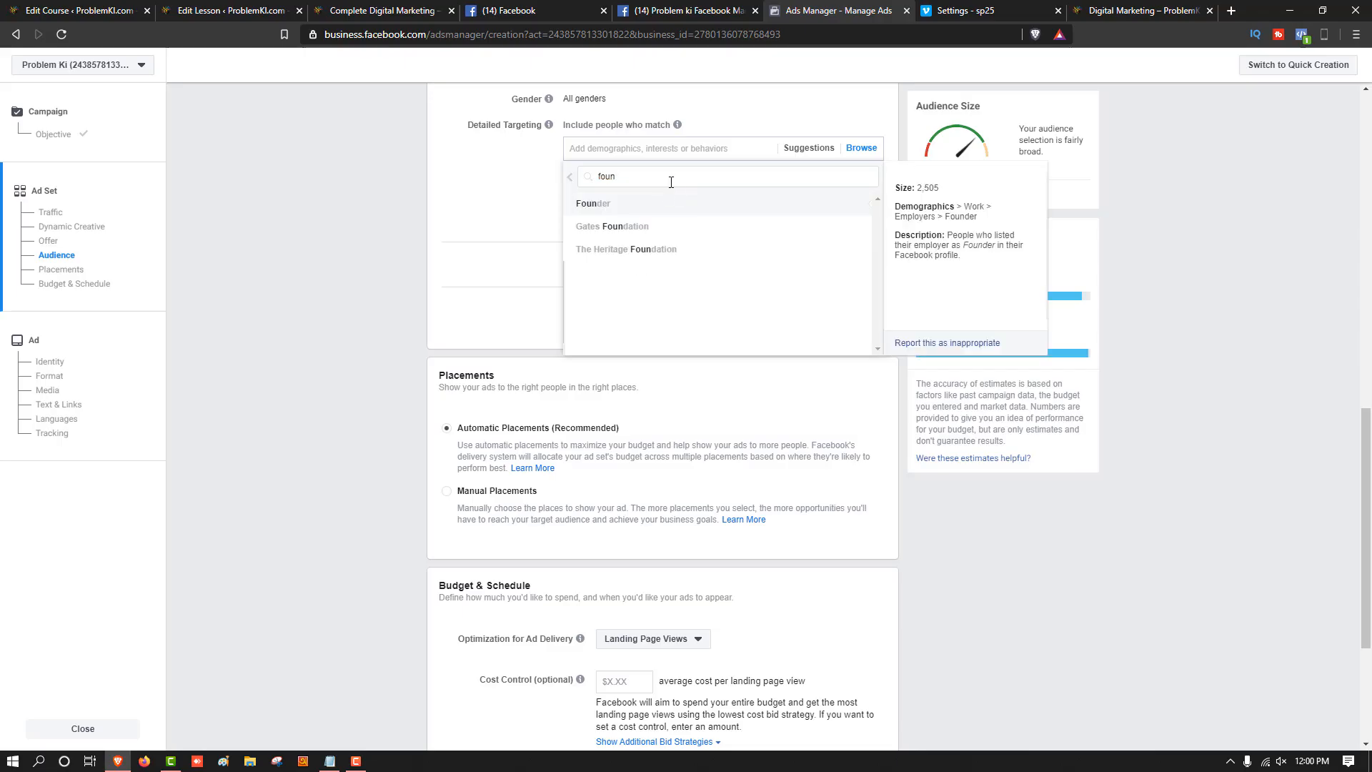
pyautogui.click(643, 215)
# Review the suggested targeting options related to the Founder employer, from owner and director job titles to business interests and behaviors
pyautogui.click(805, 199)
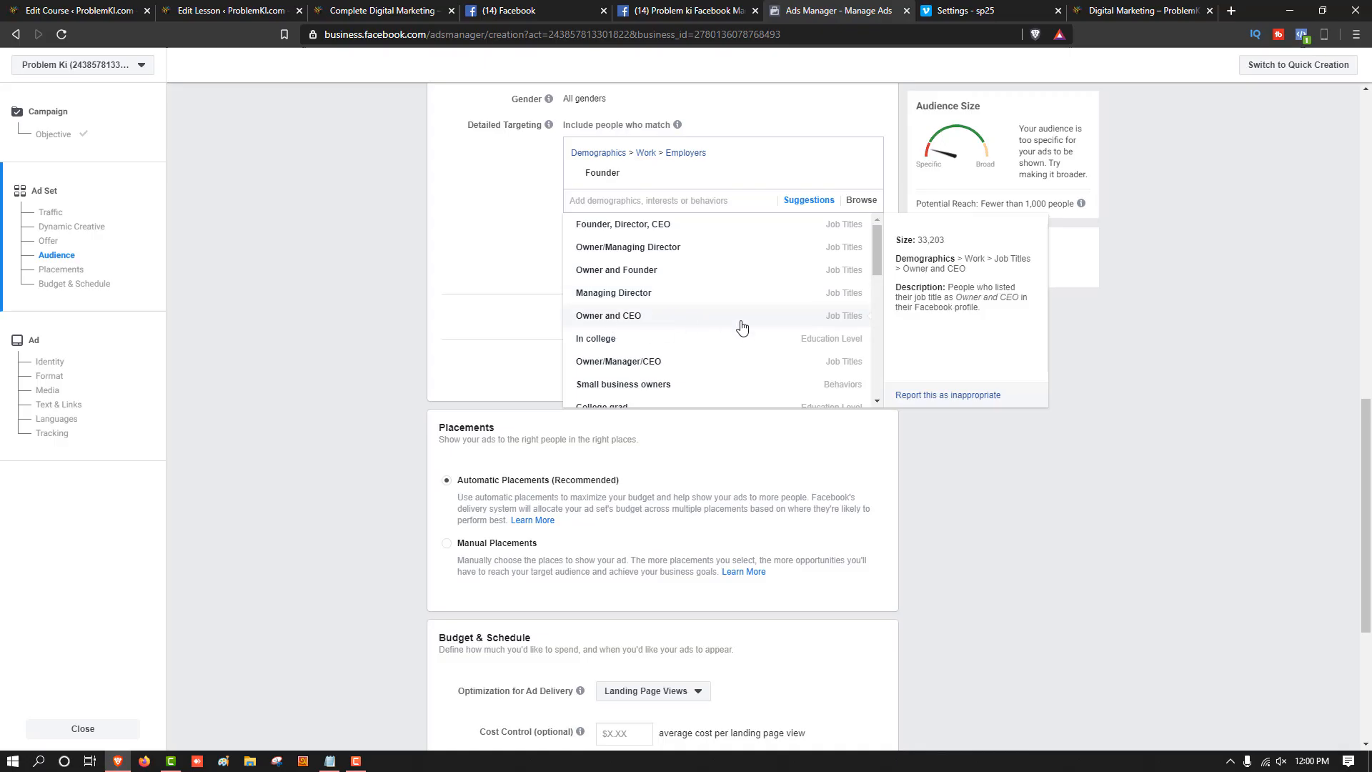
pyautogui.scroll(-3, 643, 250)
pyautogui.scroll(3, 621, 357)
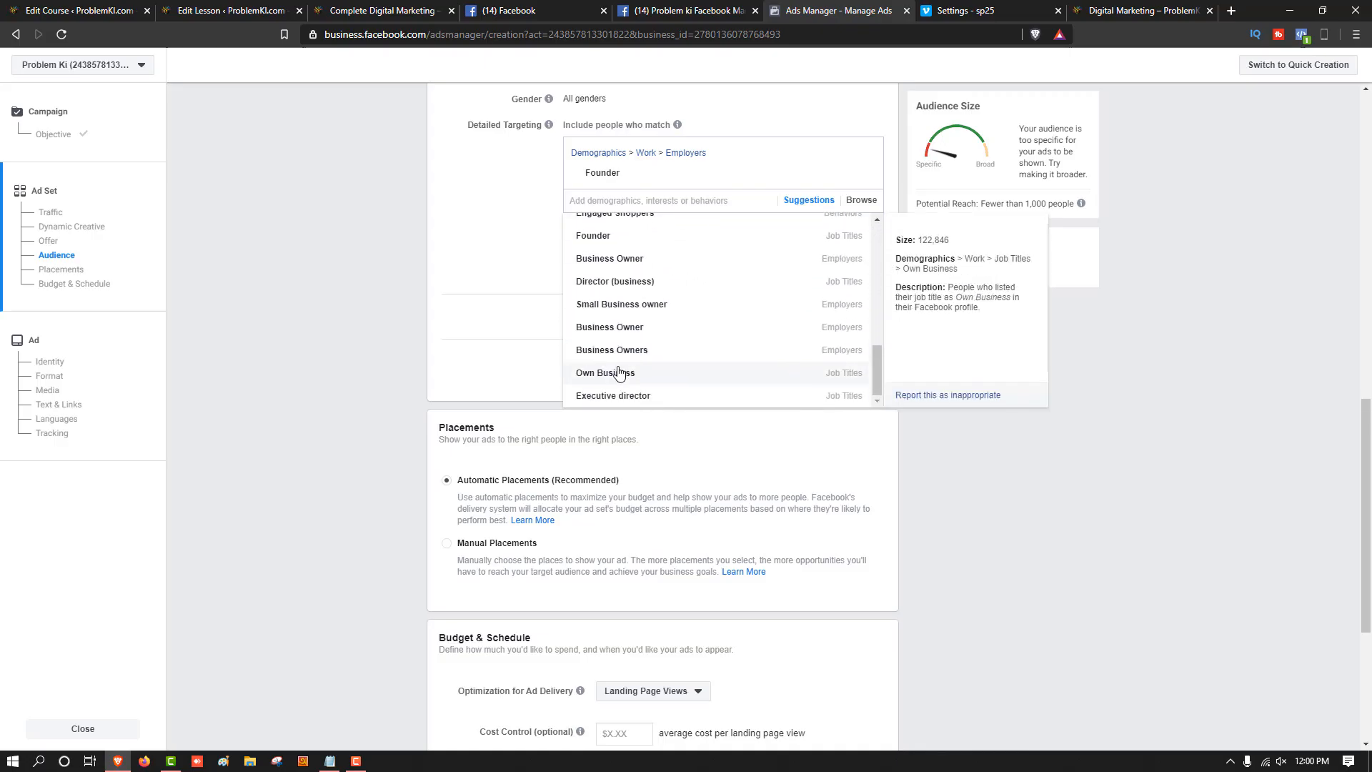
pyautogui.scroll(1, 622, 374)
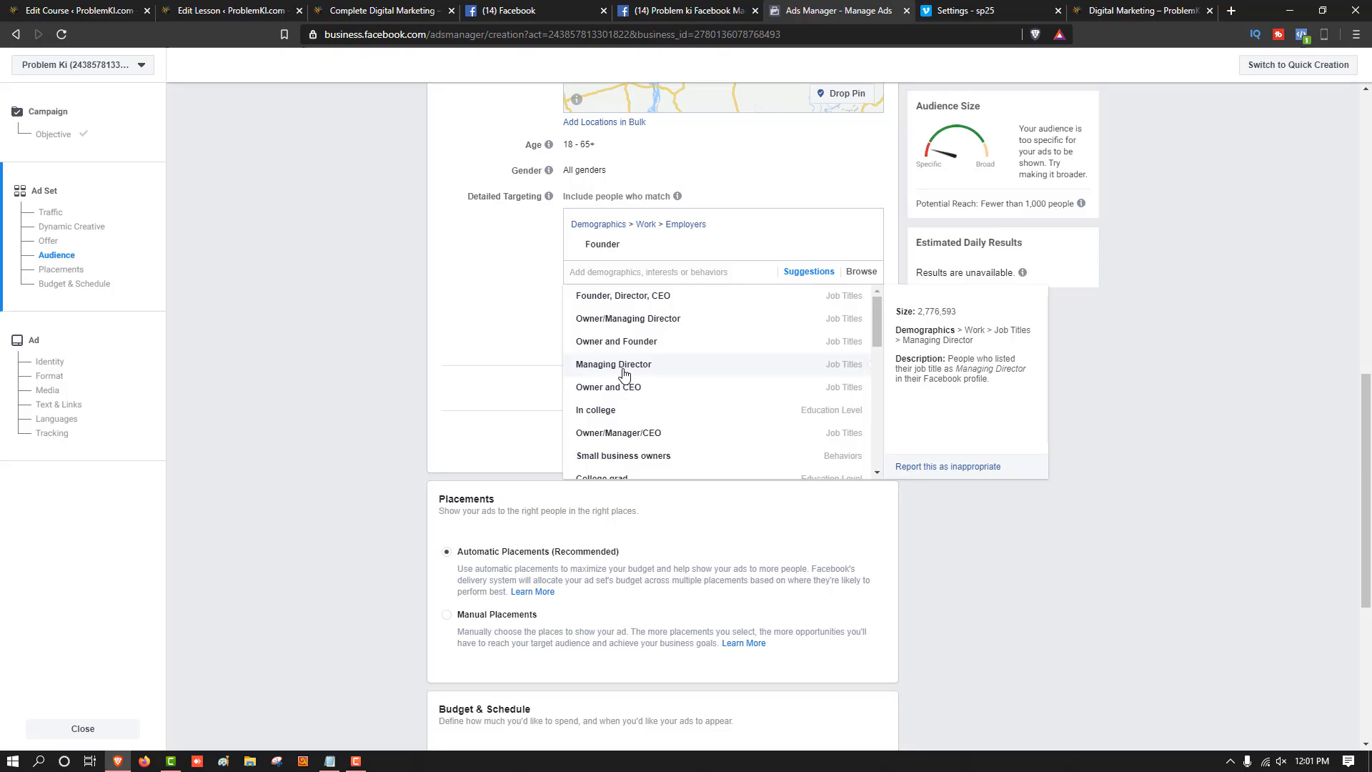
pyautogui.scroll(-2, 623, 373)
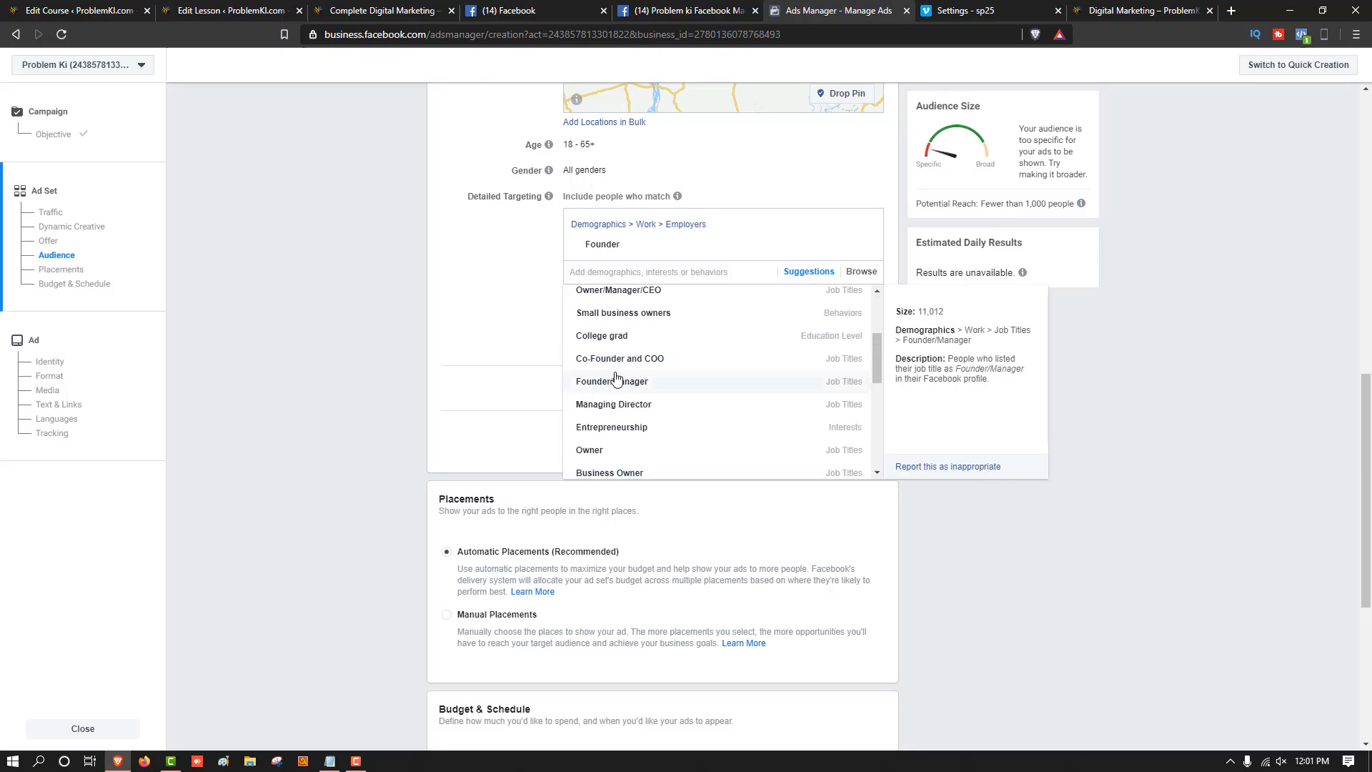
pyautogui.scroll(-3, 624, 417)
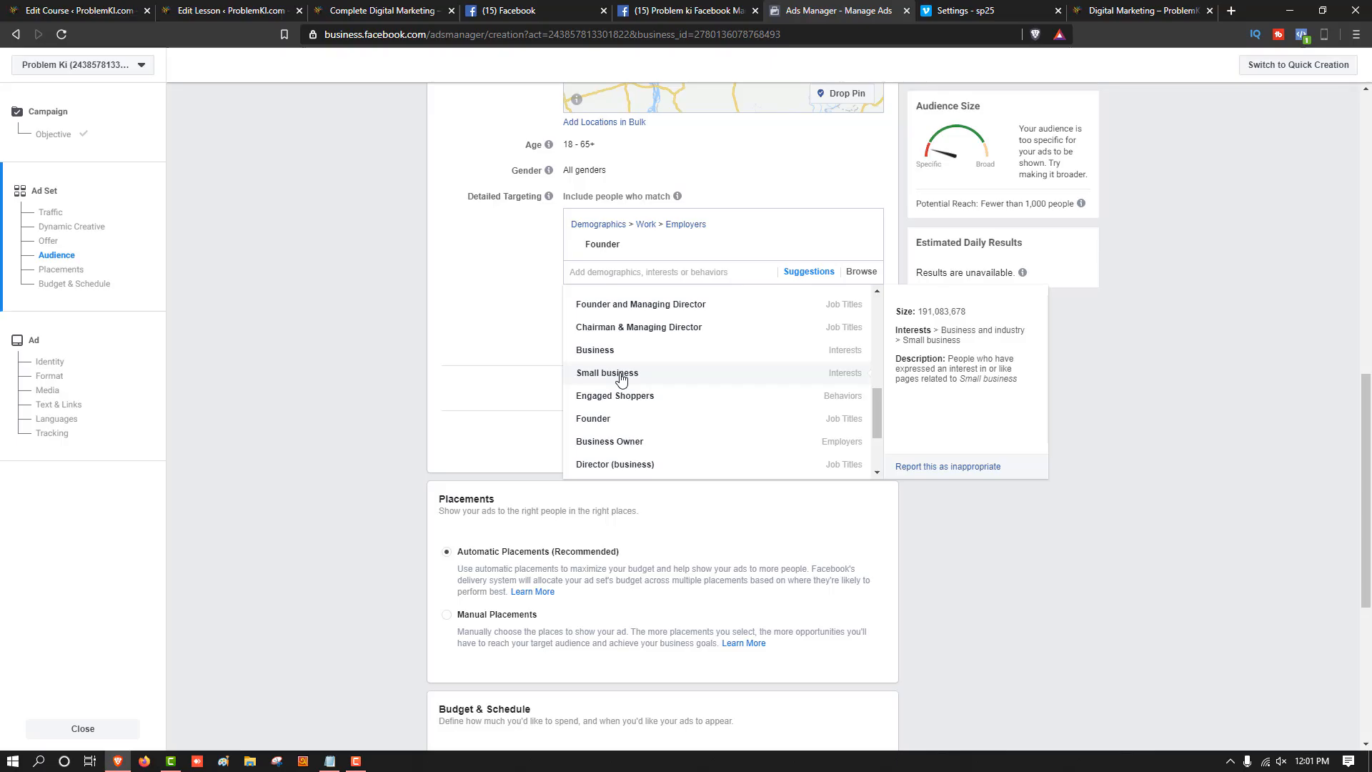
pyautogui.scroll(-3, 622, 375)
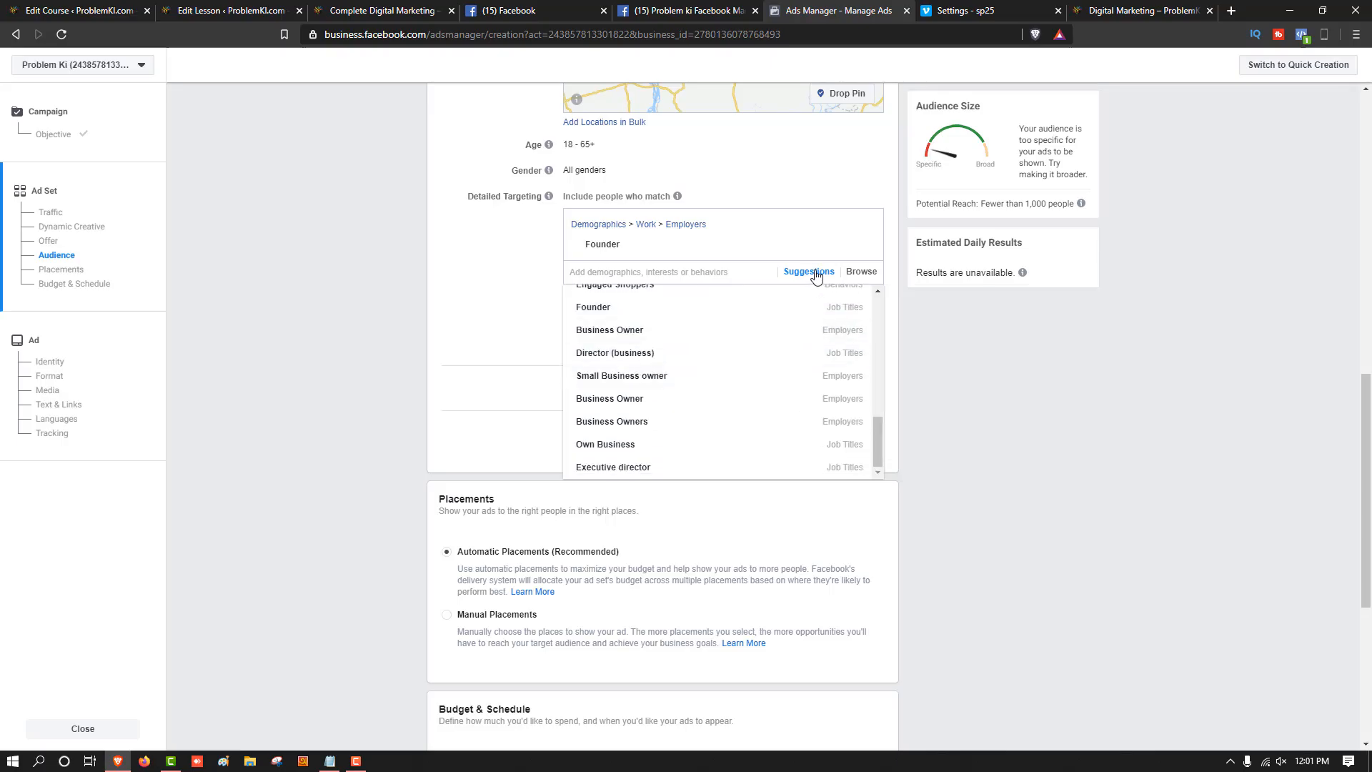
# Examine the Industries options in the work demographics, from Administrative Services to Veterans (US)
pyautogui.click(861, 272)
pyautogui.click(571, 295)
pyautogui.click(614, 421)
pyautogui.scroll(-1, 621, 400)
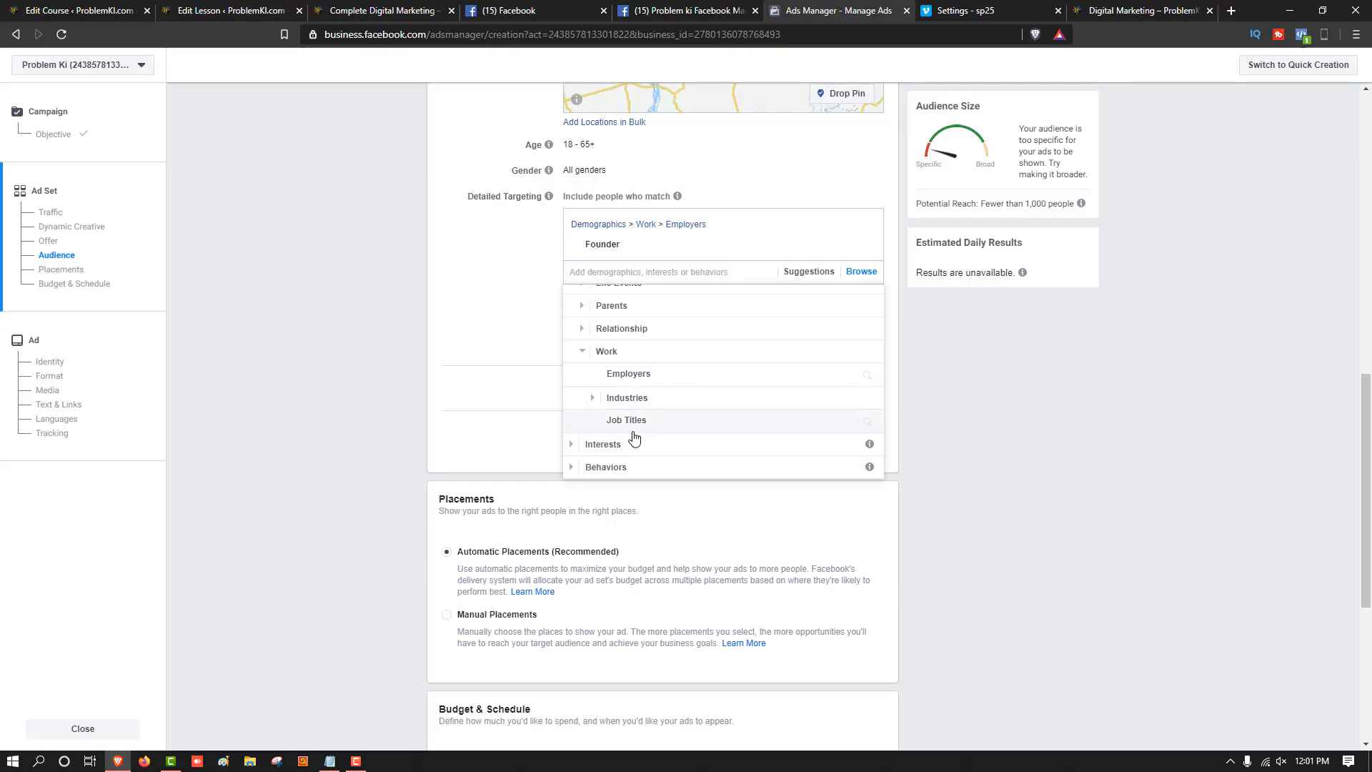
pyautogui.click(597, 401)
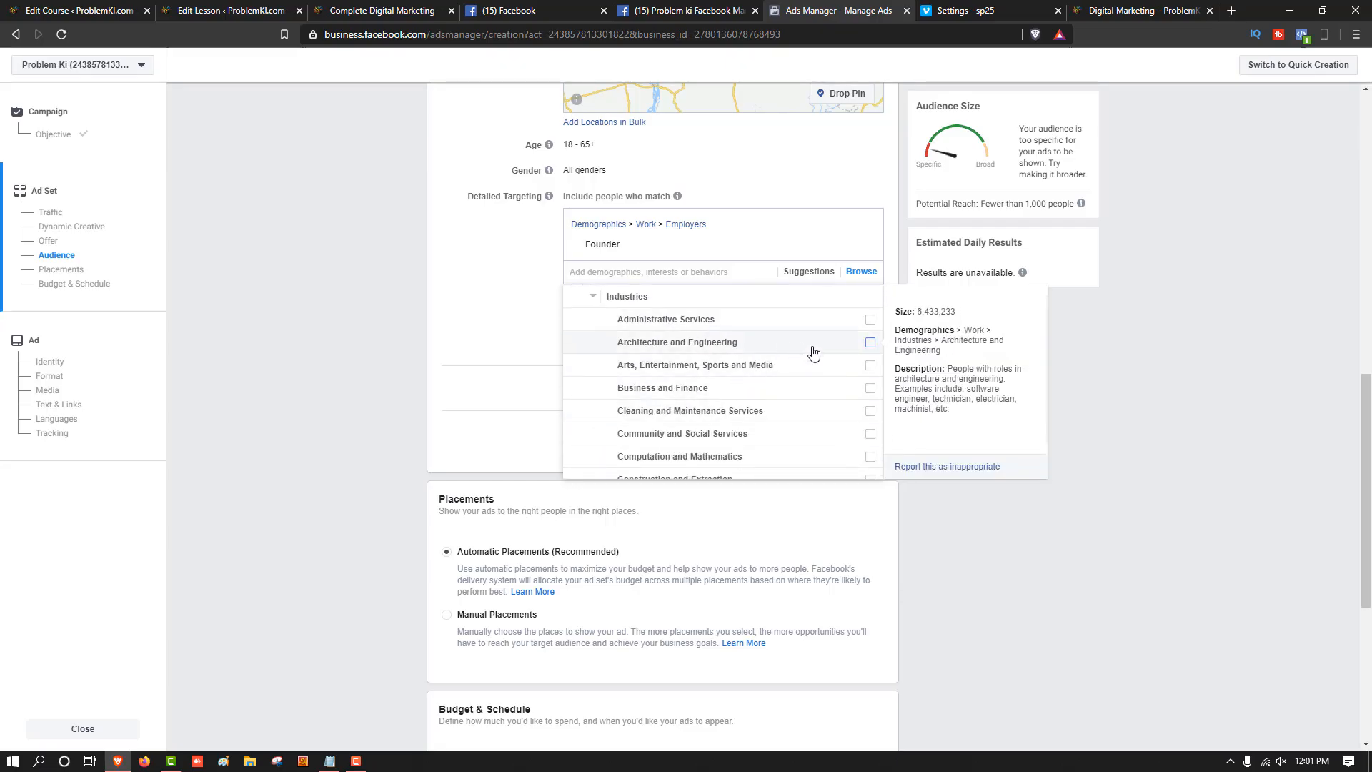
pyautogui.scroll(-1, 710, 400)
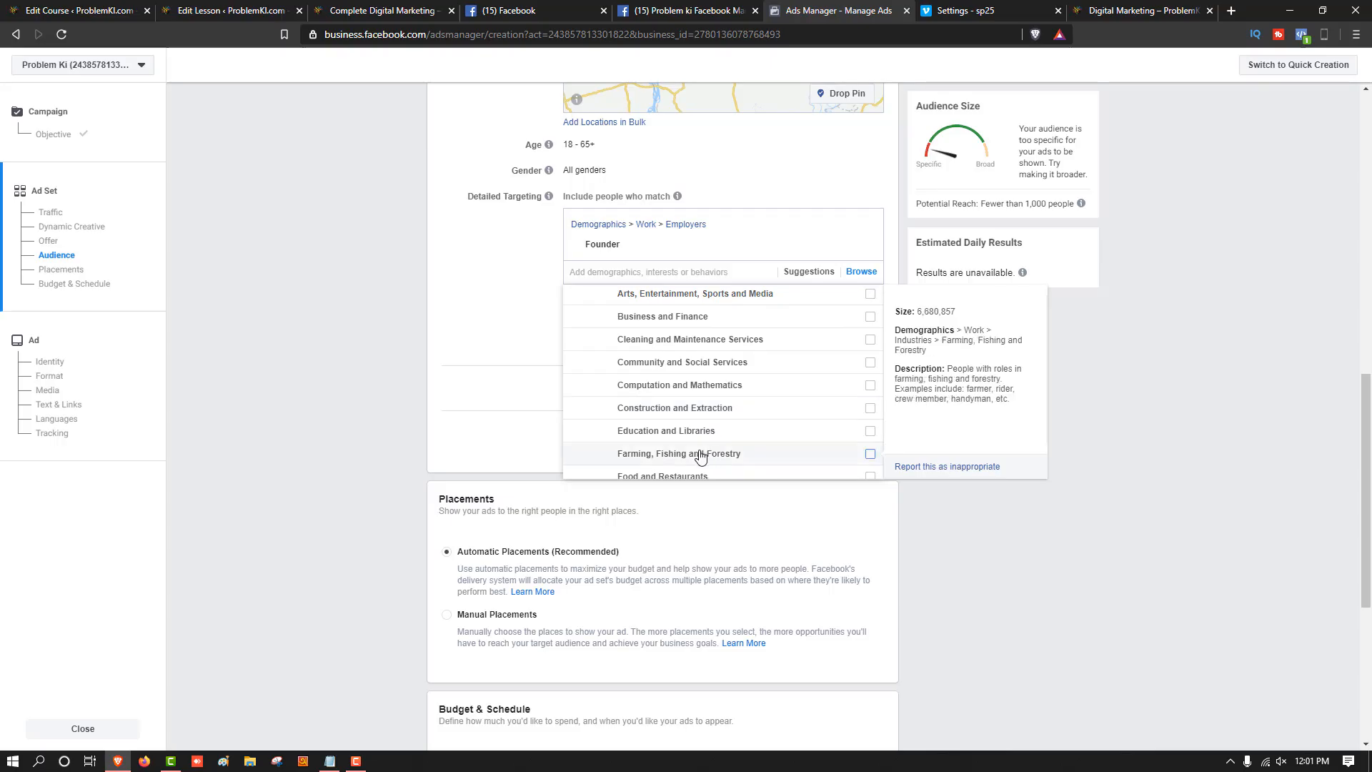
pyautogui.click(357, 763)
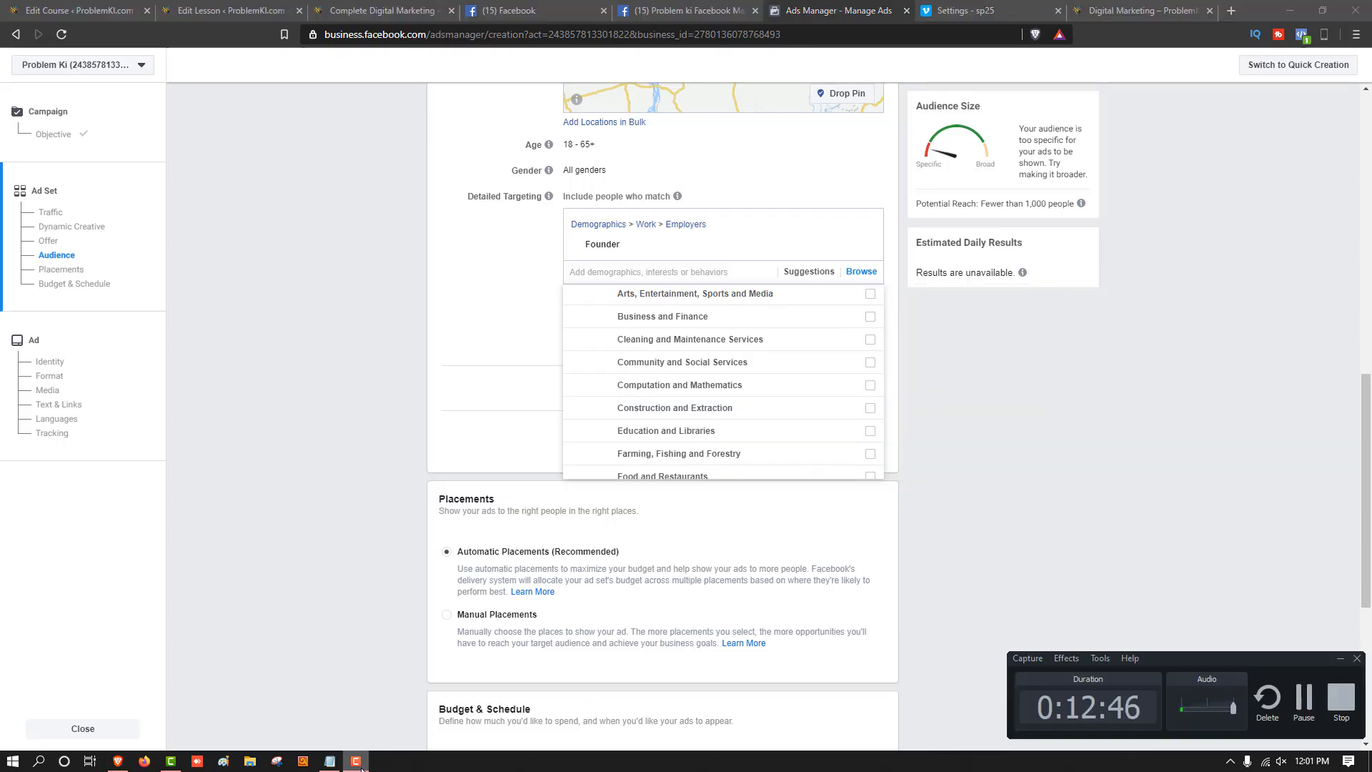
pyautogui.click(357, 763)
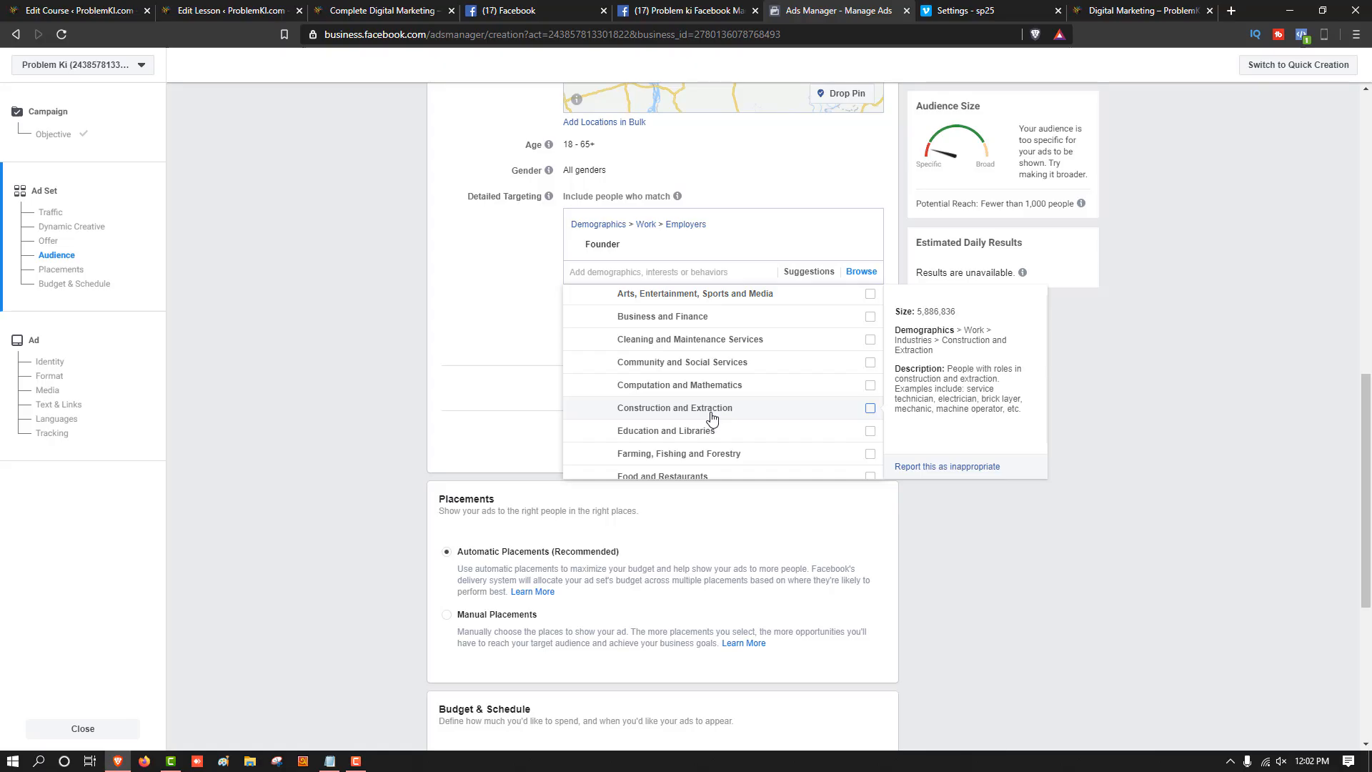
pyautogui.scroll(-5, 707, 428)
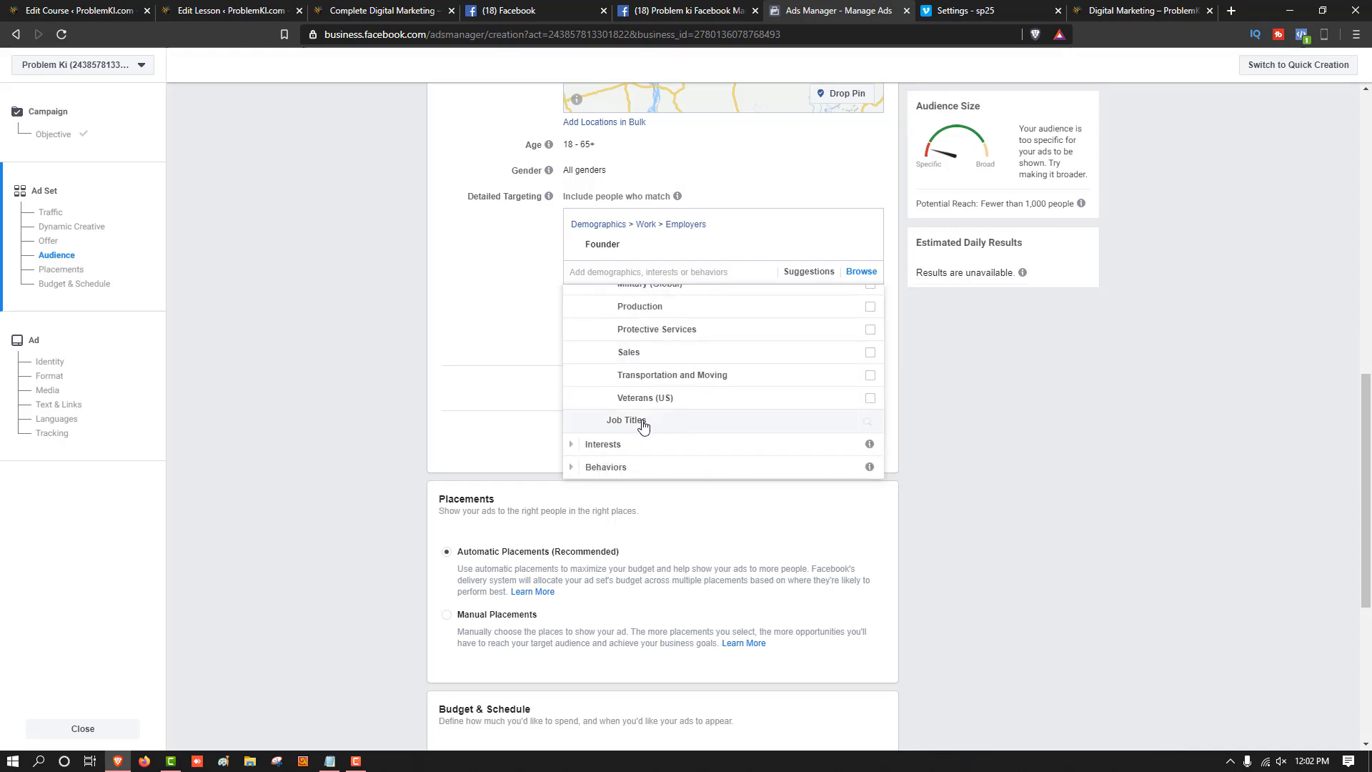
# Search the job titles in the work demographics for "employment" and close the targeting list
pyautogui.click(640, 426)
pyautogui.click(686, 299)
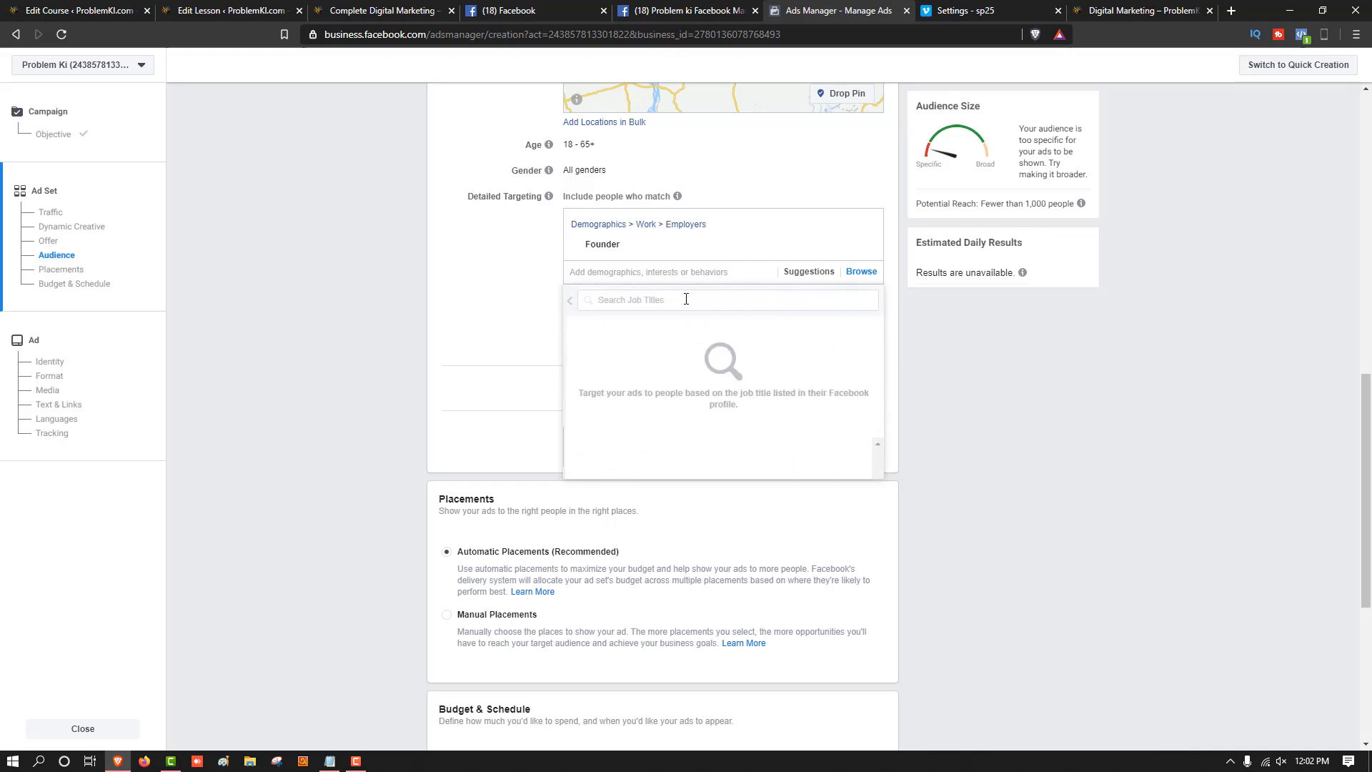
pyautogui.write('employment')
pyautogui.click(550, 332)
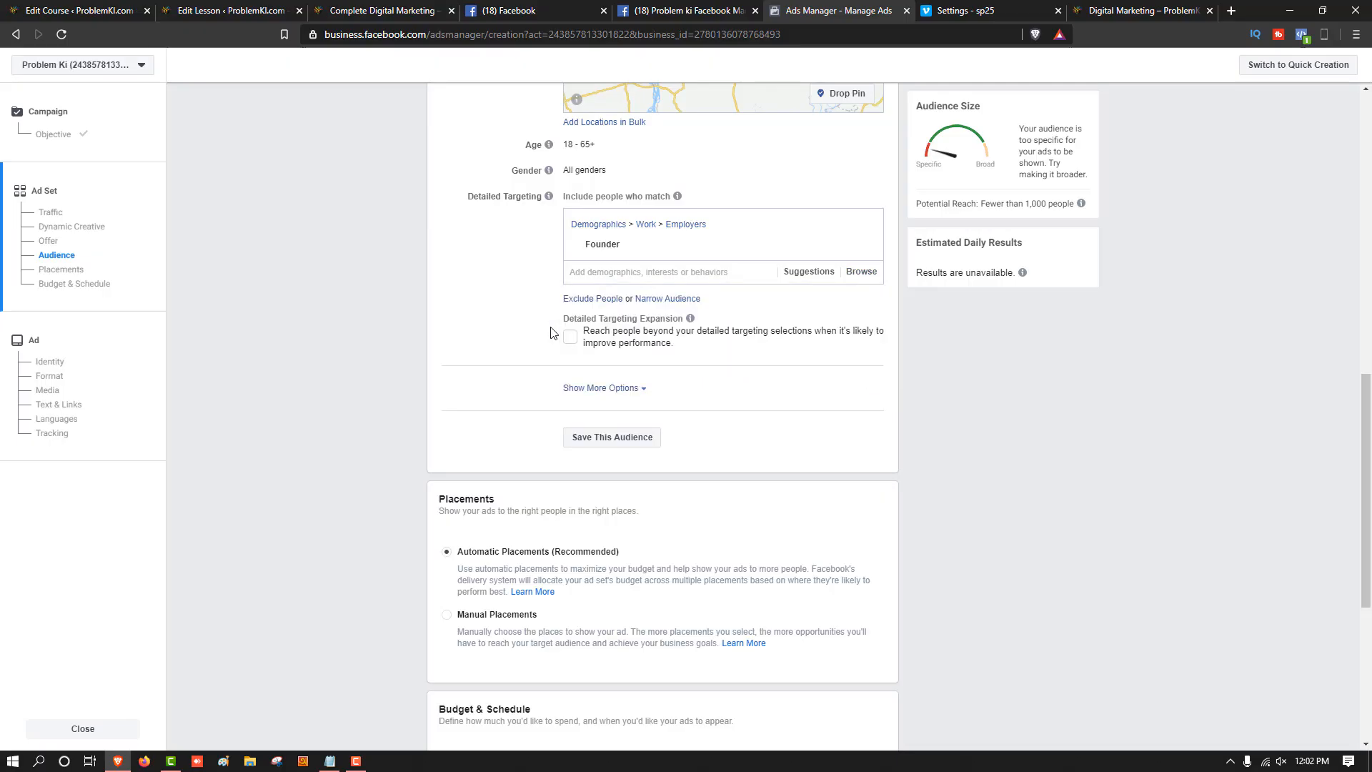
# Reopen the job titles in the work demographics and search them for "ceo"
pyautogui.click(862, 272)
pyautogui.click(577, 303)
pyautogui.click(581, 430)
pyautogui.click(604, 427)
pyautogui.write('ceo')
pyautogui.press('BackSpace')
pyautogui.press('BackSpace')
pyautogui.press('BackSpace')
# Search the job titles for "founder" and clear the search text
pyautogui.write('founer')
pyautogui.press('BackSpace')
pyautogui.press('BackSpace')
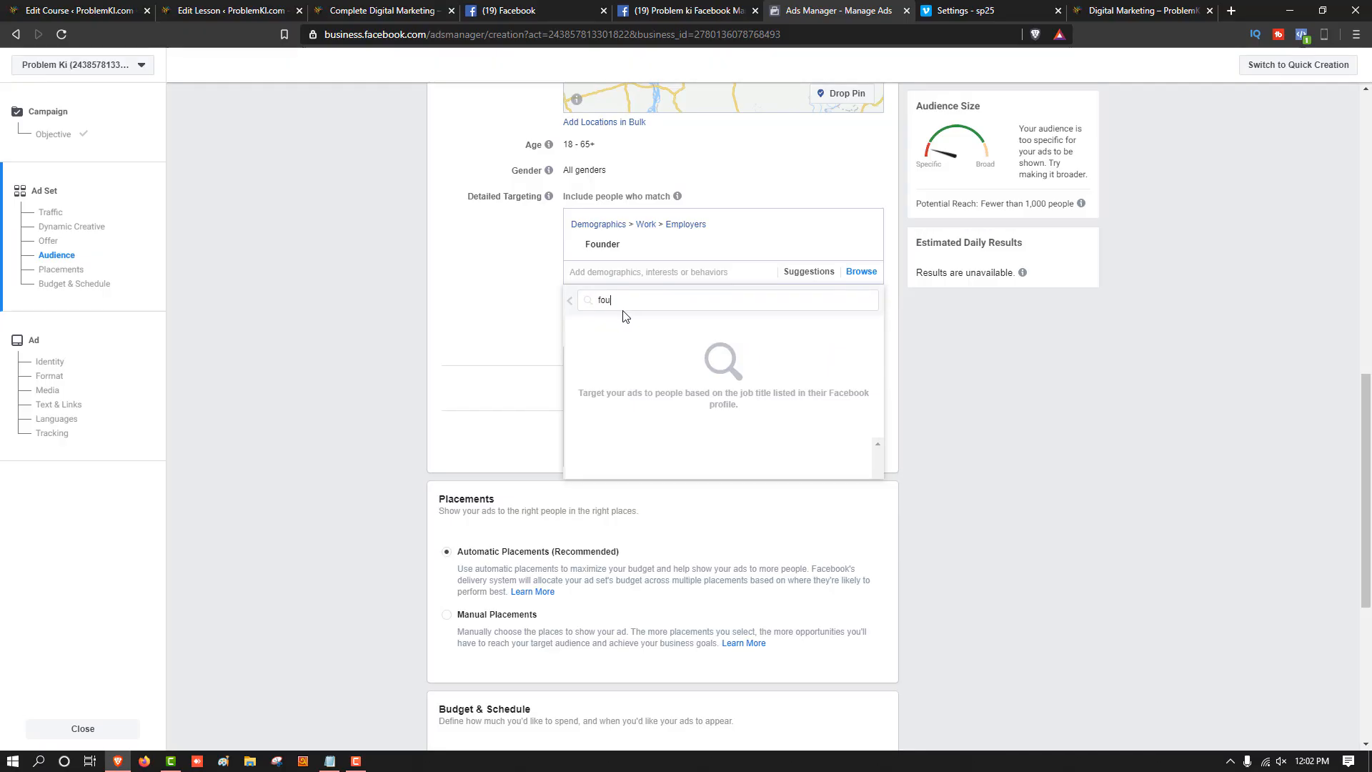
pyautogui.write('de')
pyautogui.press('BackSpace')
pyautogui.press('BackSpace')
pyautogui.press('BackSpace')
pyautogui.press('BackSpace')
pyautogui.press('BackSpace')
# Look through the Interests and Behaviors categories available for detailed targeting, down to Travel
pyautogui.click(859, 273)
pyautogui.click(572, 296)
pyautogui.scroll(-1, 578, 439)
pyautogui.click(576, 446)
pyautogui.scroll(-3, 642, 449)
pyautogui.click(564, 467)
pyautogui.scroll(-3, 679, 450)
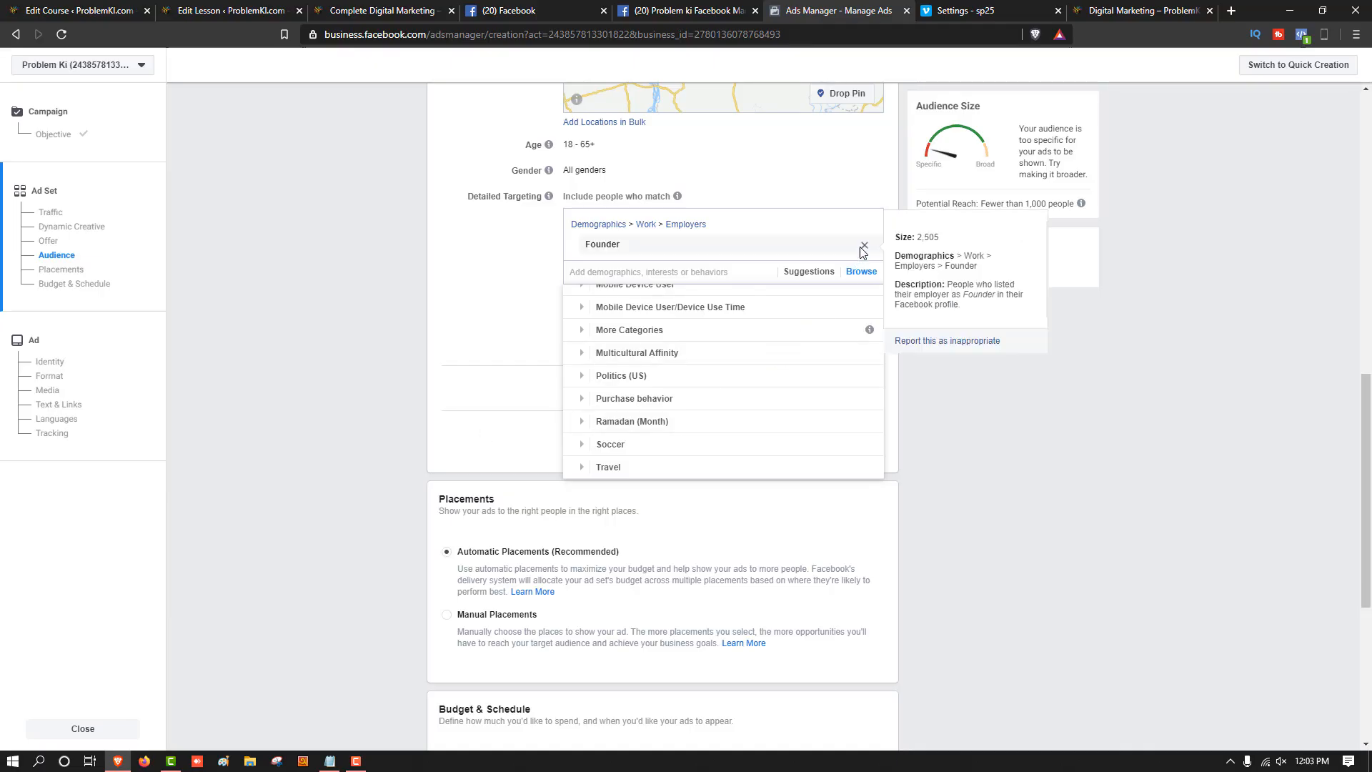
# Remove the Founder employer from the detailed targeting
pyautogui.click(861, 246)
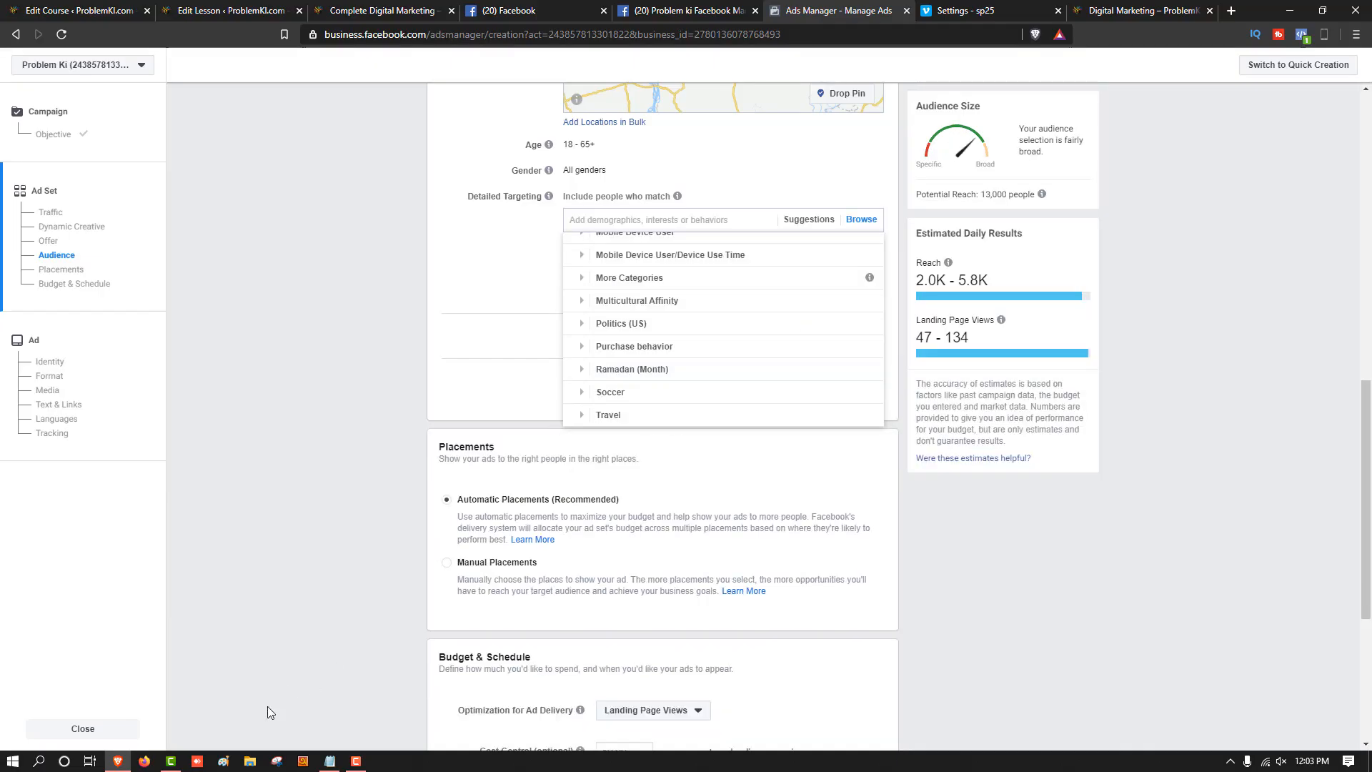